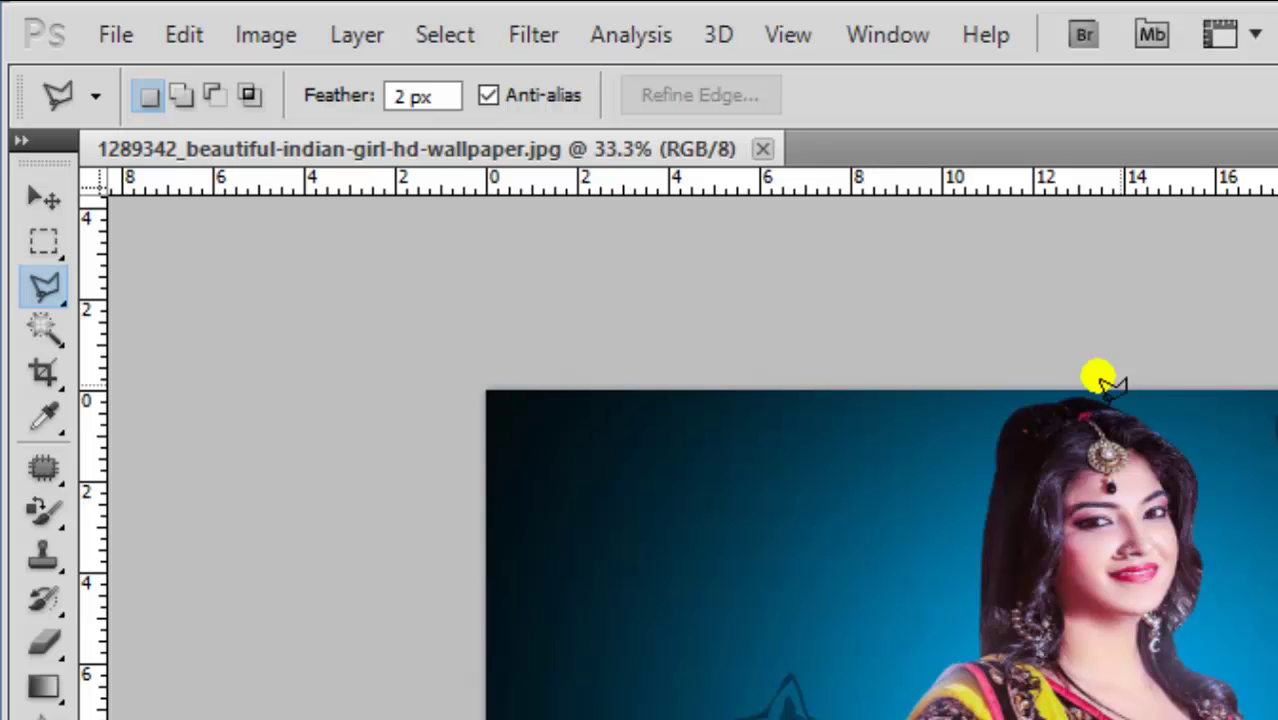
# - Browse the Image menu and close it, leaving the wallpaper photo unchanged
pyautogui.click(272, 41)
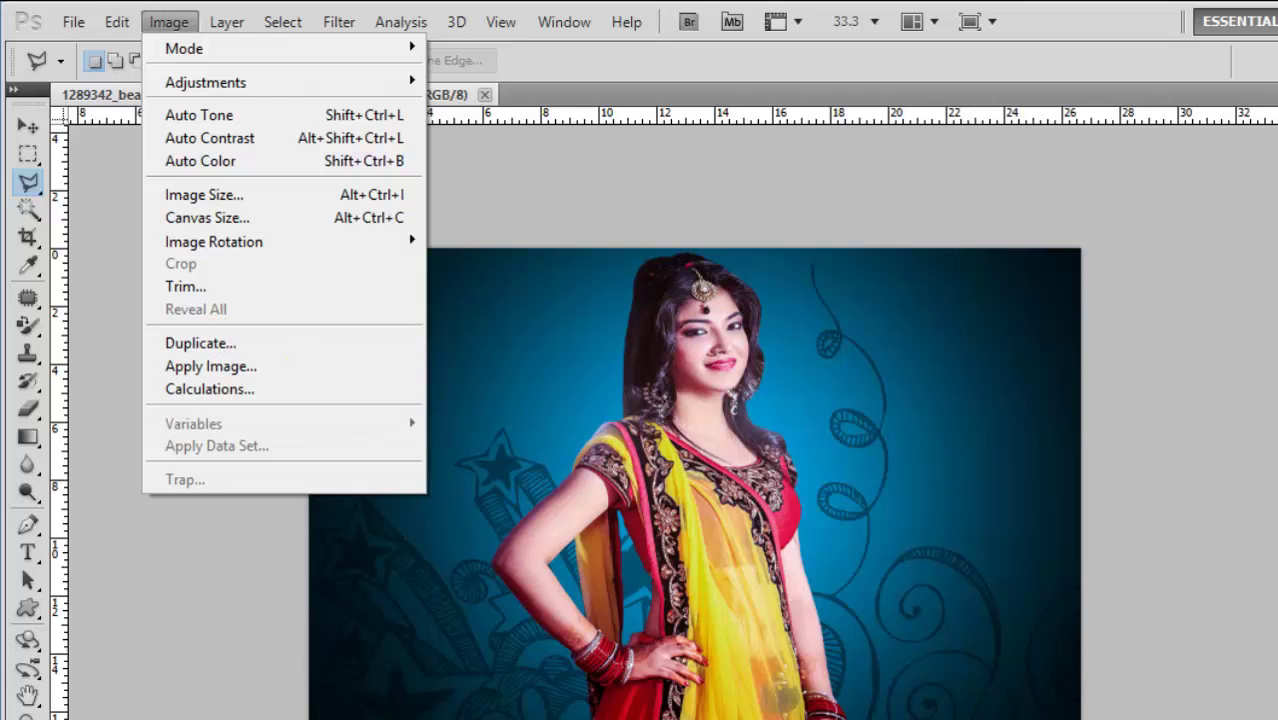
pyautogui.press('Escape')
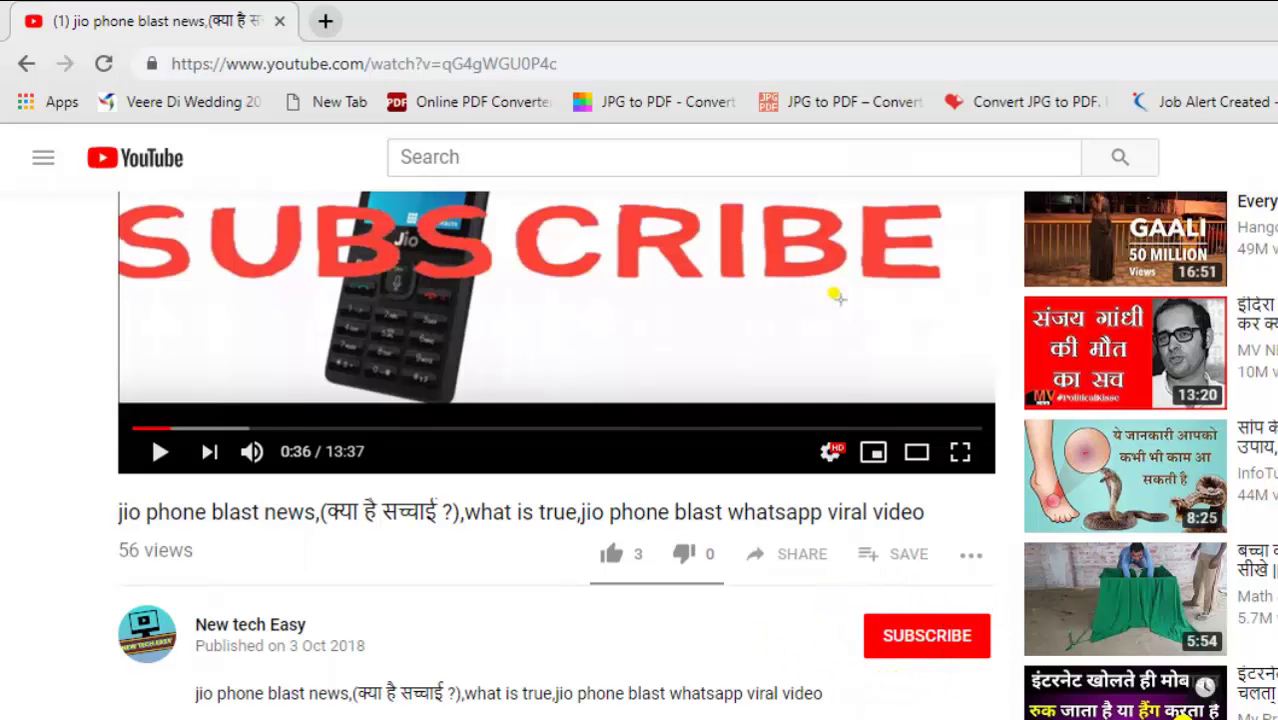
# - Subscribe with all notifications on and like the video, raising its likes from 3 to 4
pyautogui.click(933, 643)
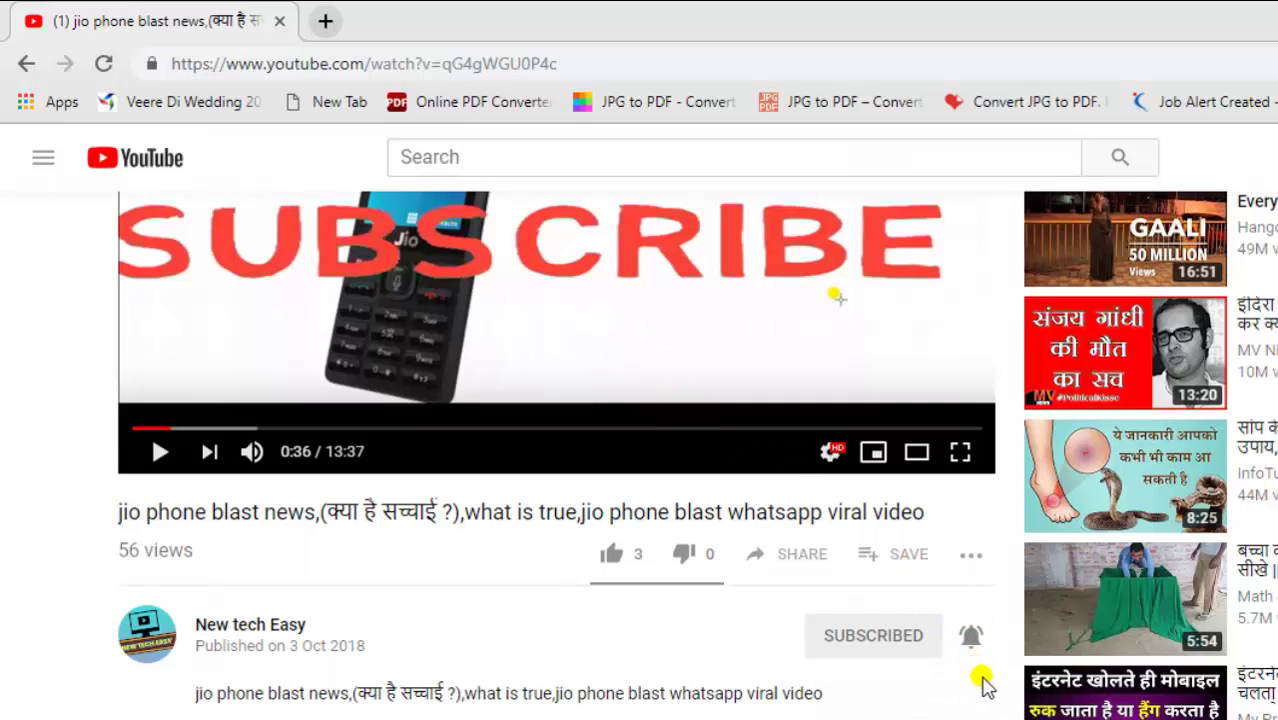
pyautogui.click(969, 648)
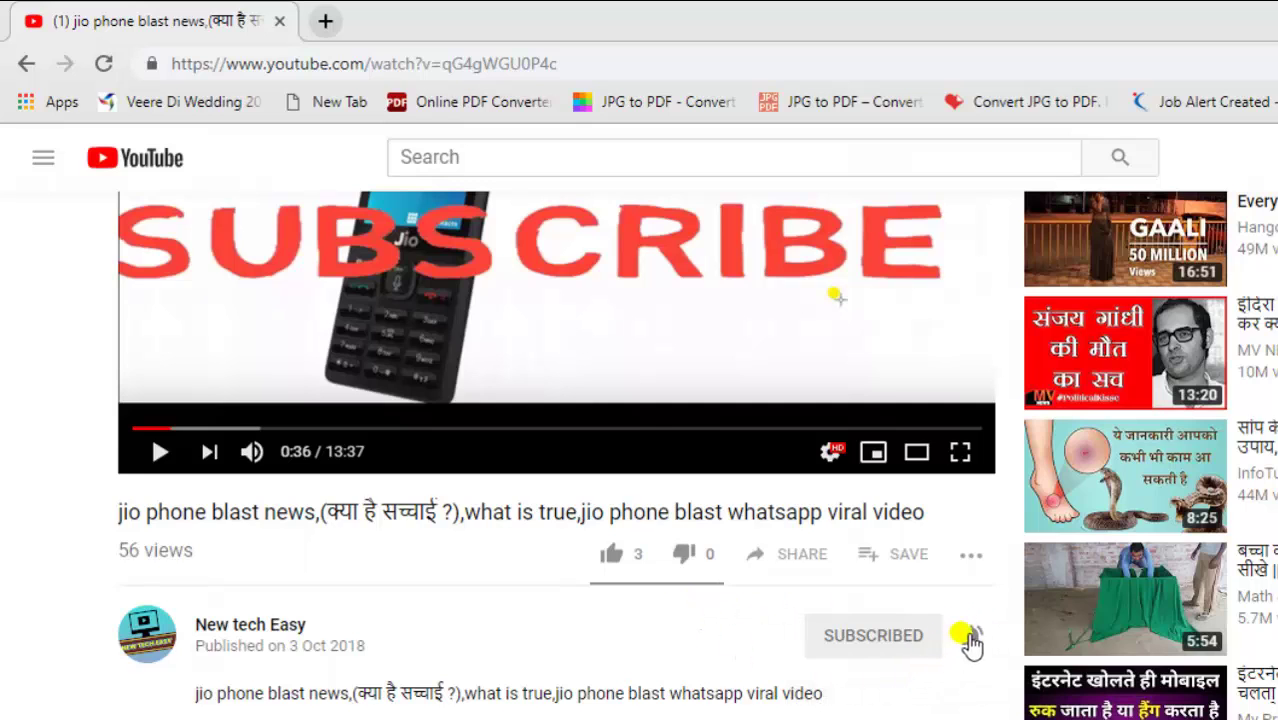
pyautogui.click(630, 568)
pyautogui.scroll(-3, 645, 610)
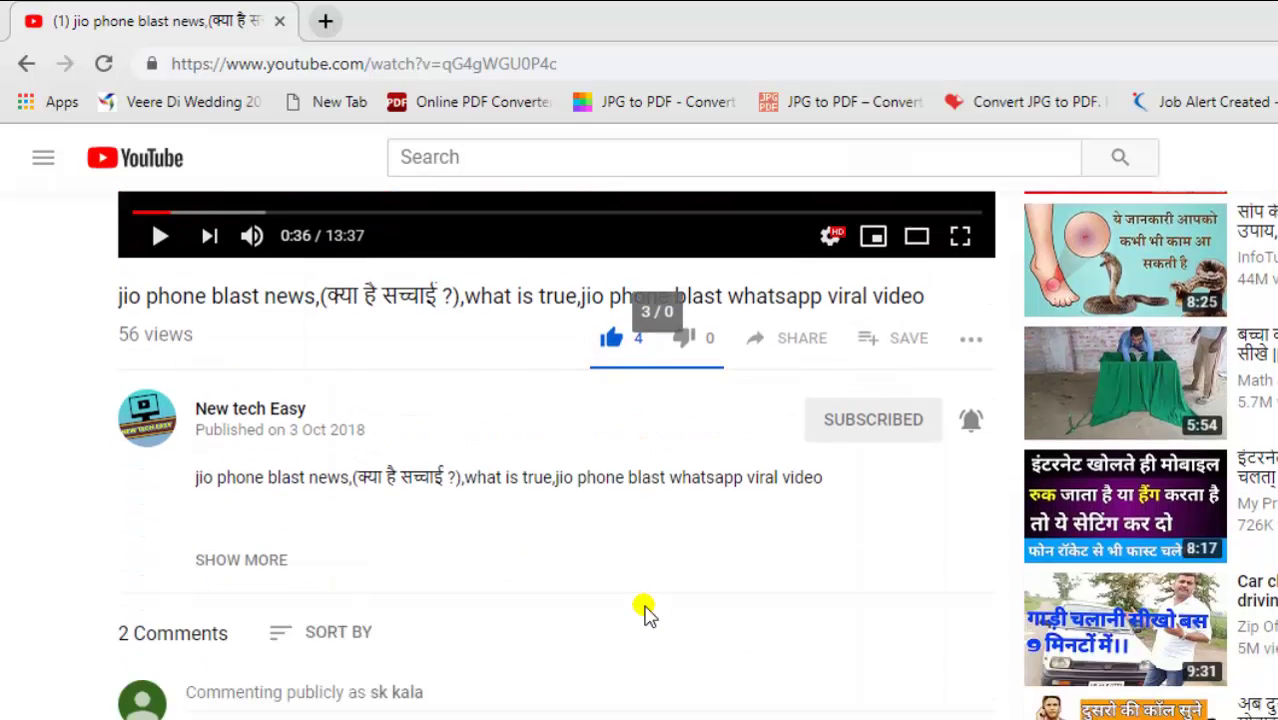
pyautogui.scroll(-2, 648, 610)
pyautogui.scroll(-2, 640, 605)
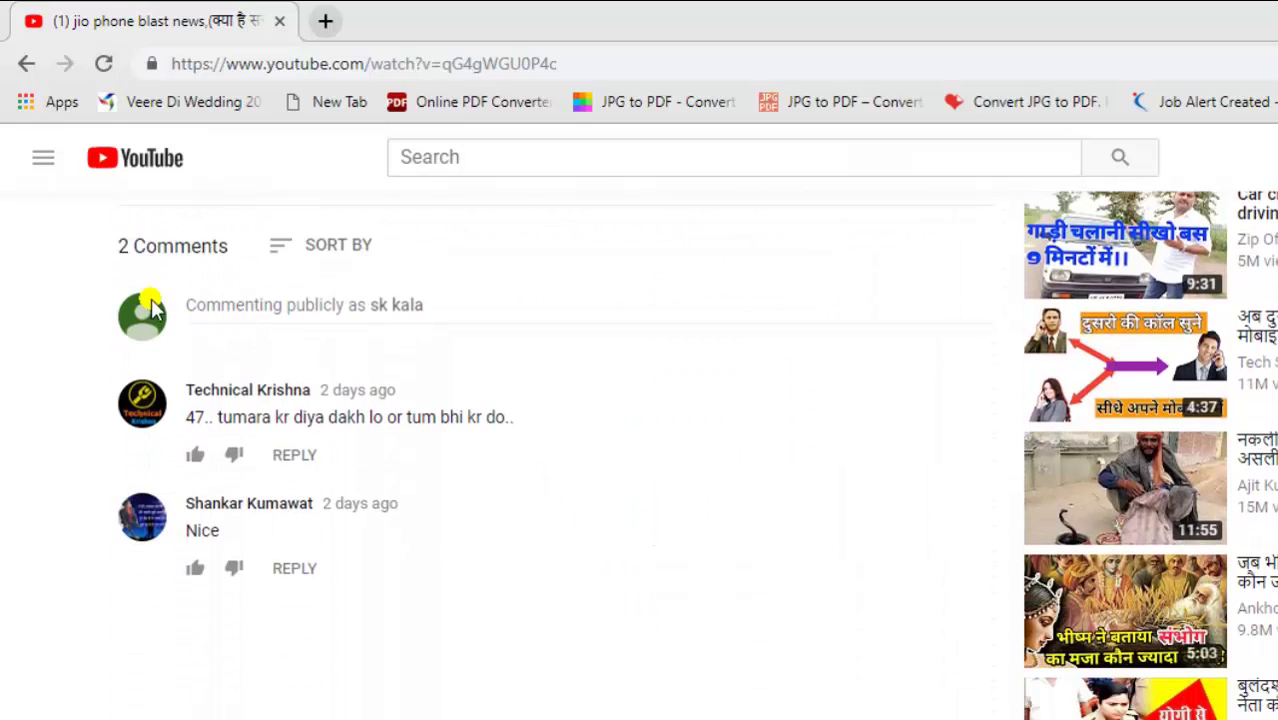
pyautogui.scroll(5, 383, 461)
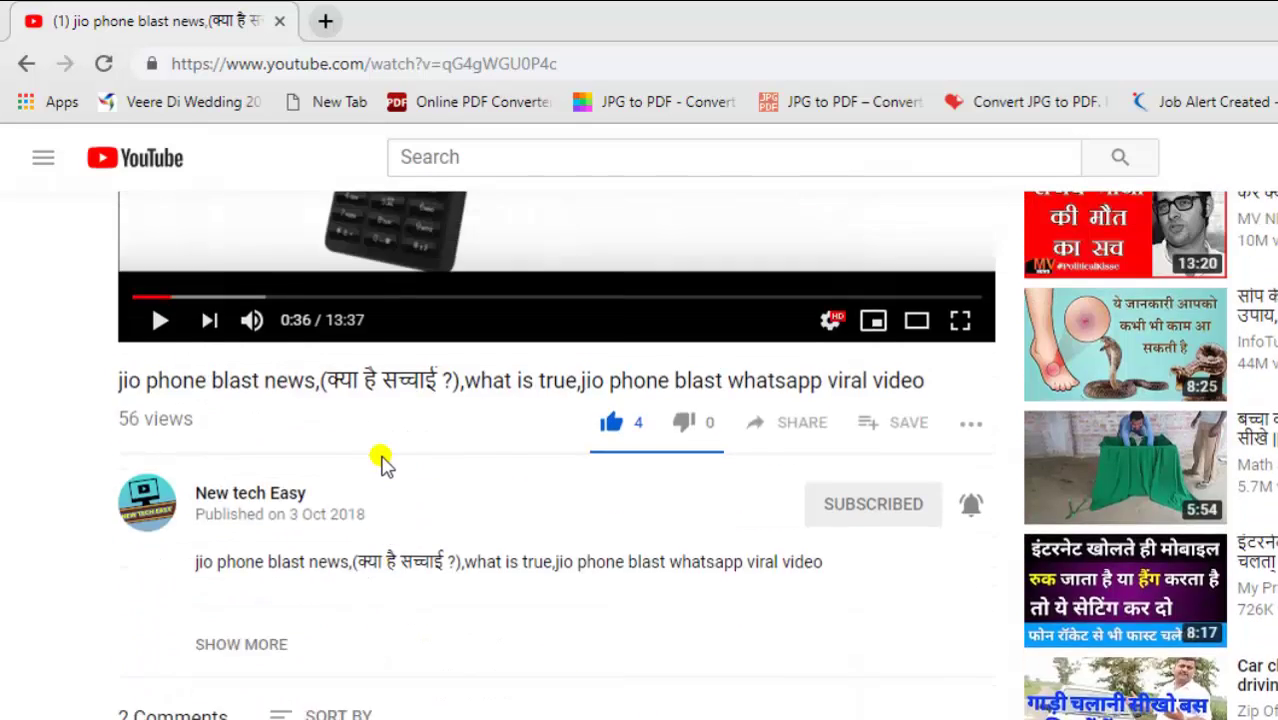
pyautogui.scroll(2, 383, 461)
pyautogui.scroll(-2, 383, 461)
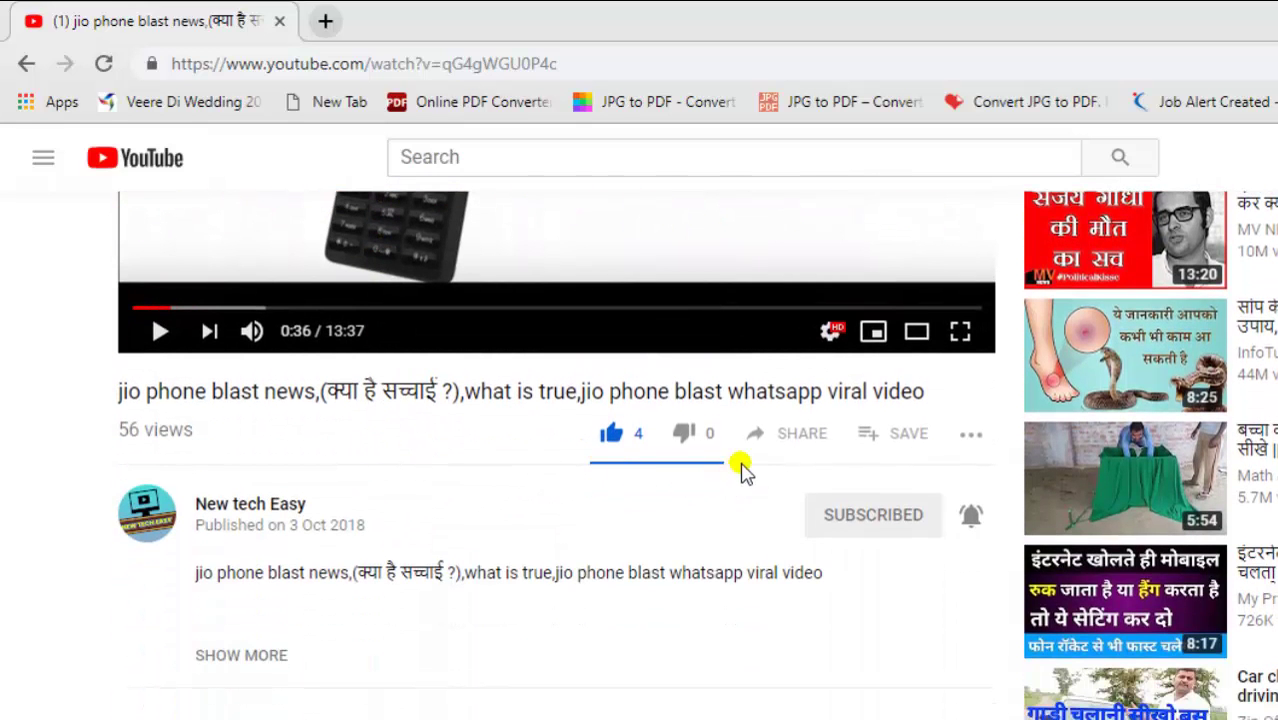
# - Bring up the video's Share options on YouTube
pyautogui.click(762, 440)
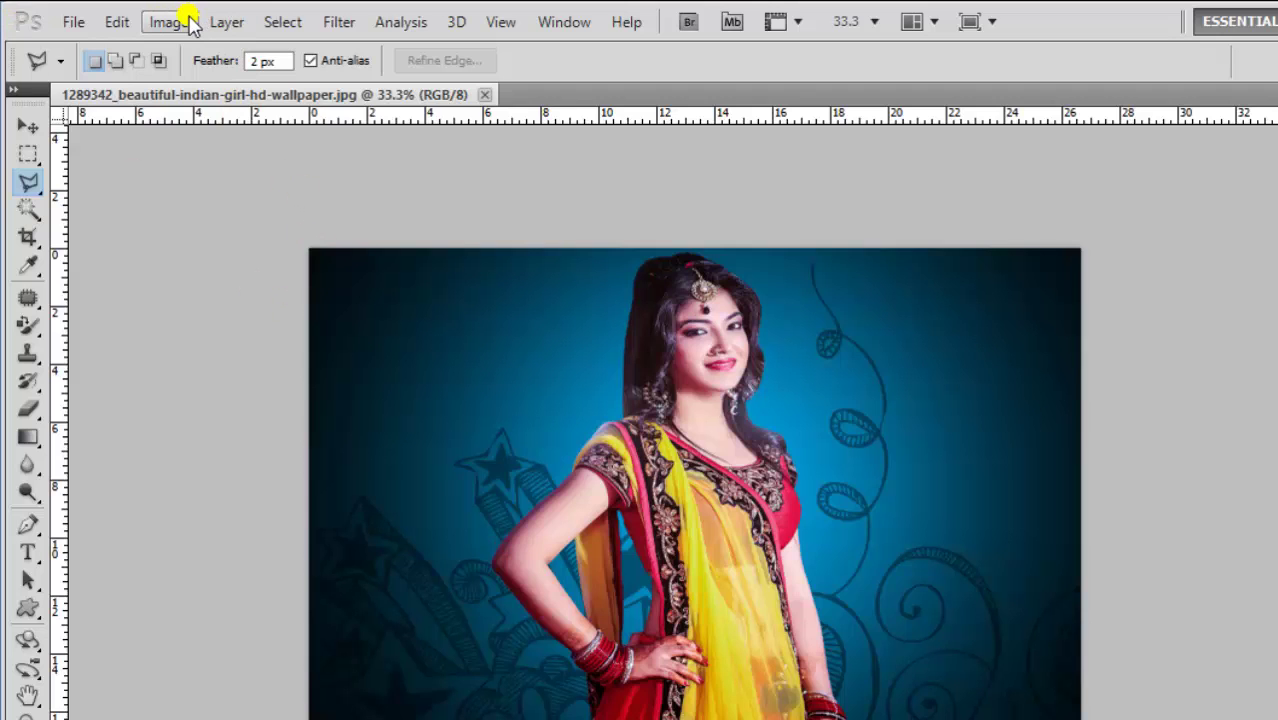
# - Open Image Size for the 1920 × 1200 pixel wallpaper photo
pyautogui.click(188, 22)
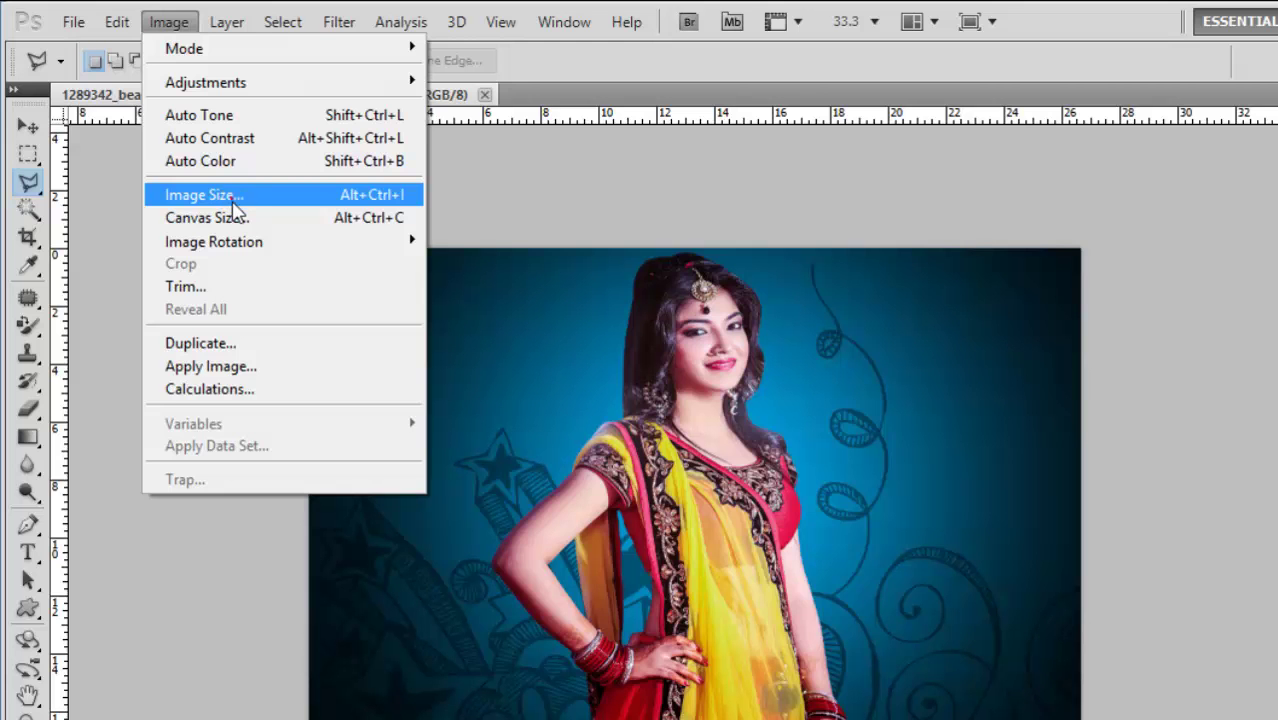
pyautogui.click(234, 205)
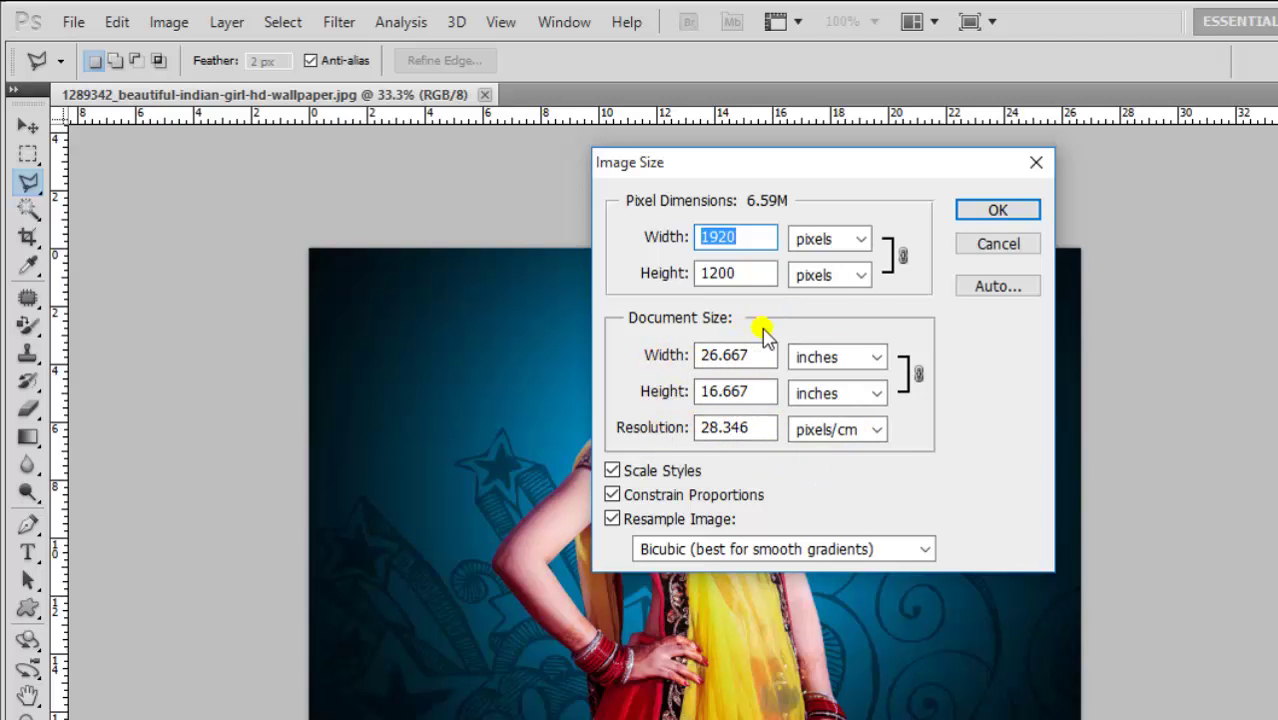
# - Enter a 7 × 4 pixel size in Image Size, keeping pixel units and proportions
pyautogui.click(862, 242)
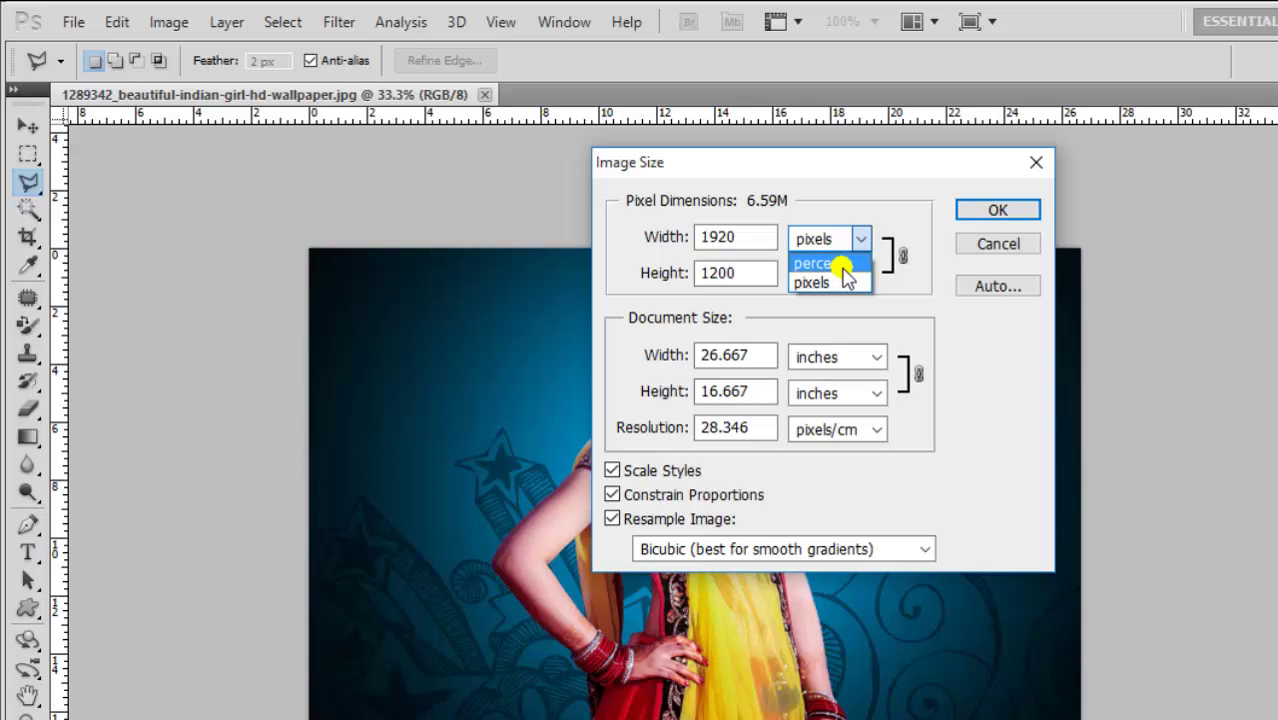
pyautogui.click(845, 284)
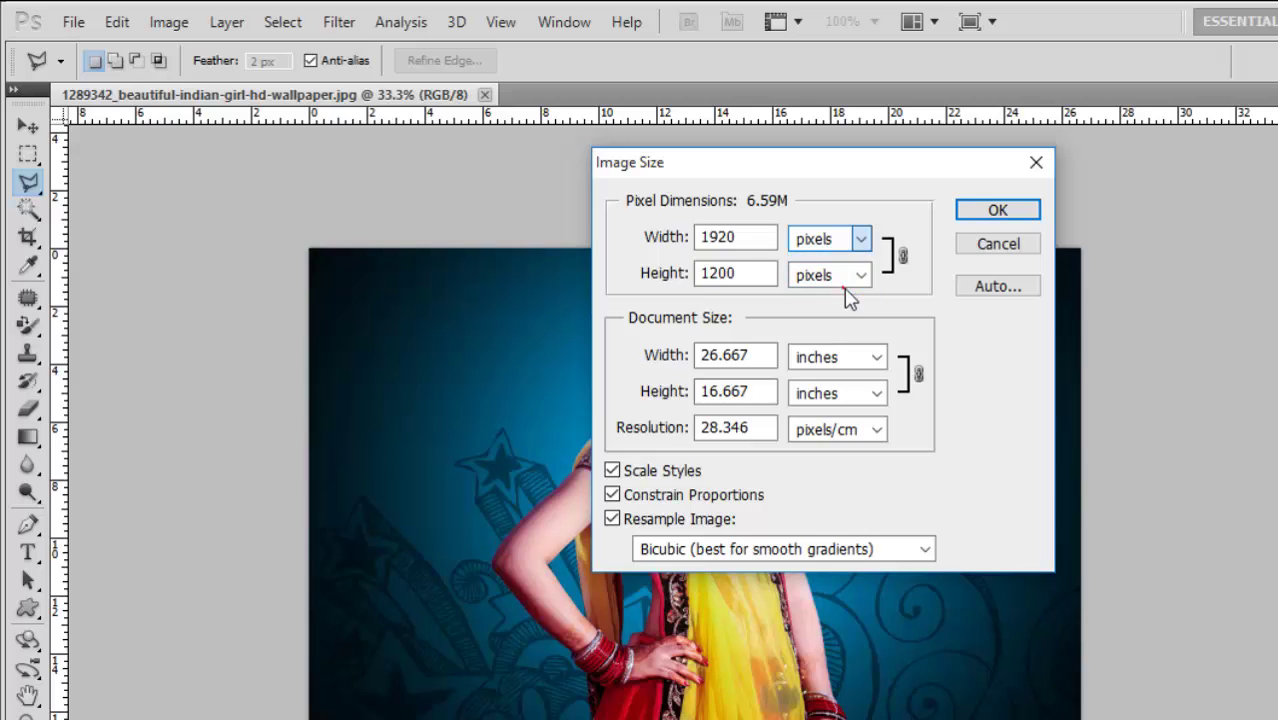
pyautogui.doubleClick(746, 238)
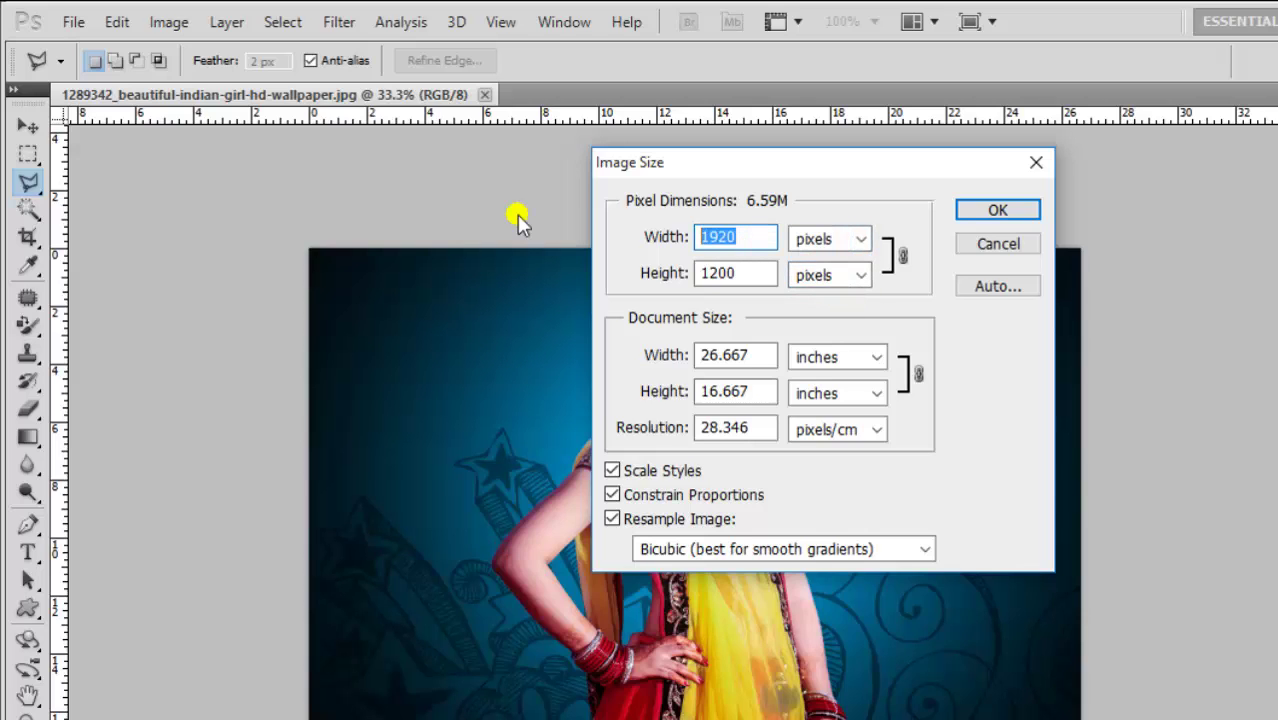
pyautogui.write('7')
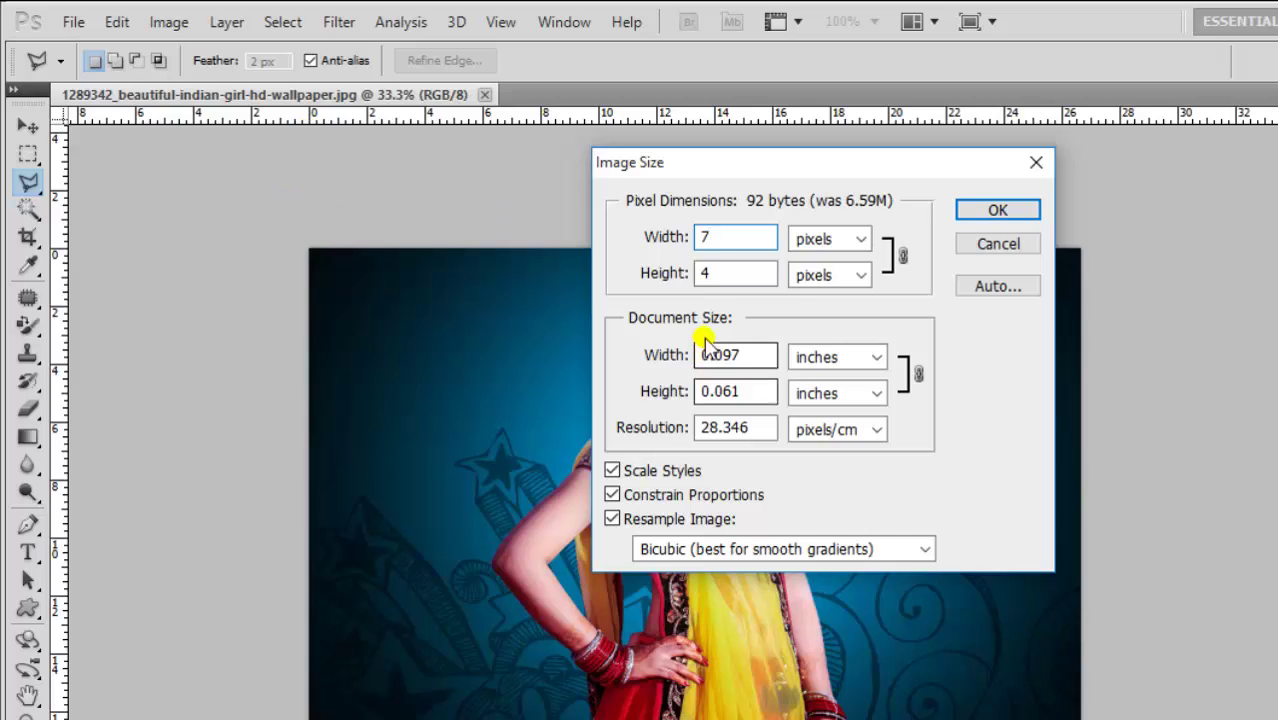
pyautogui.click(720, 278)
pyautogui.doubleClick(714, 277)
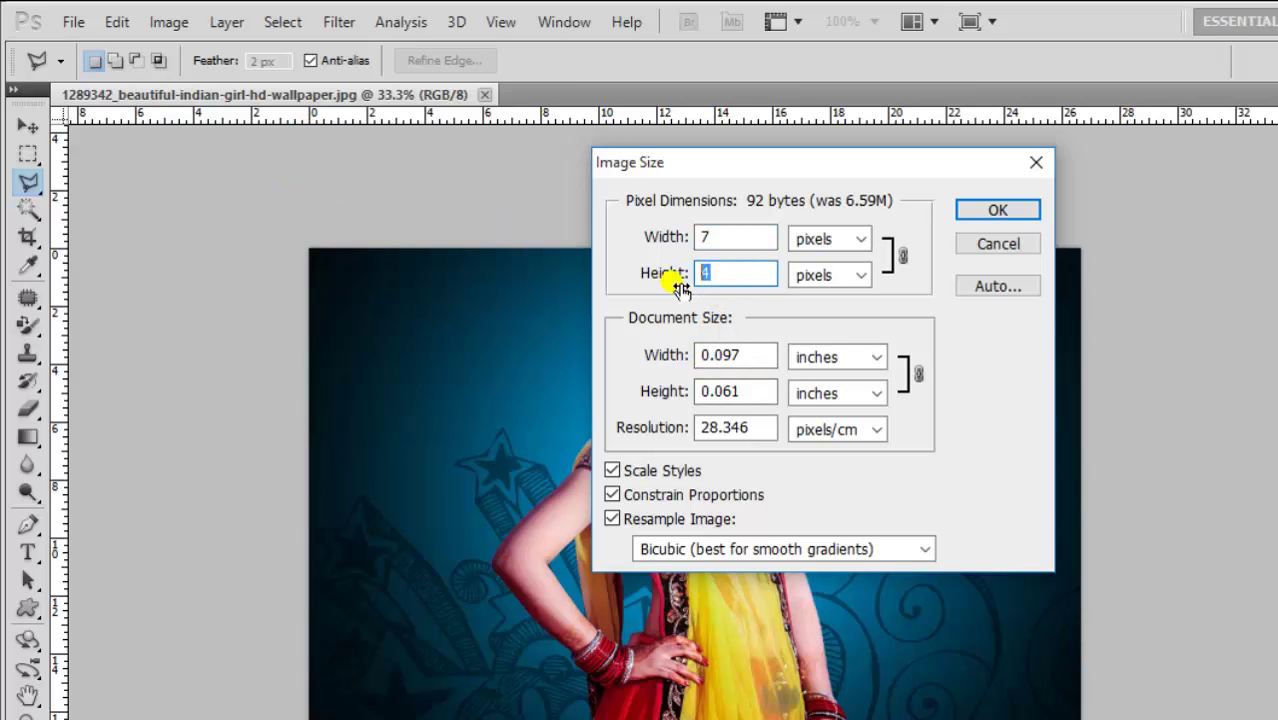
pyautogui.write('5')
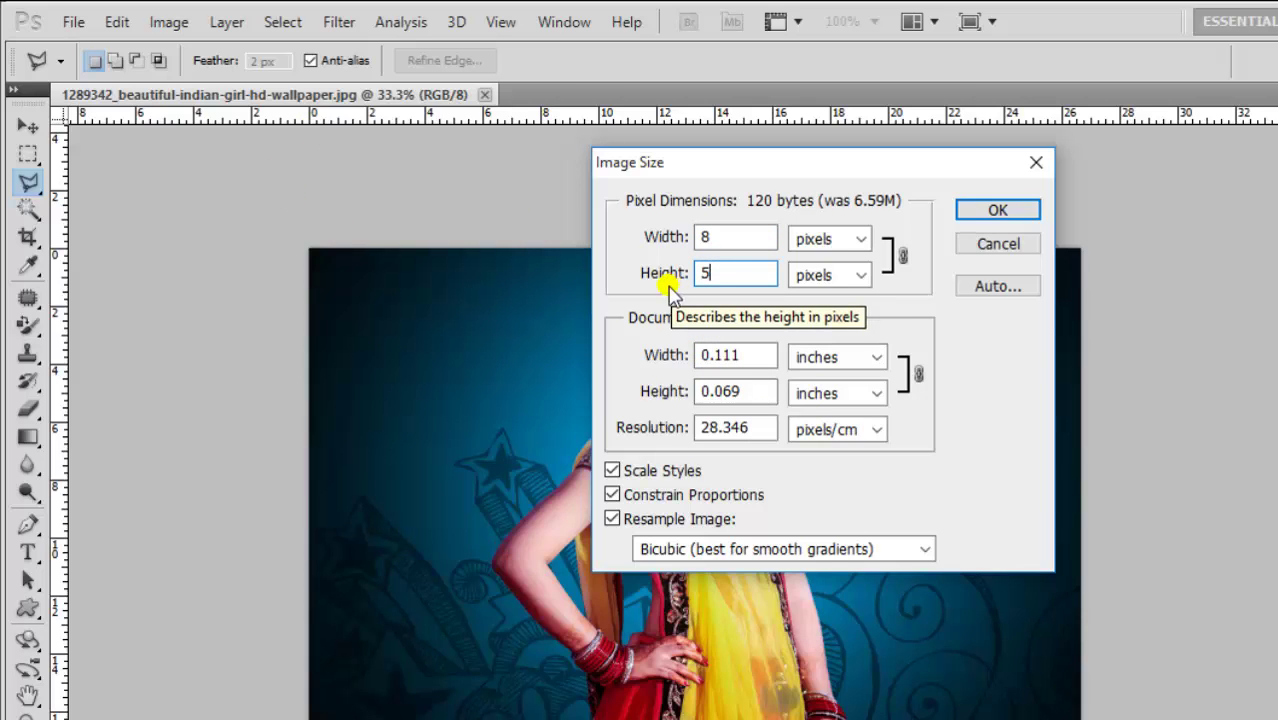
pyautogui.click(748, 237)
pyautogui.doubleClick(753, 236)
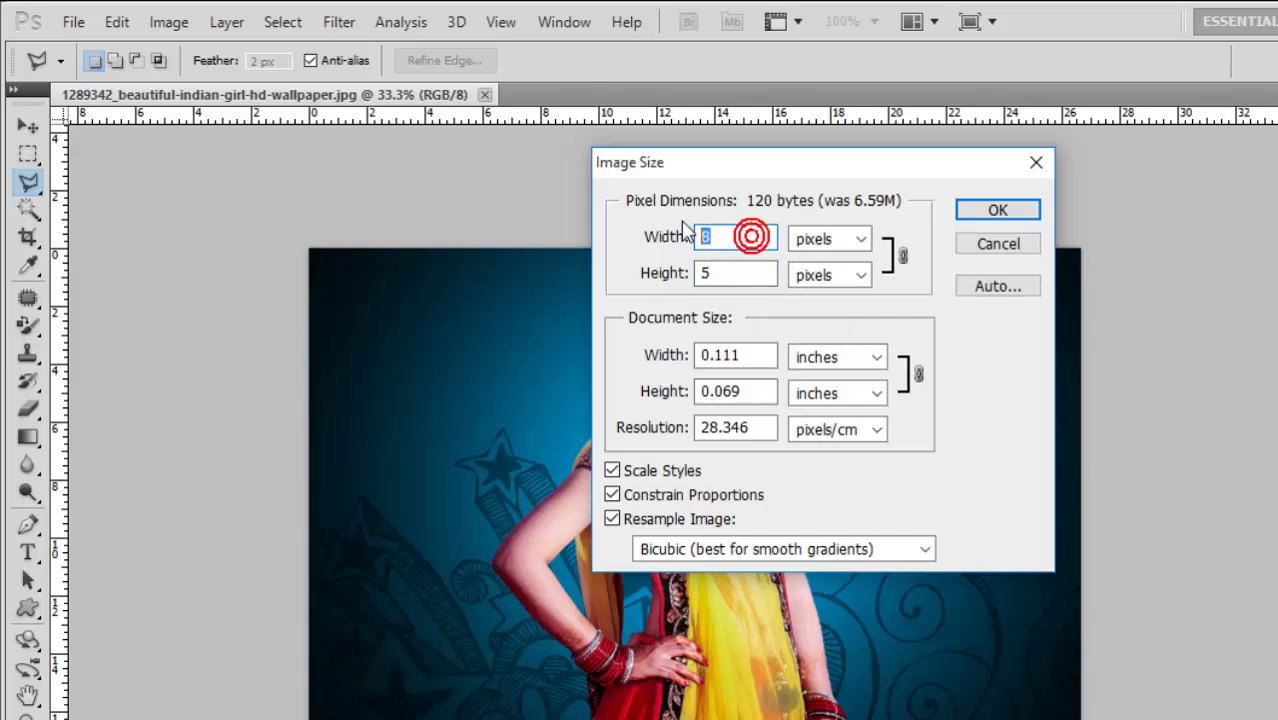
pyautogui.write('7')
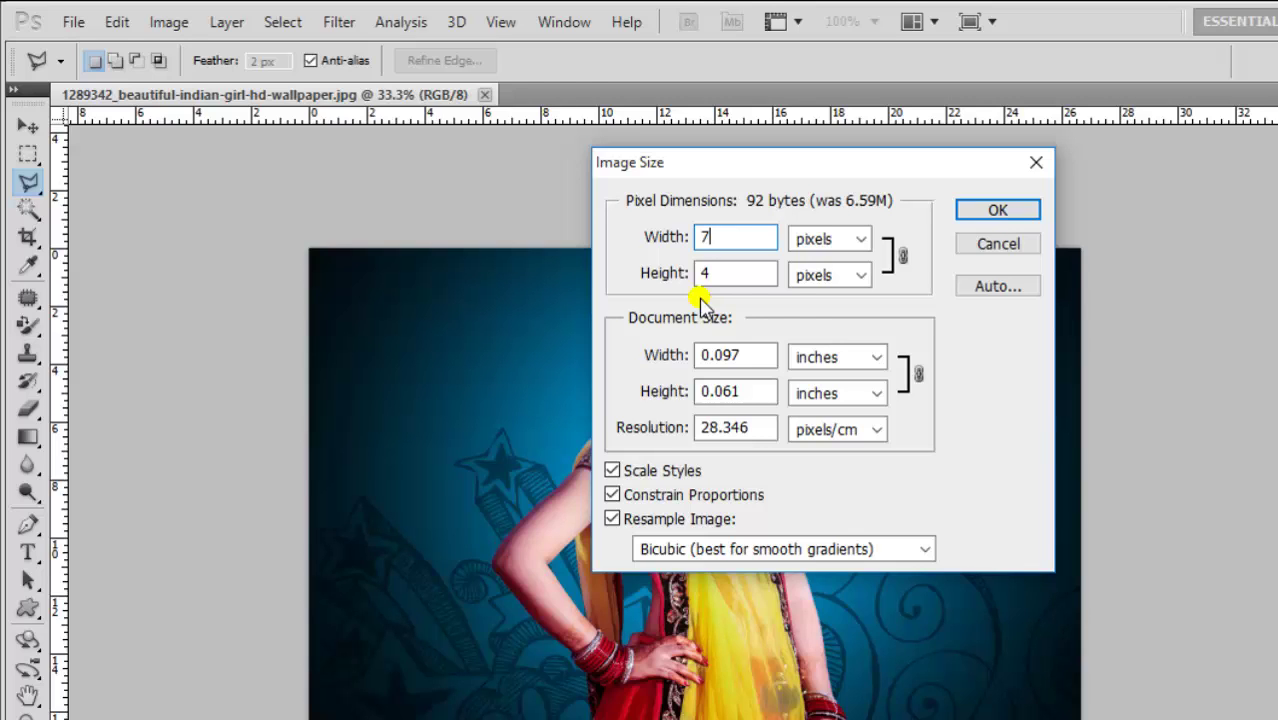
pyautogui.click(997, 211)
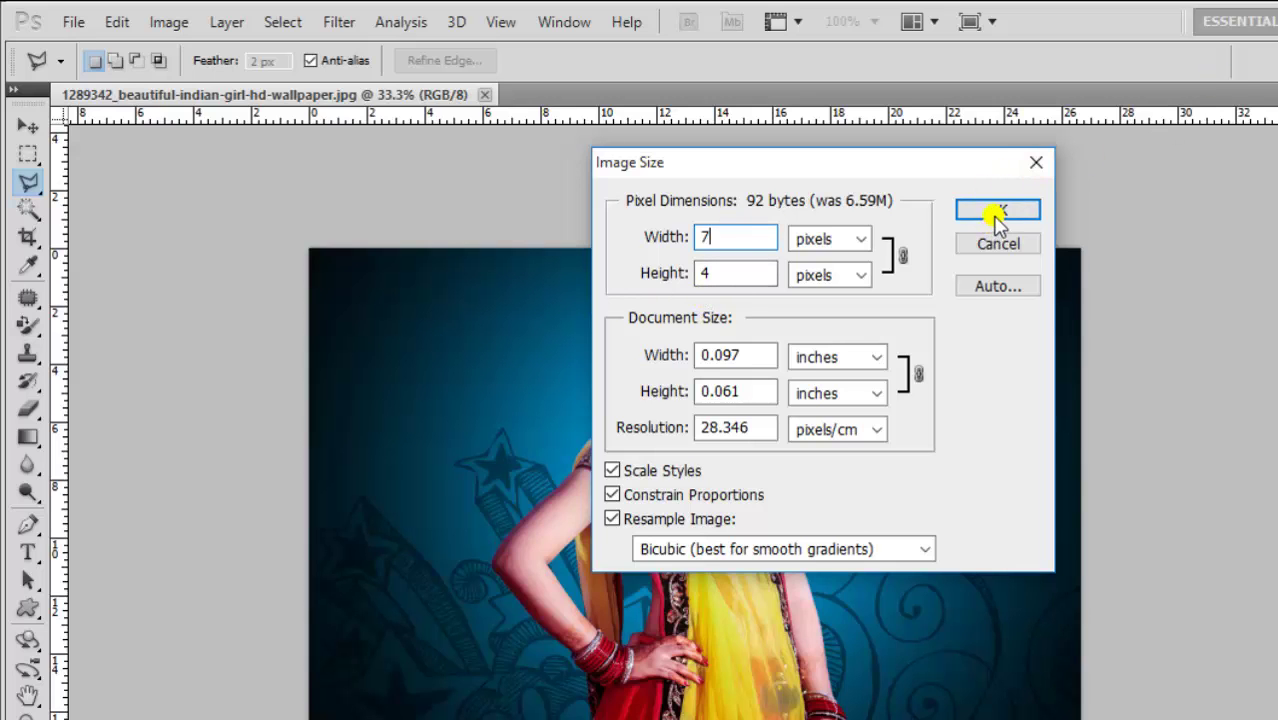
# - Apply the 7 × 4 pixel resize, then step backward to restore the full-size photo
pyautogui.click(997, 211)
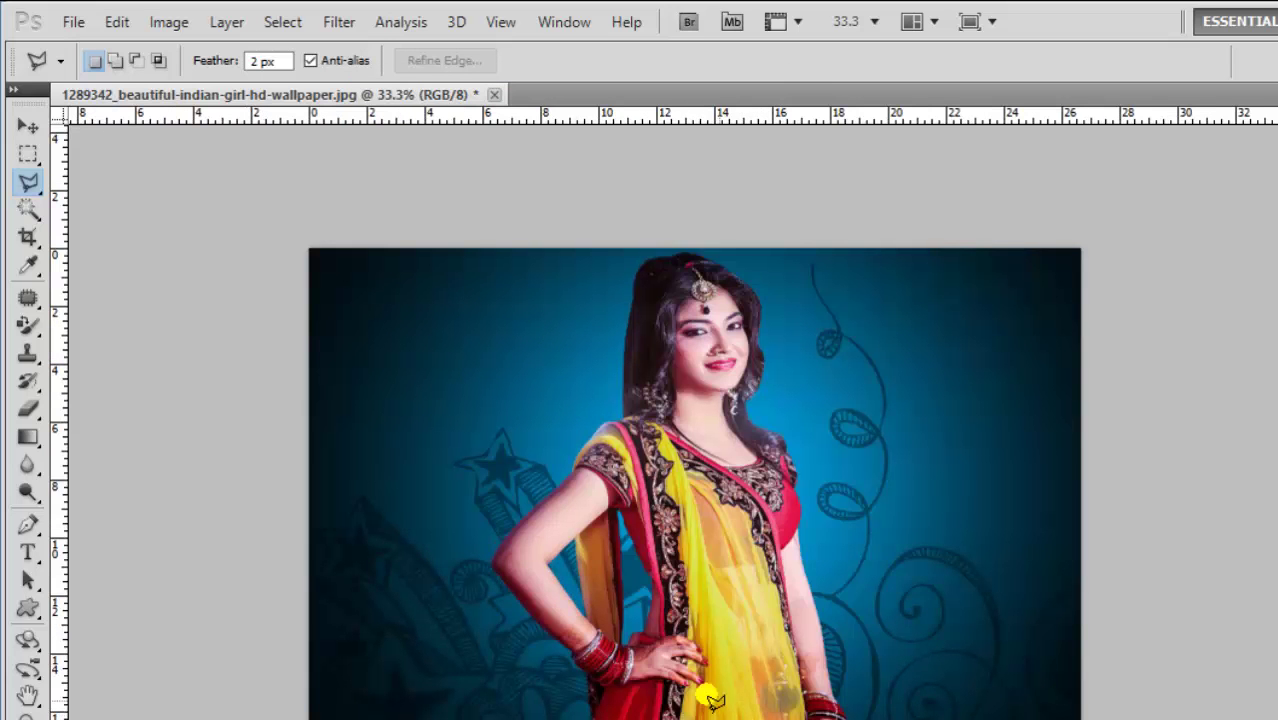
pyautogui.click(86, 22)
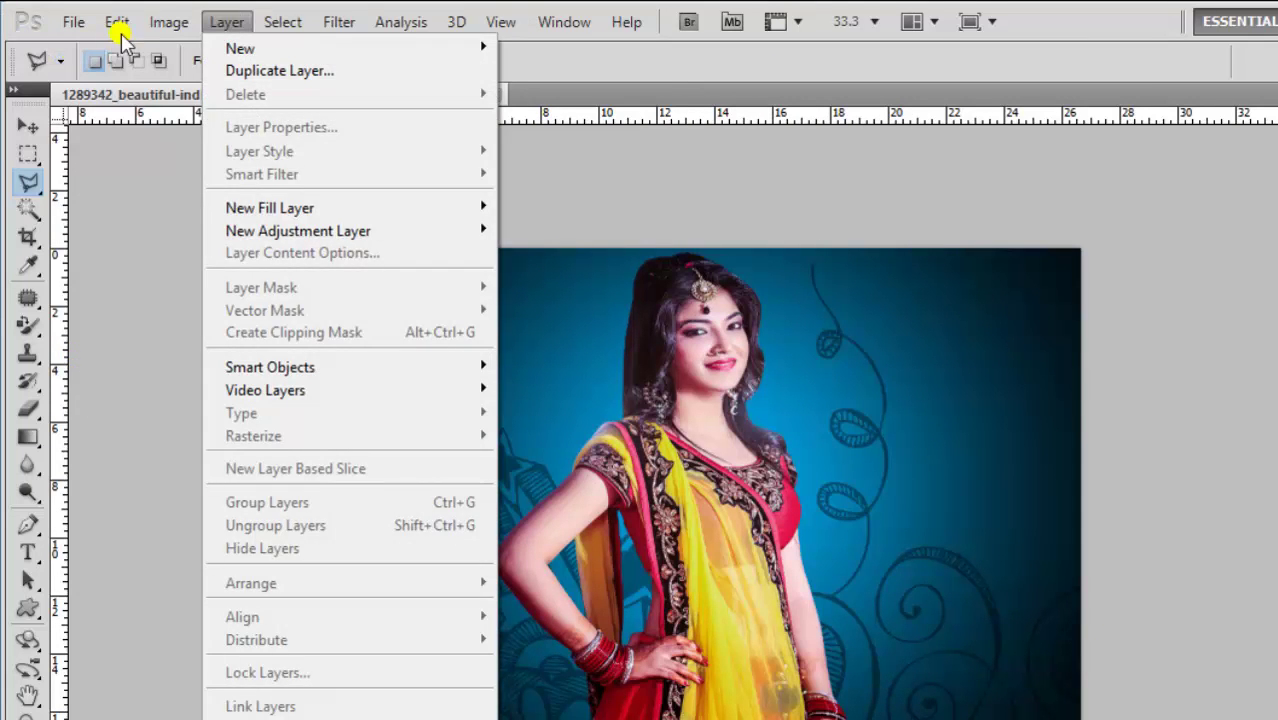
pyautogui.moveTo(117, 22)
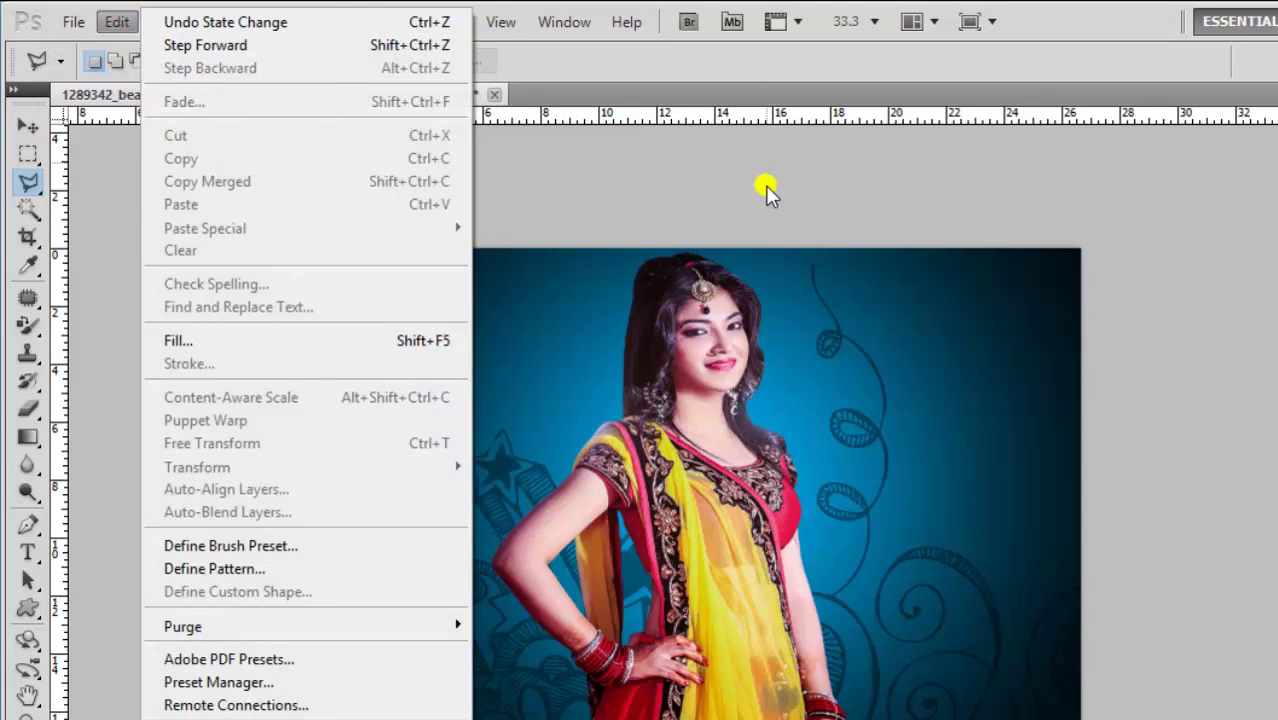
# - Reopen Image Size for the restored 1920 × 1200 photo, keeping width in pixels
pyautogui.click(767, 189)
pyautogui.click(160, 22)
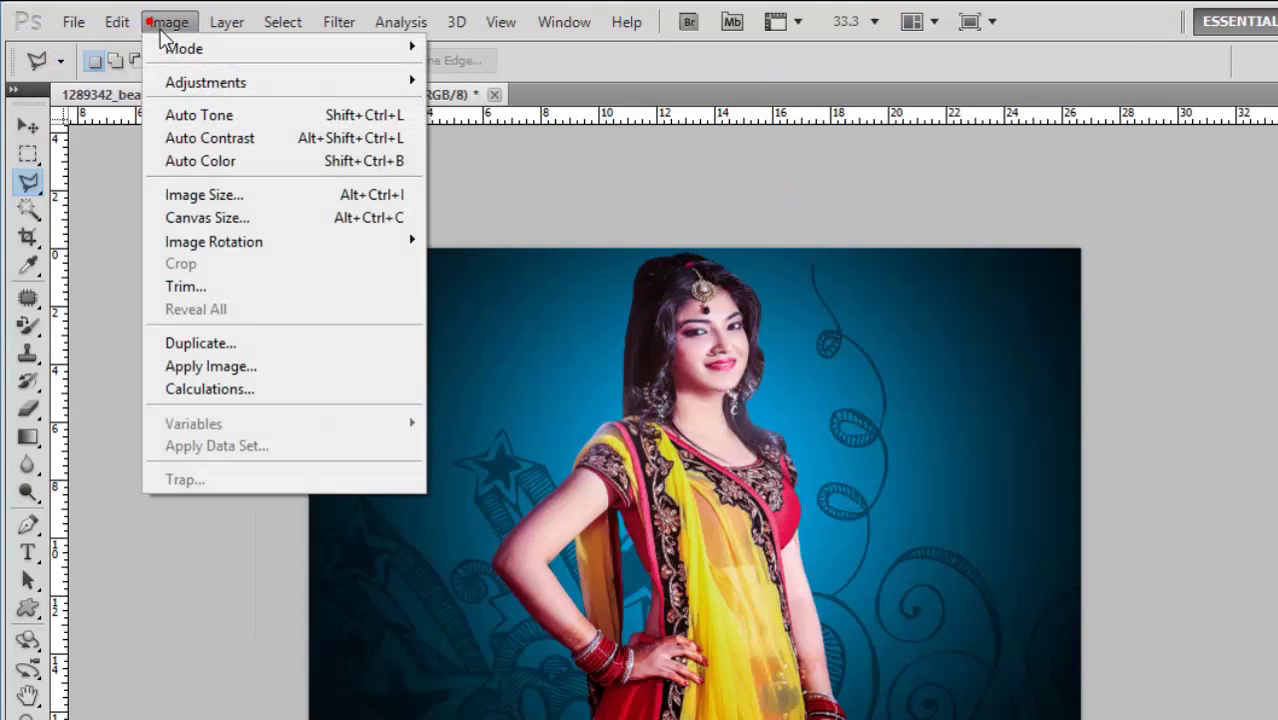
pyautogui.click(256, 194)
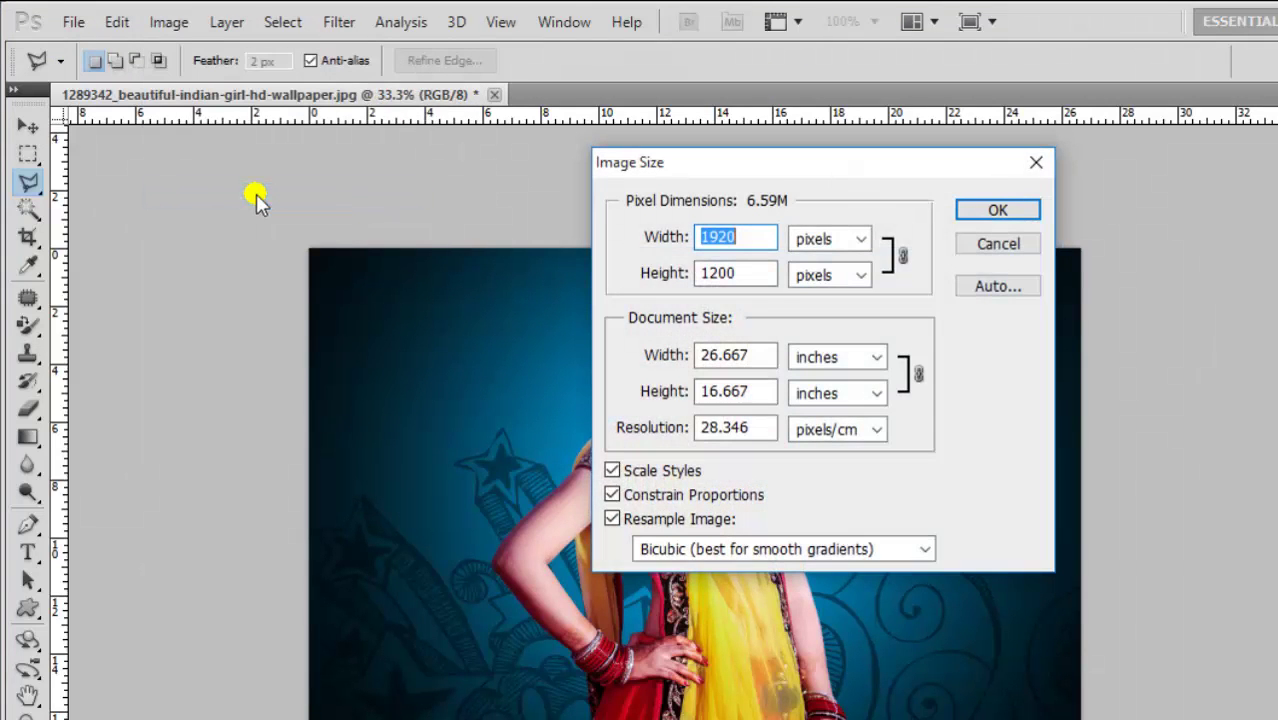
pyautogui.click(806, 244)
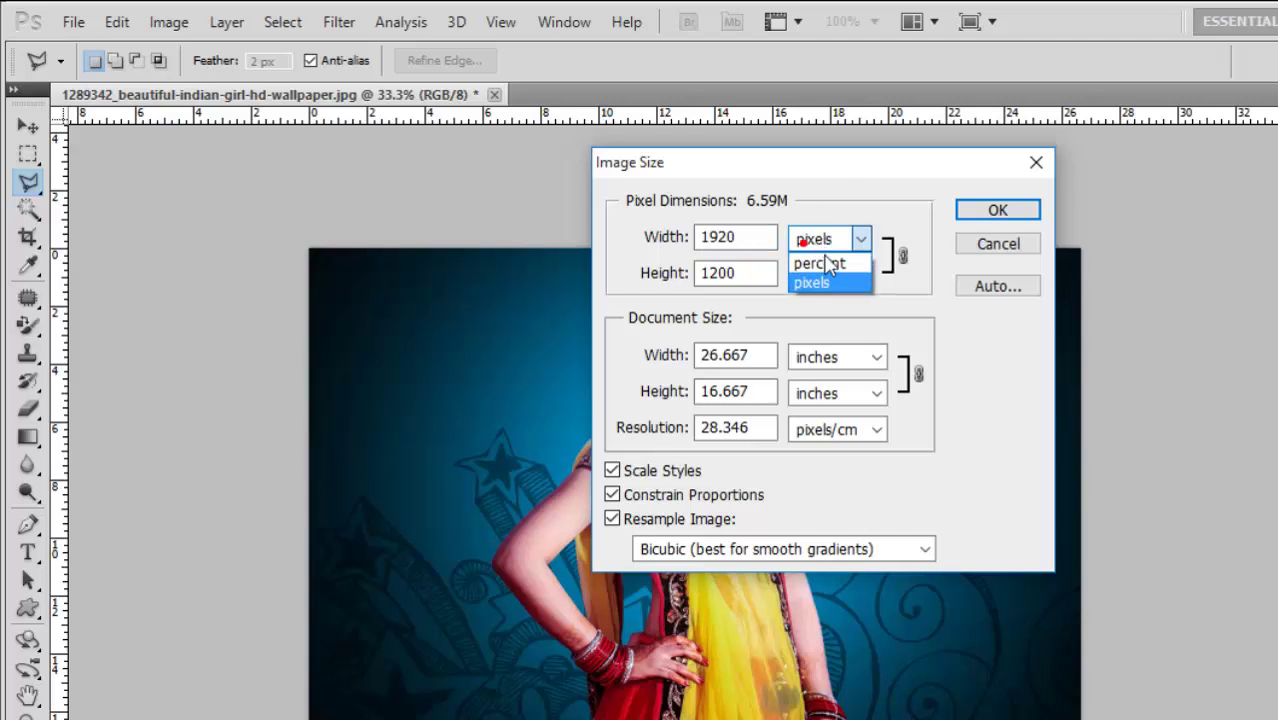
pyautogui.click(800, 358)
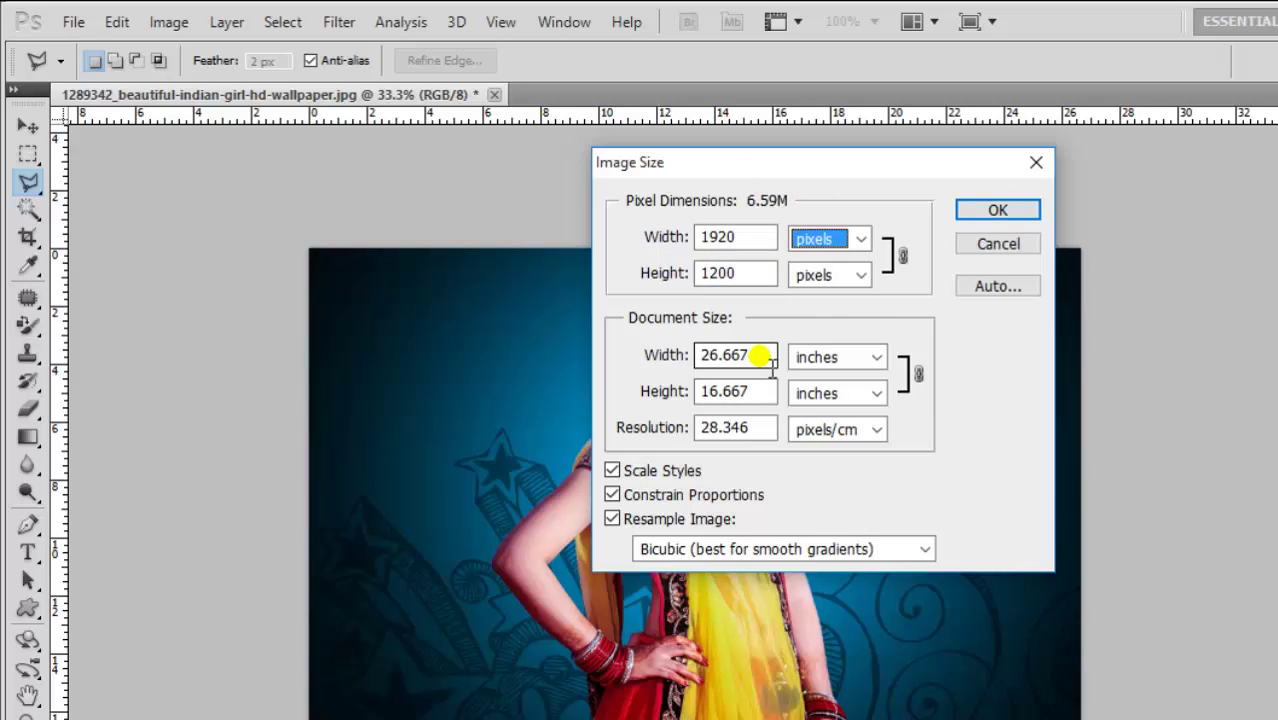
# - Set Document Width to 7 inches, resizing the photo to 504 × 315 pixels
pyautogui.click(878, 357)
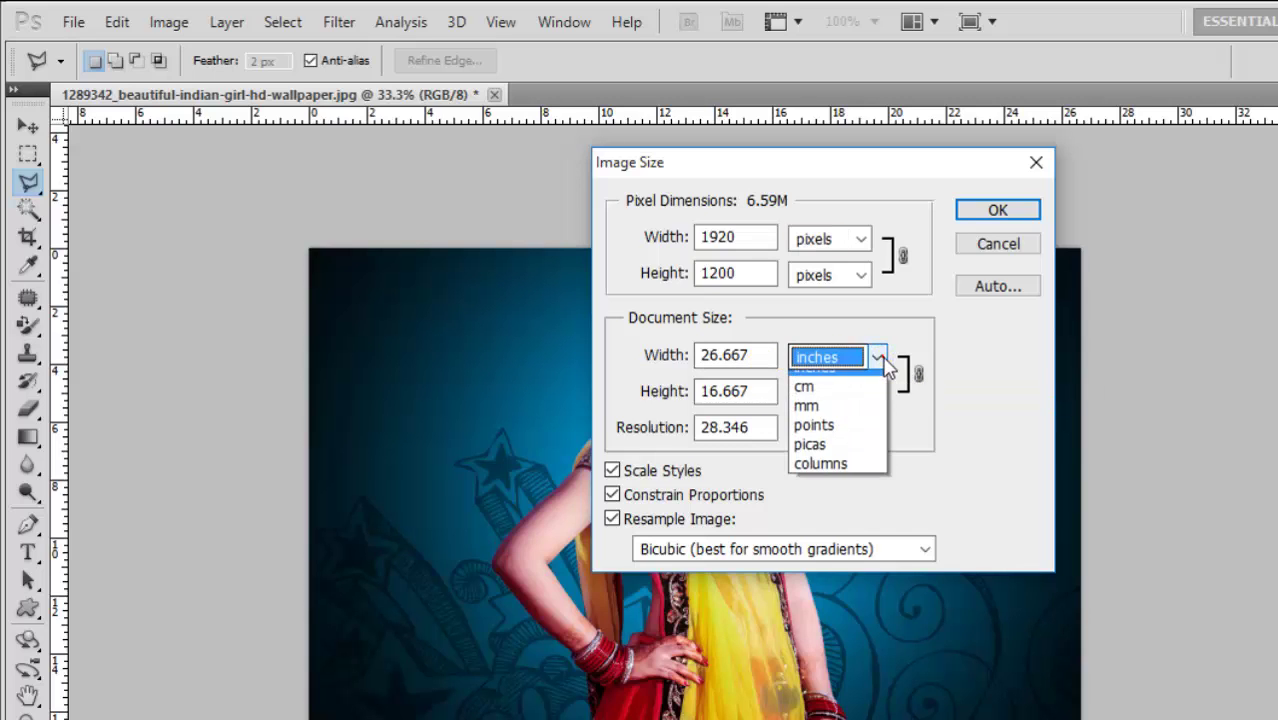
pyautogui.click(766, 362)
pyautogui.moveTo(768, 368); pyautogui.dragTo(678, 342)
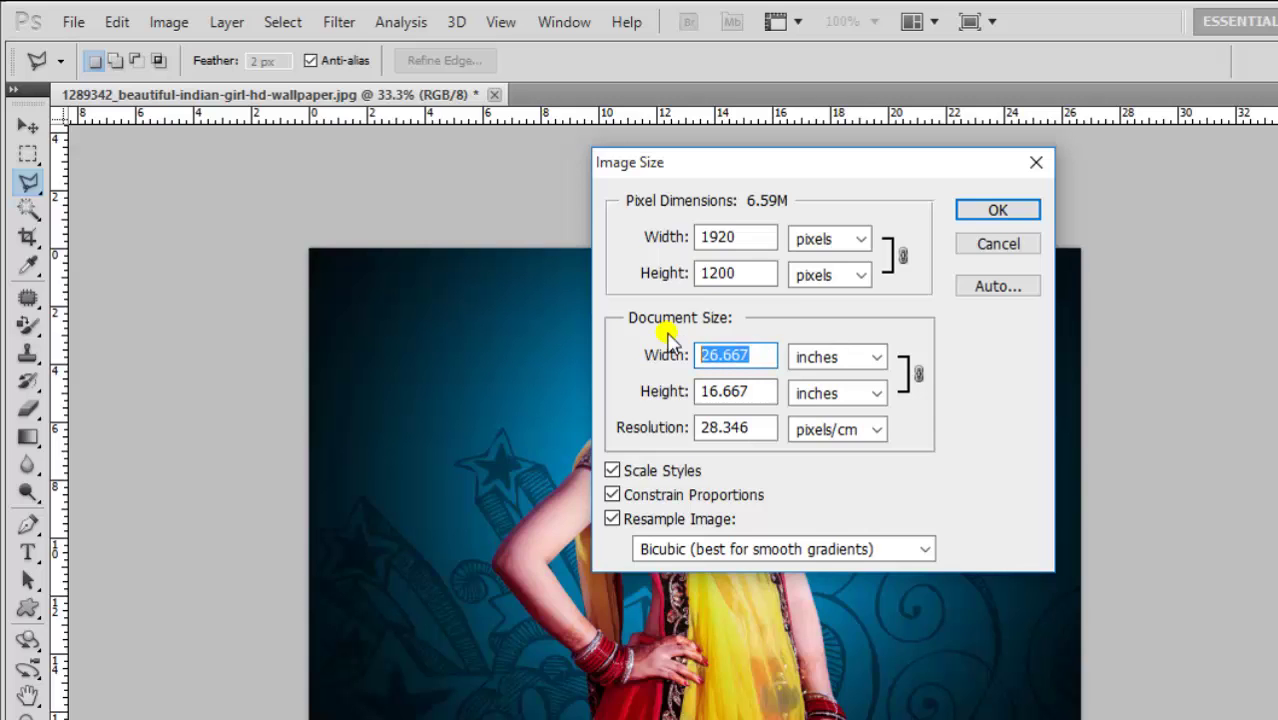
pyautogui.write('10')
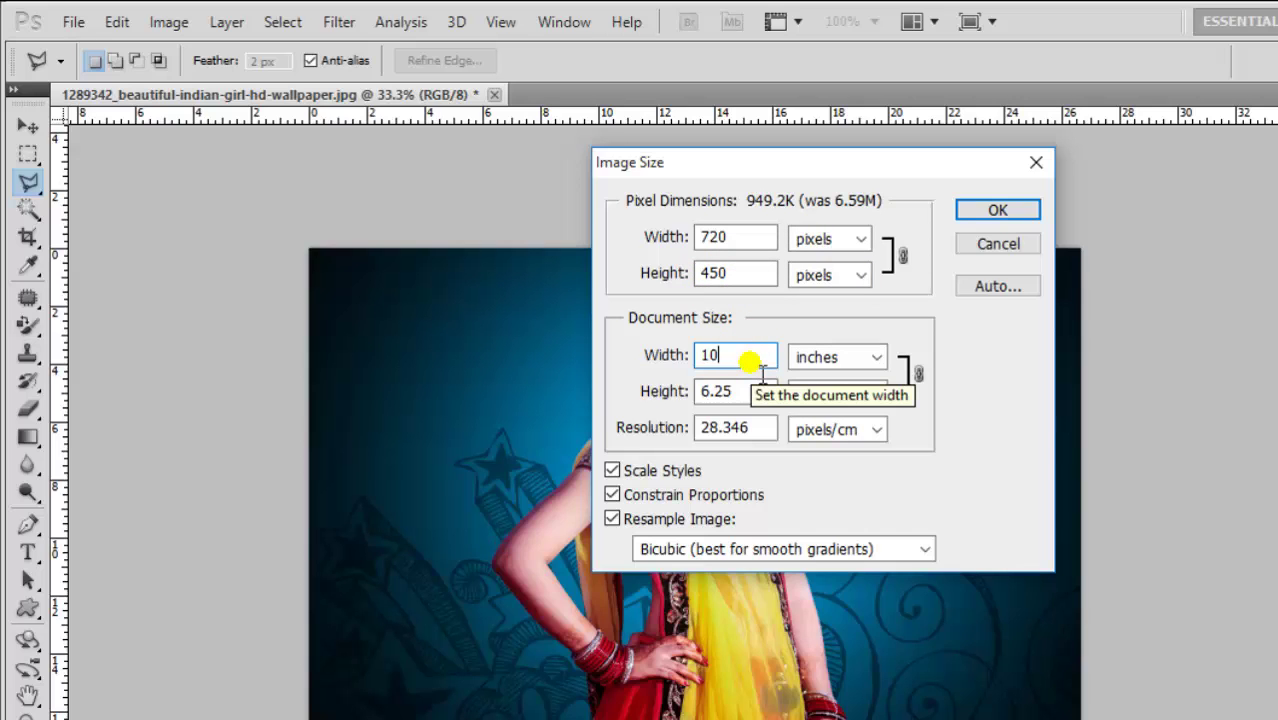
pyautogui.moveTo(750, 362); pyautogui.dragTo(691, 369)
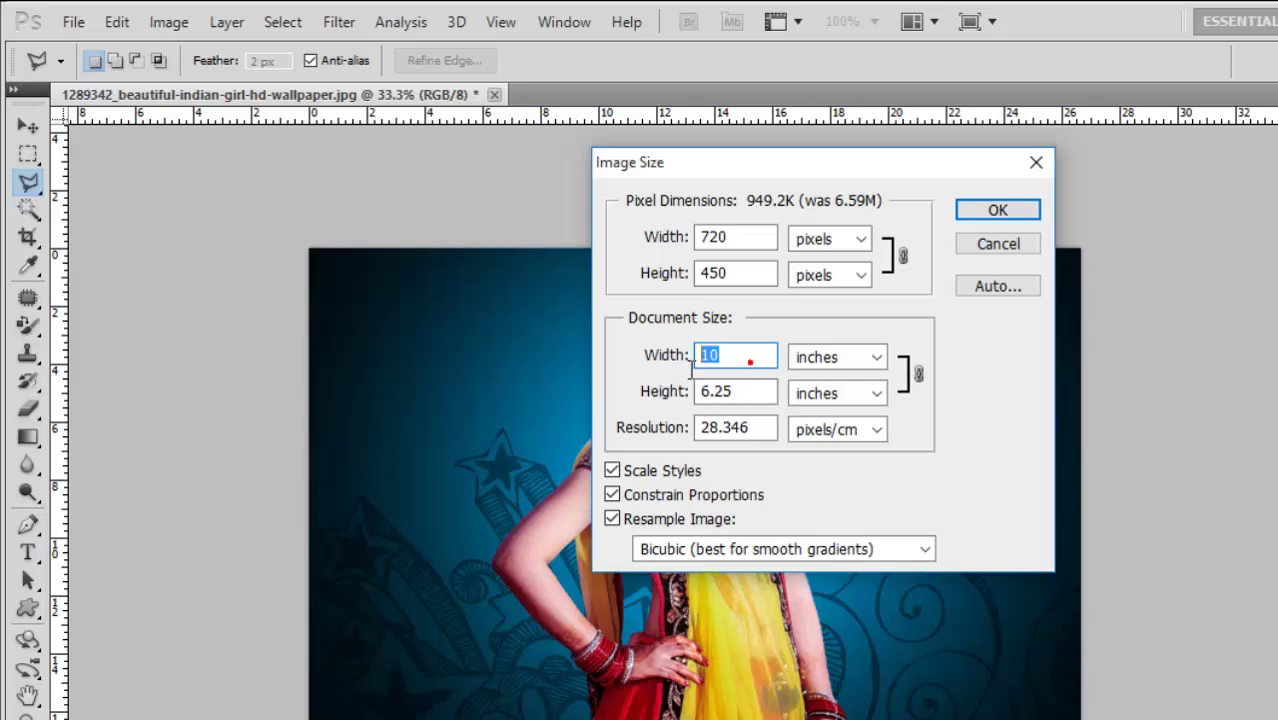
pyautogui.write('7')
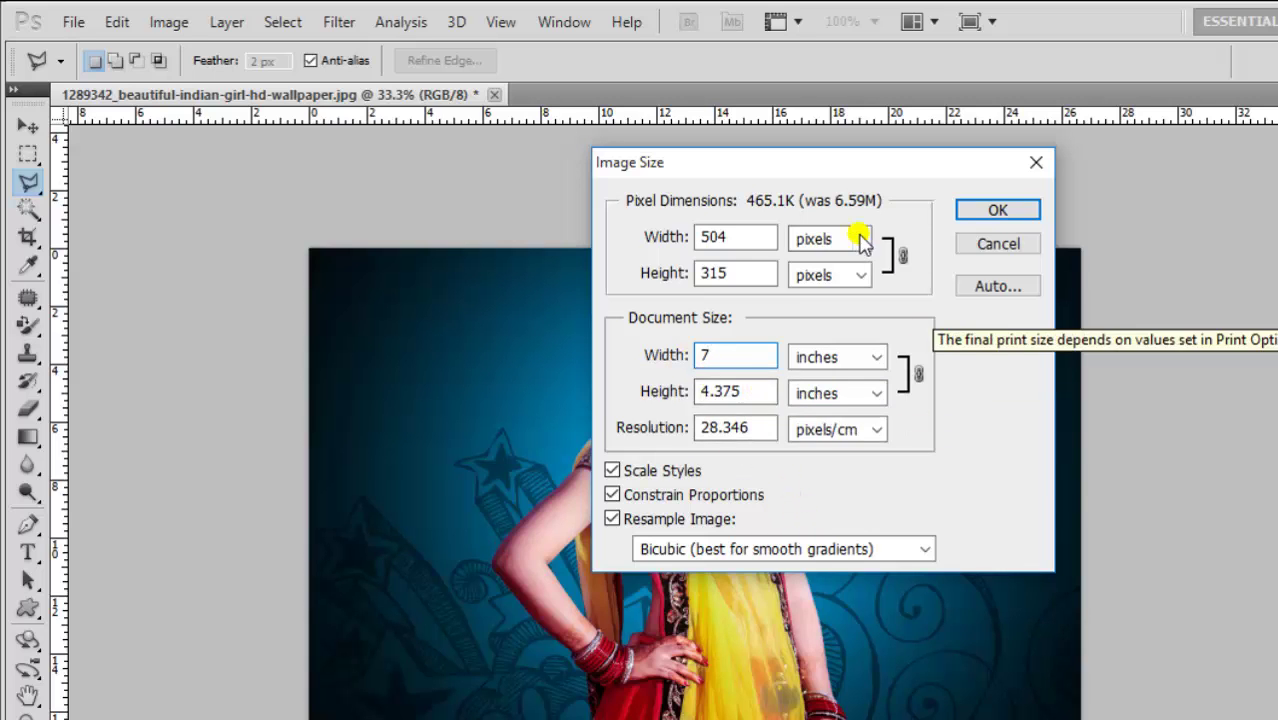
pyautogui.click(998, 212)
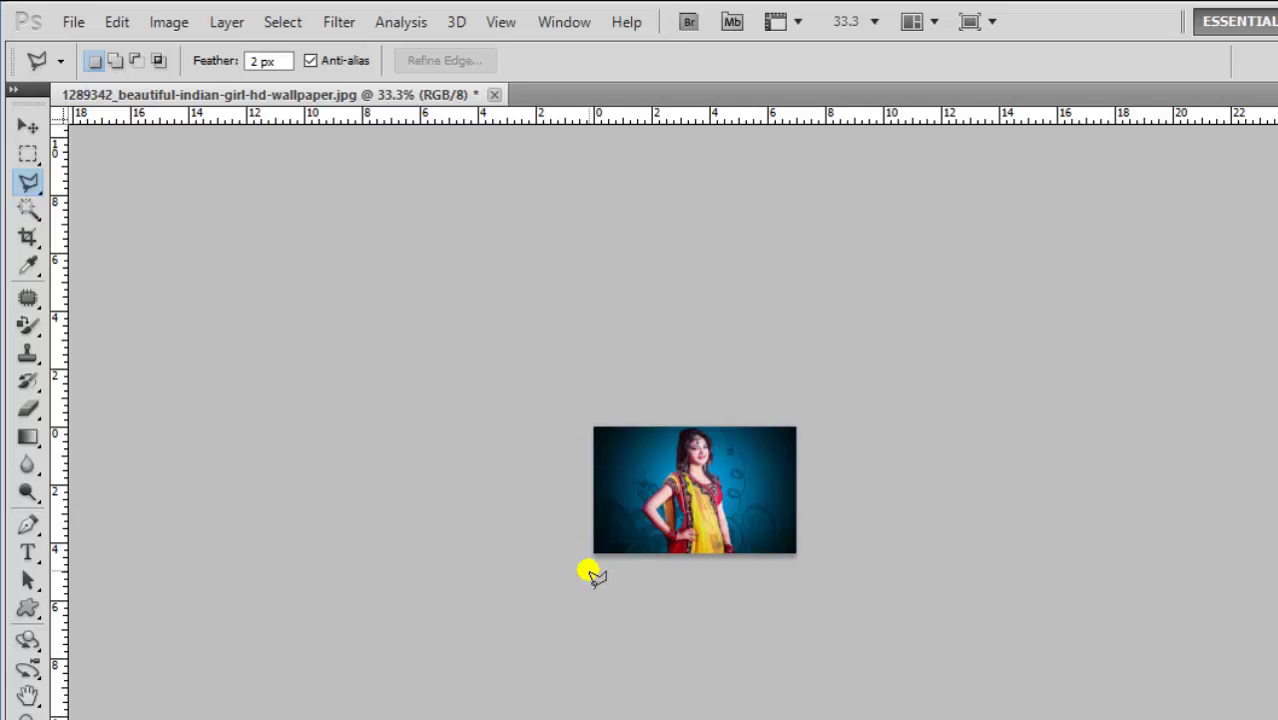
pyautogui.click(765, 577)
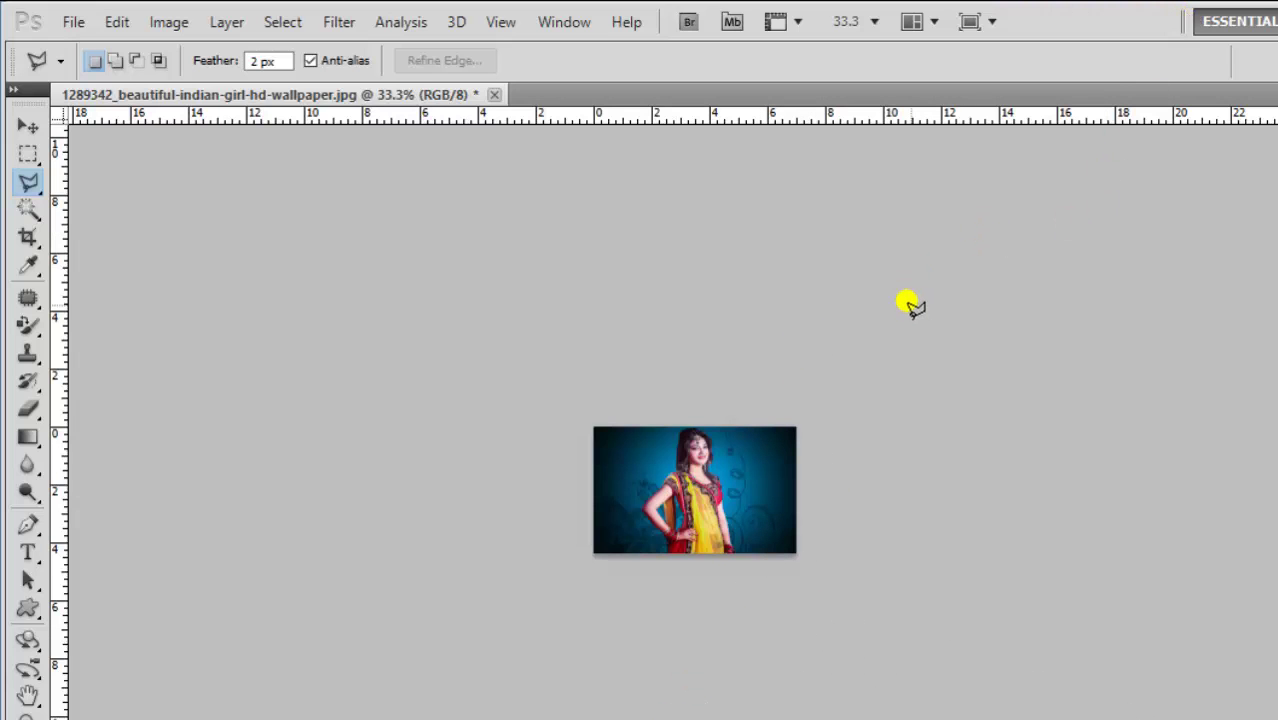
# - Open Image Size for the 504 × 315 pixel photo
pyautogui.click(76, 22)
pyautogui.click(480, 180)
pyautogui.click(226, 22)
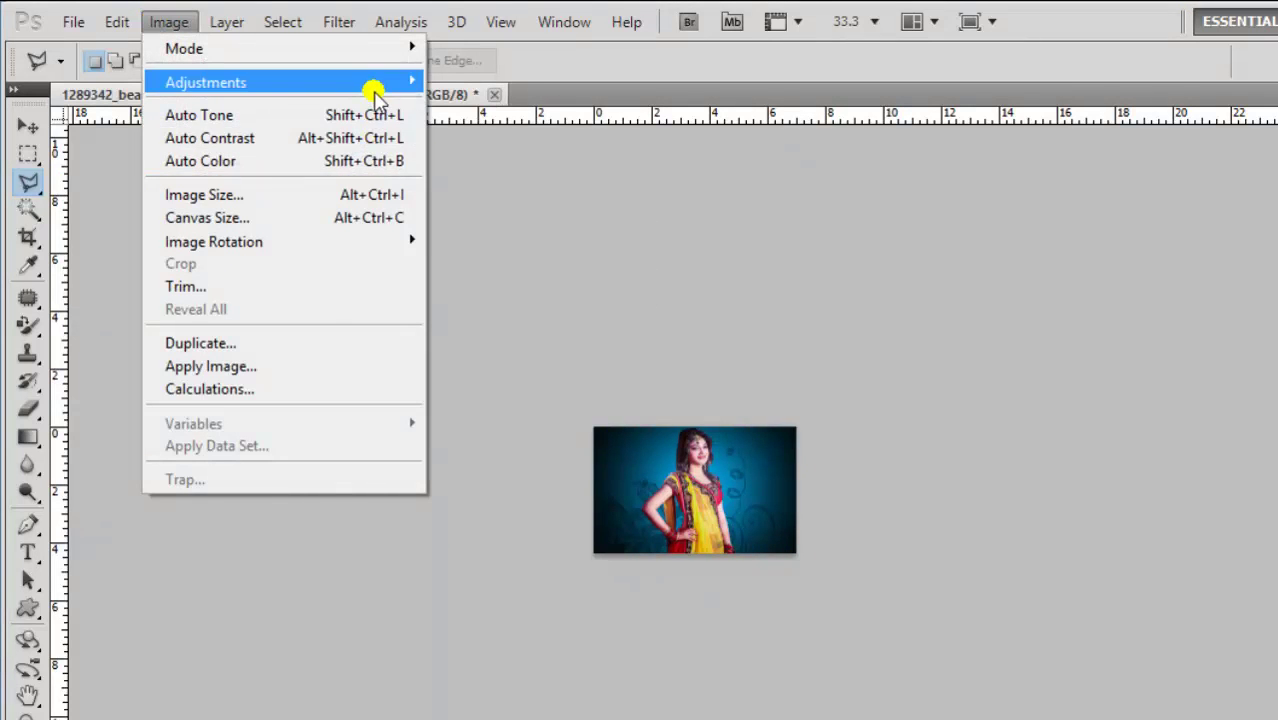
pyautogui.moveTo(214, 241)
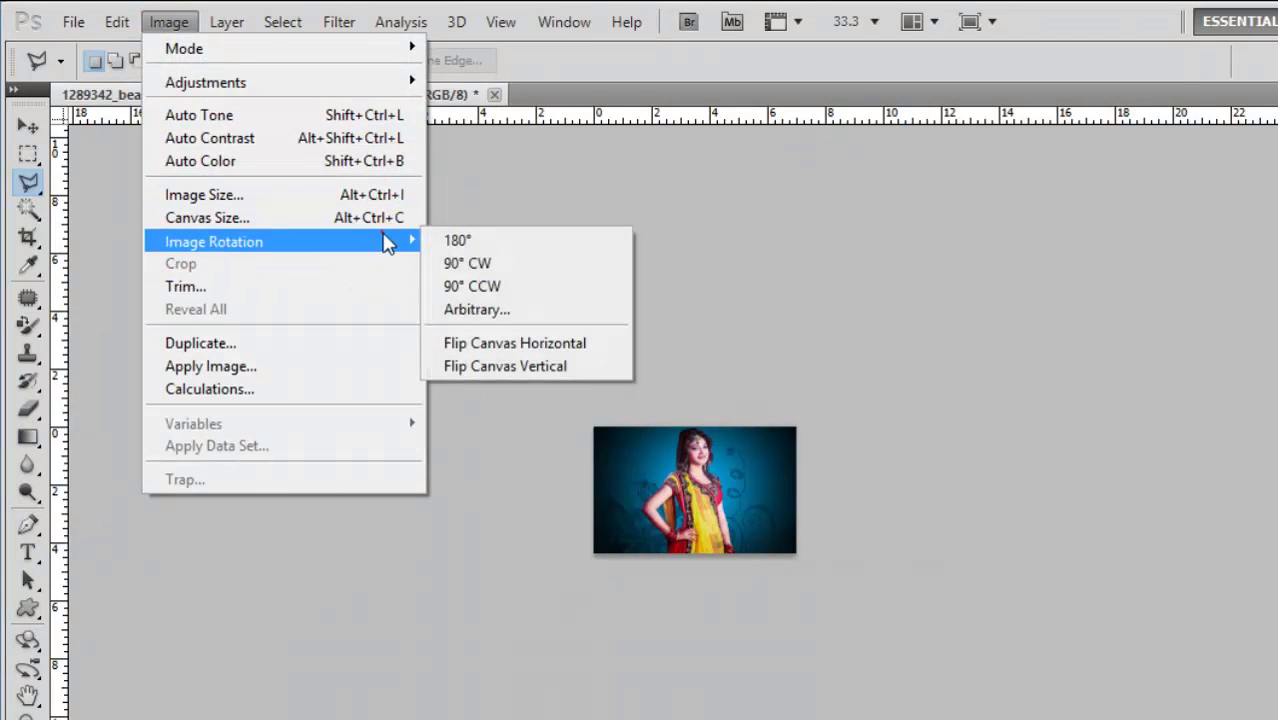
pyautogui.click(359, 194)
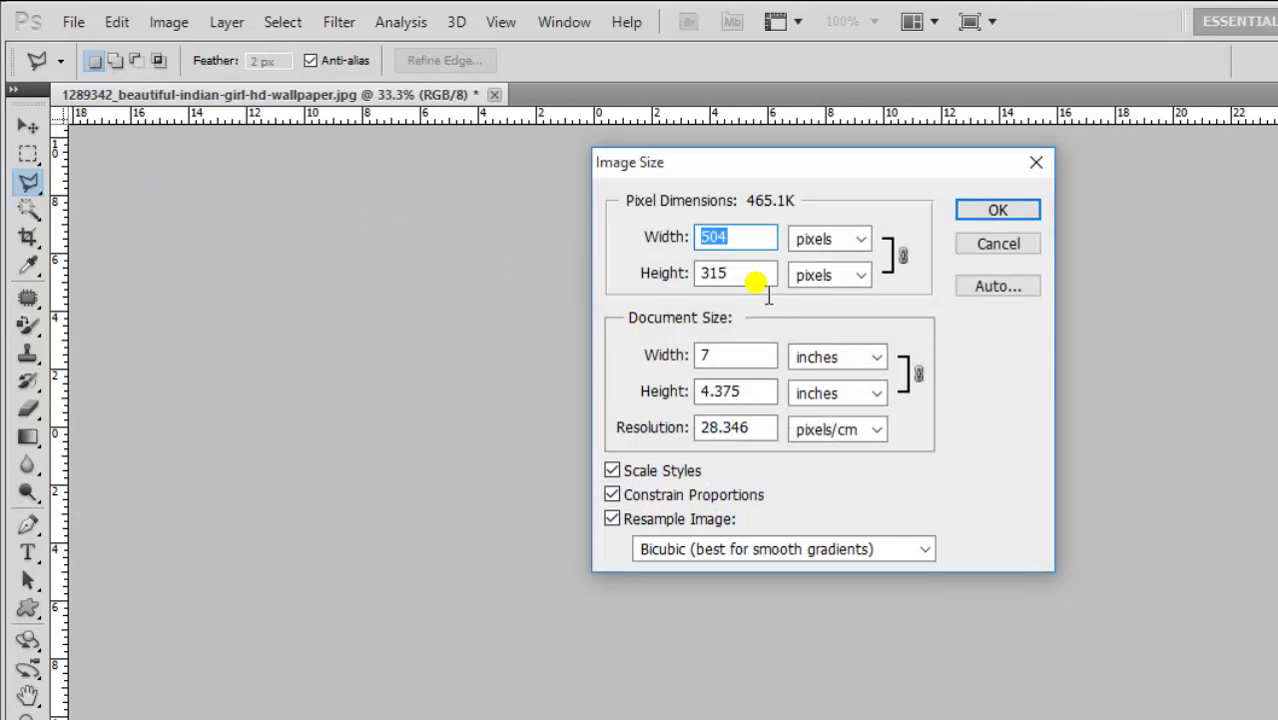
# - Try the link icons and Scale Styles, leaving Constrain Proportions unchecked
pyautogui.click(916, 383)
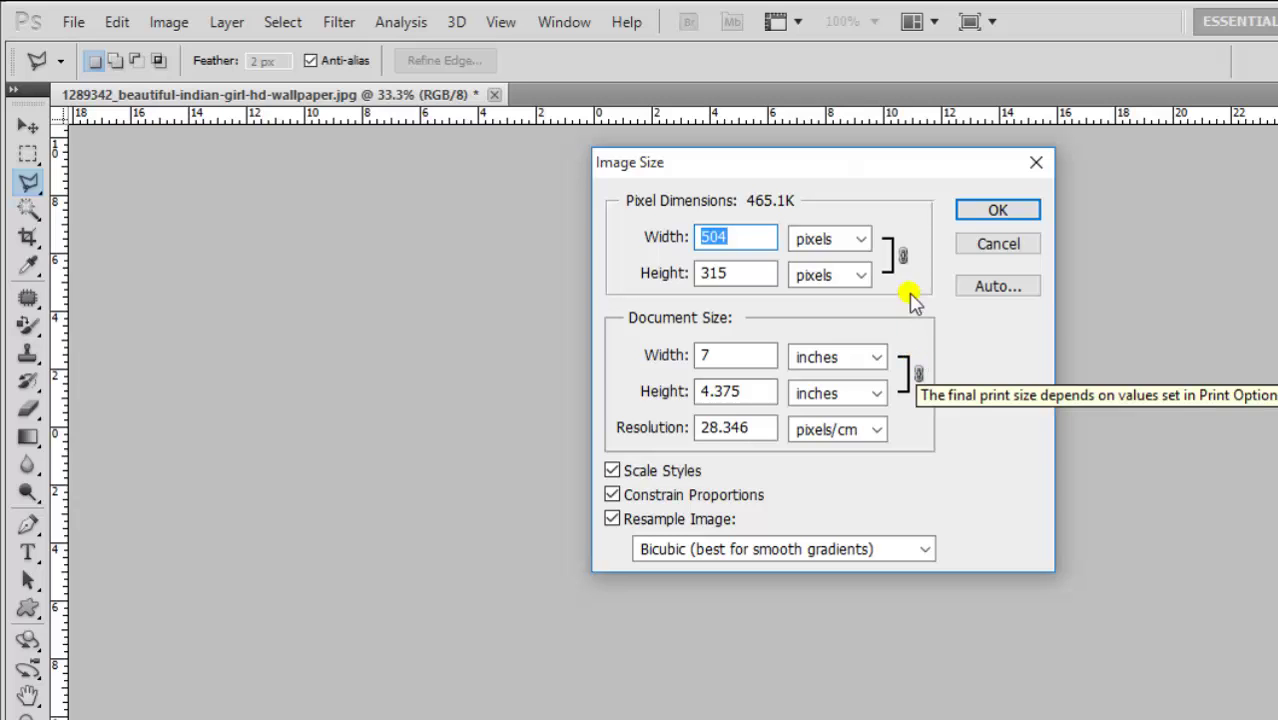
pyautogui.click(903, 259)
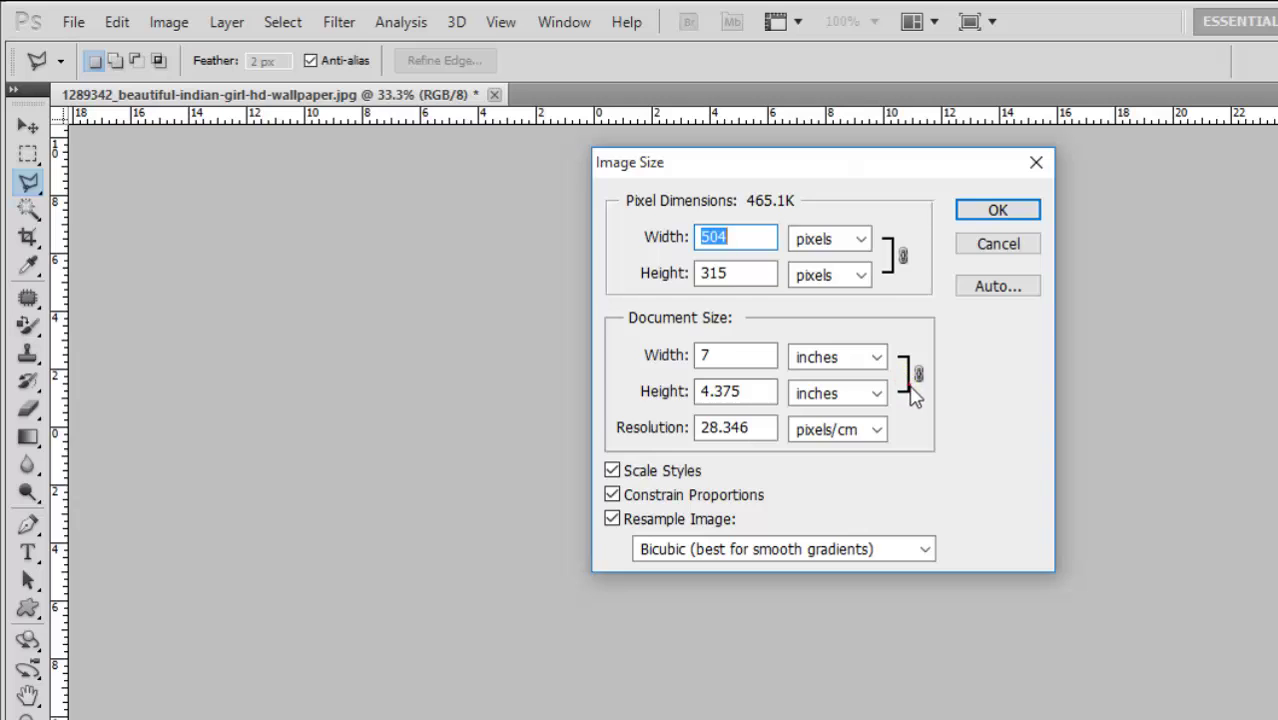
pyautogui.click(912, 372)
pyautogui.click(735, 355)
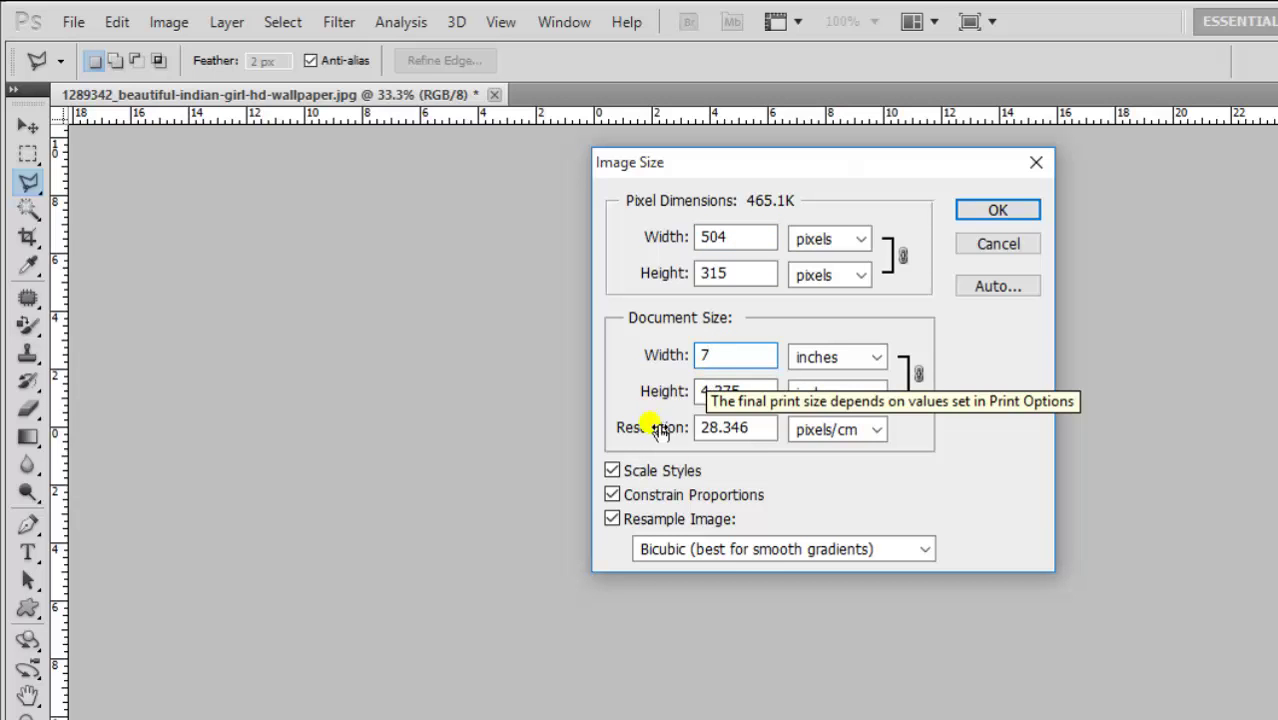
pyautogui.click(645, 478)
pyautogui.click(645, 482)
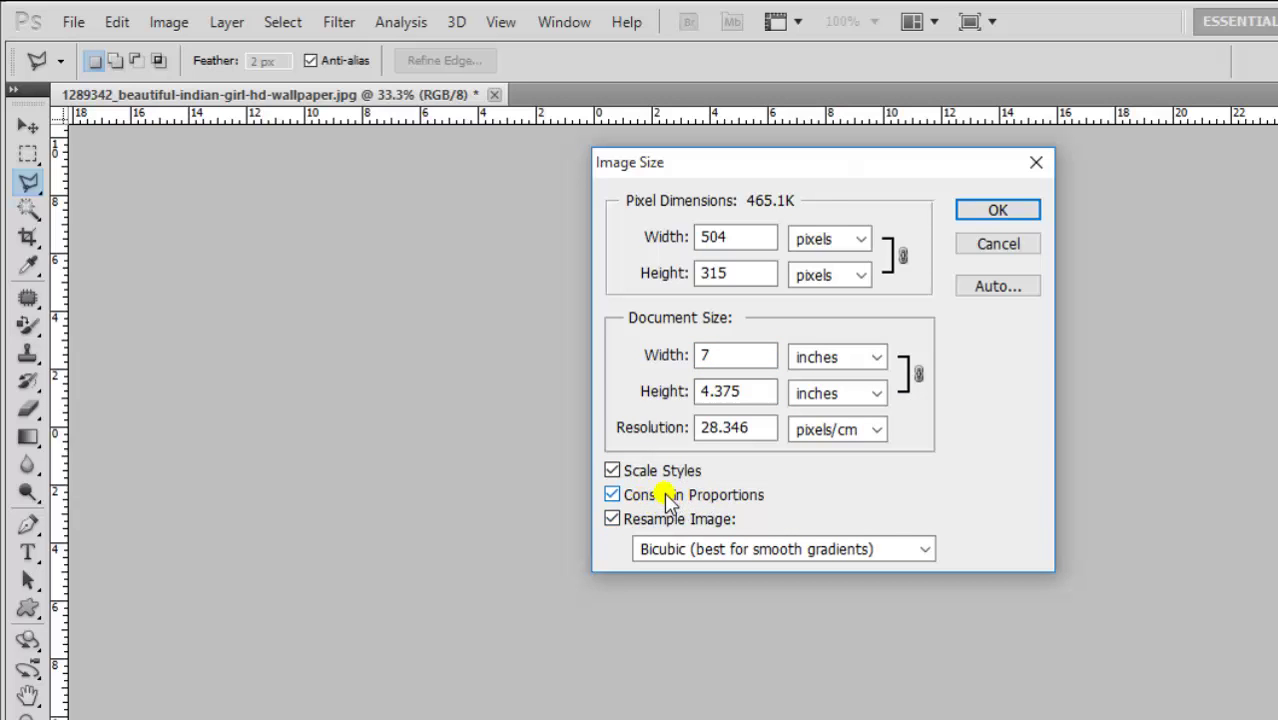
pyautogui.click(666, 500)
pyautogui.click(666, 500)
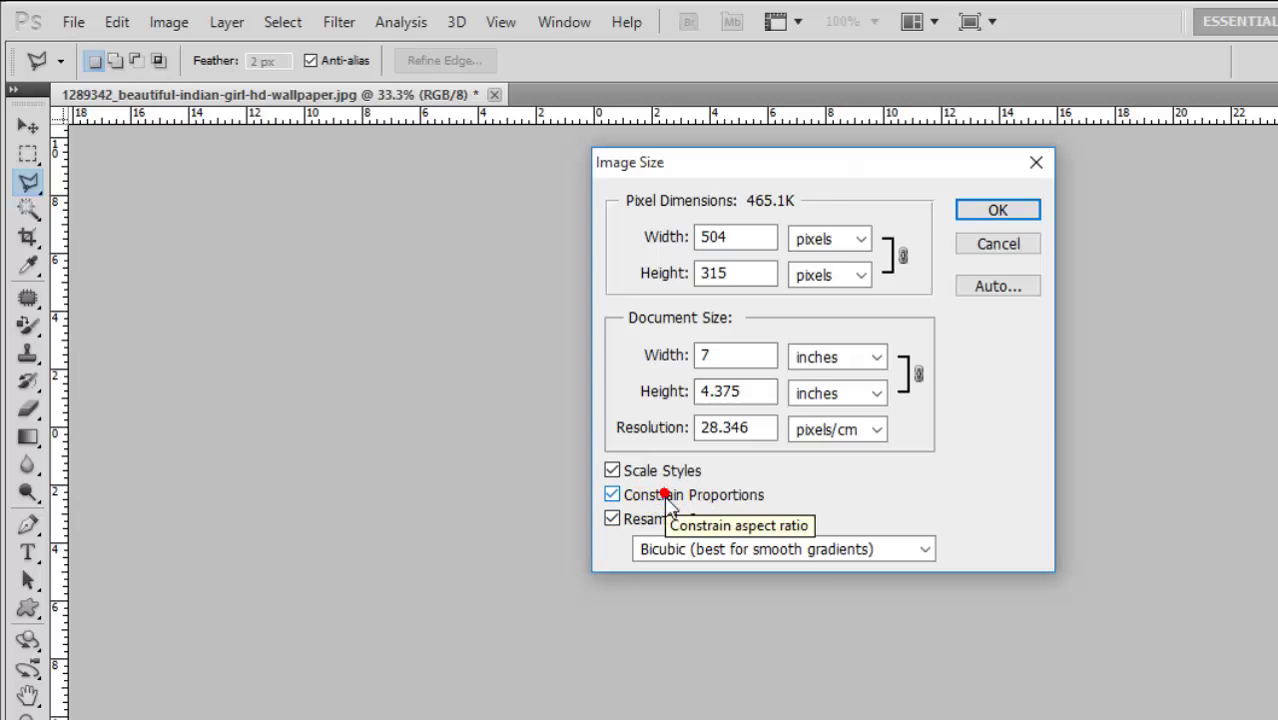
pyautogui.click(731, 497)
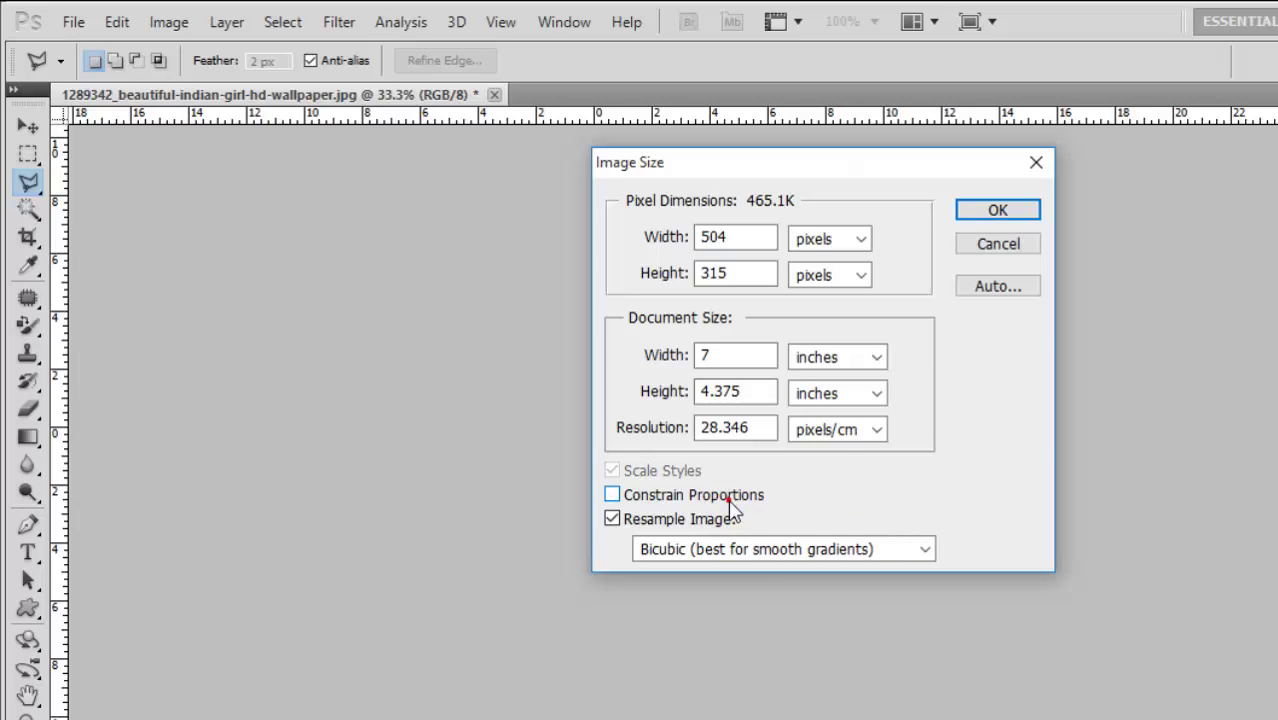
# - Resize the photo unconstrained to 10 × 5 inches, stretching it to 720 × 360 pixels
pyautogui.click(740, 360)
pyautogui.click(677, 360)
pyautogui.write('1')
pyautogui.write('0')
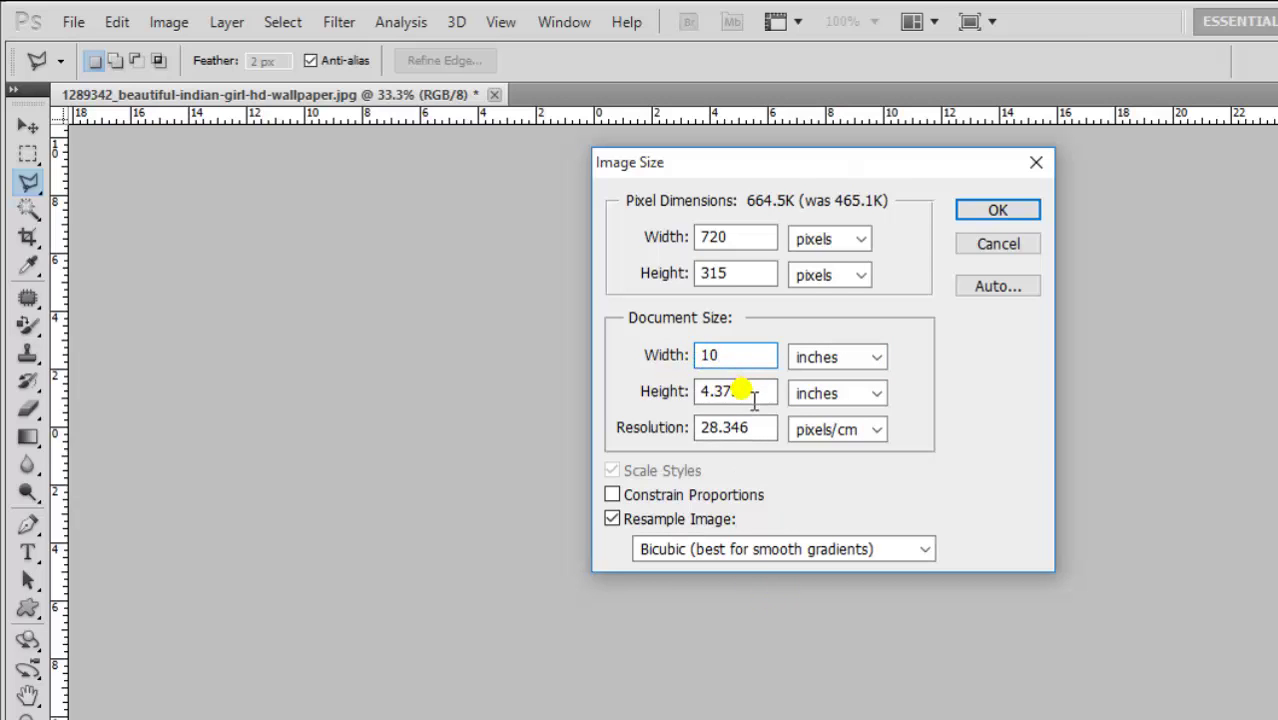
pyautogui.click(677, 405)
pyautogui.write('5')
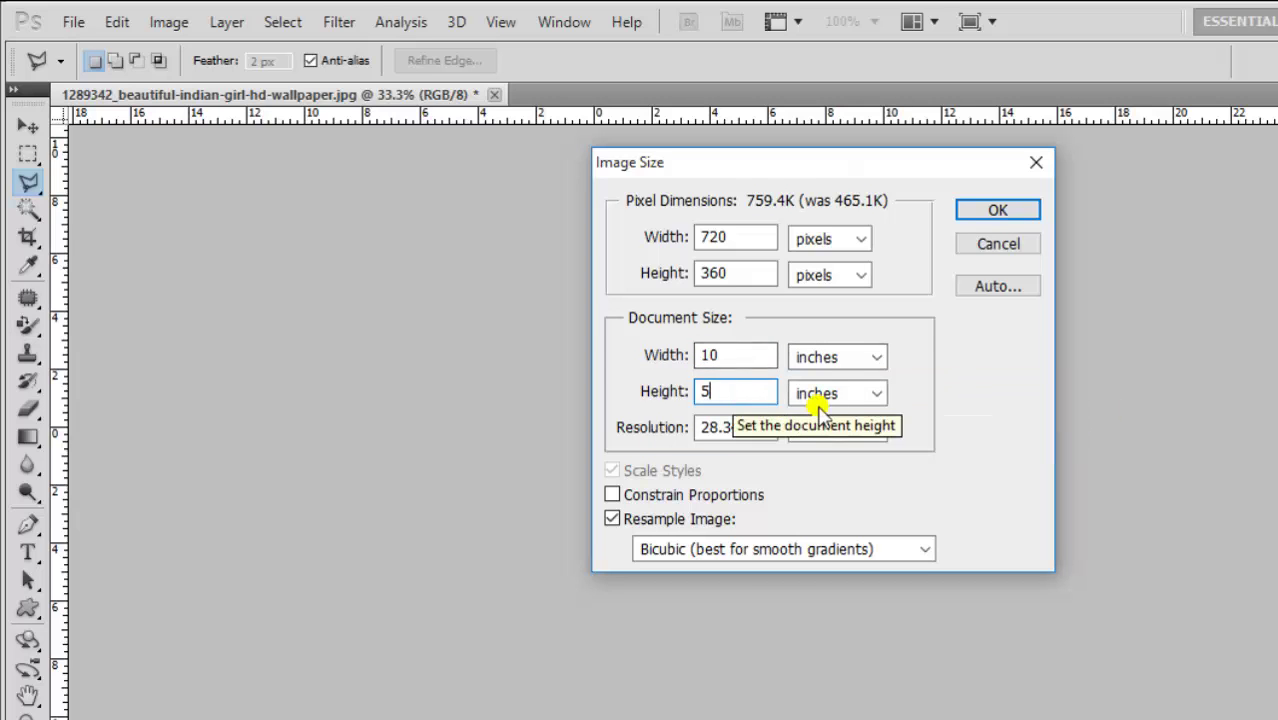
pyautogui.click(985, 213)
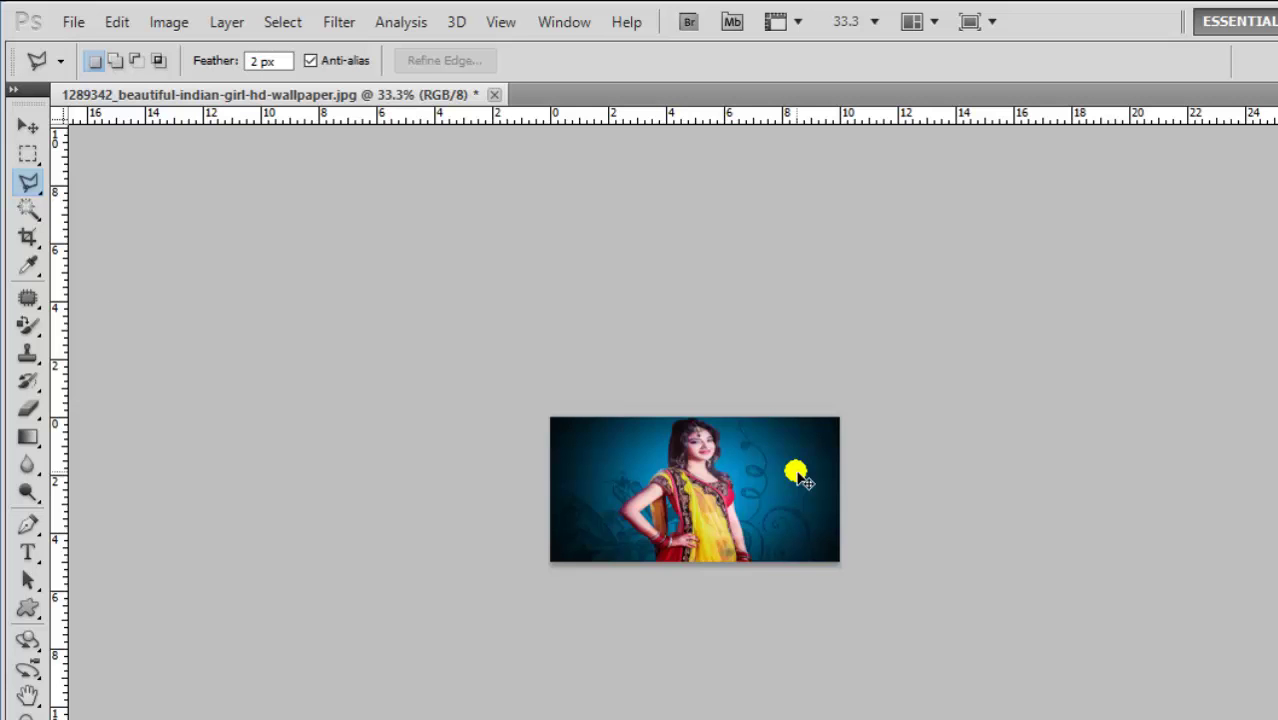
# - Show the stretched 720×360 photo at full size, dismiss Levels, and bring up the Image menu
pyautogui.hotkey('ctrl', '+')
pyautogui.hotkey('ctrl', '+')
pyautogui.hotkey('ctrl', '+')
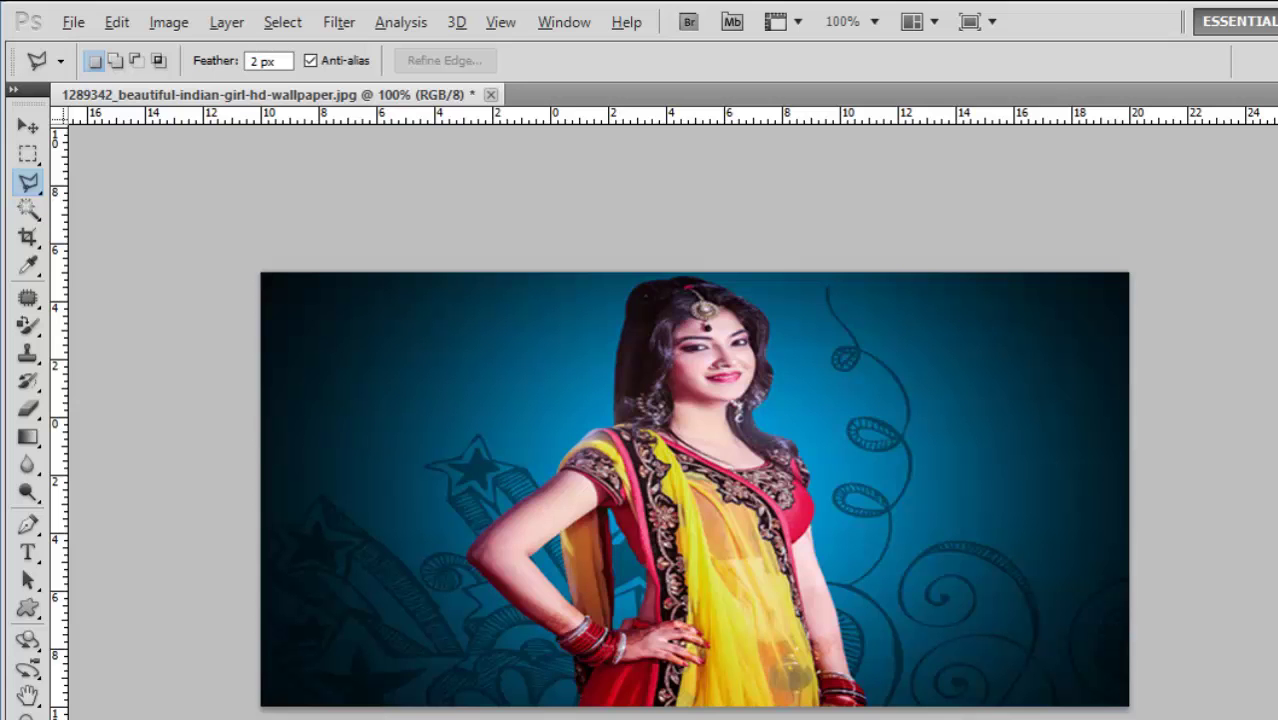
pyautogui.hotkey('ctrl', 'l')
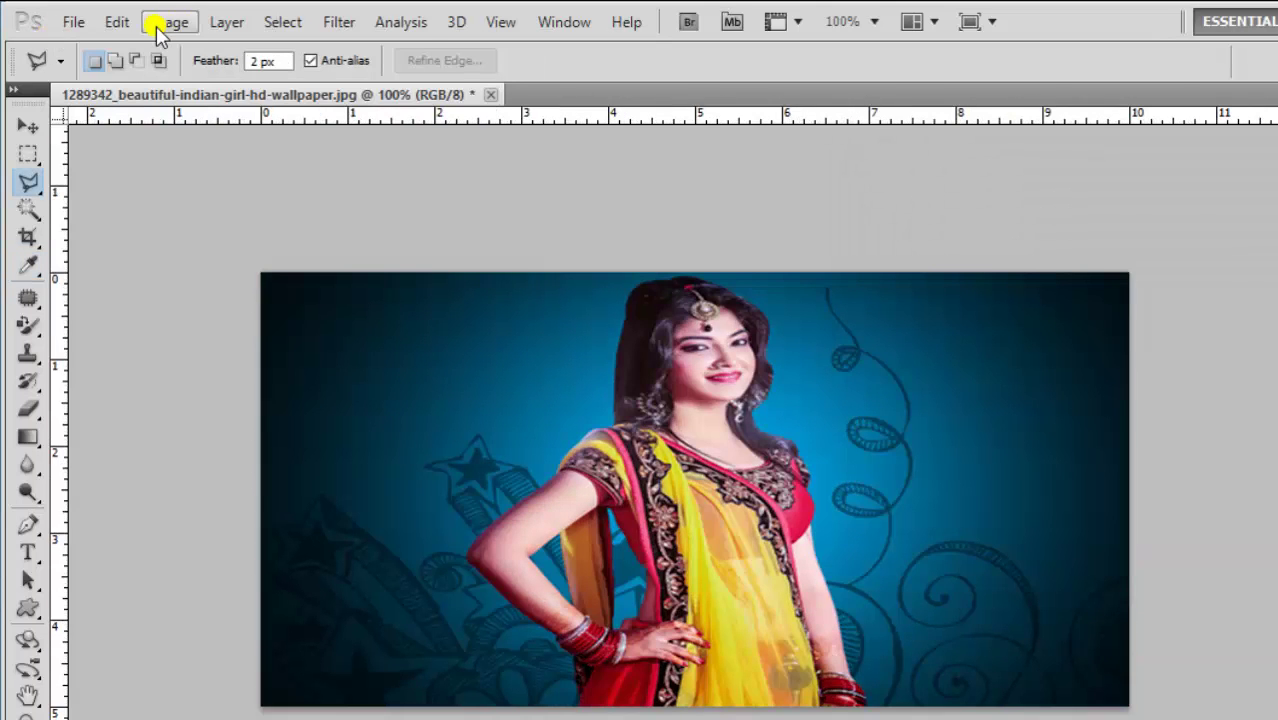
pyautogui.click(166, 22)
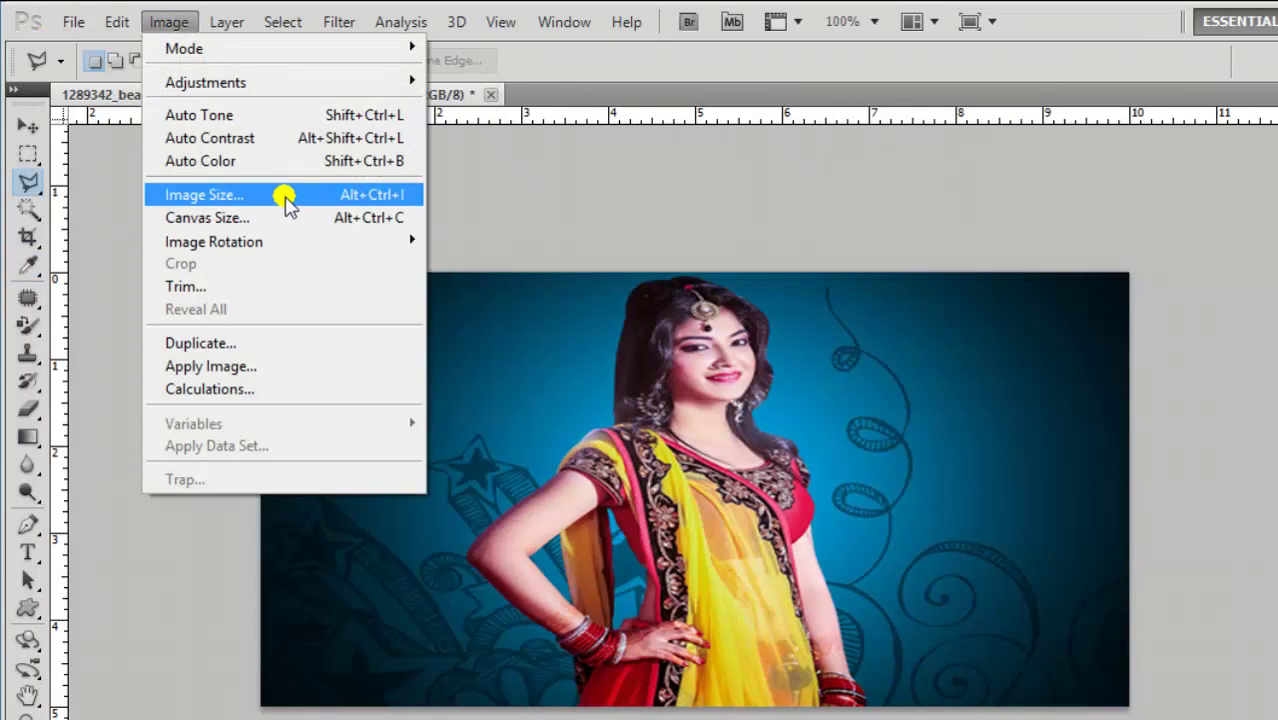
# - Open Image Size with Constrain Proportions, Resample Image and Scale Styles all switched on
pyautogui.click(285, 196)
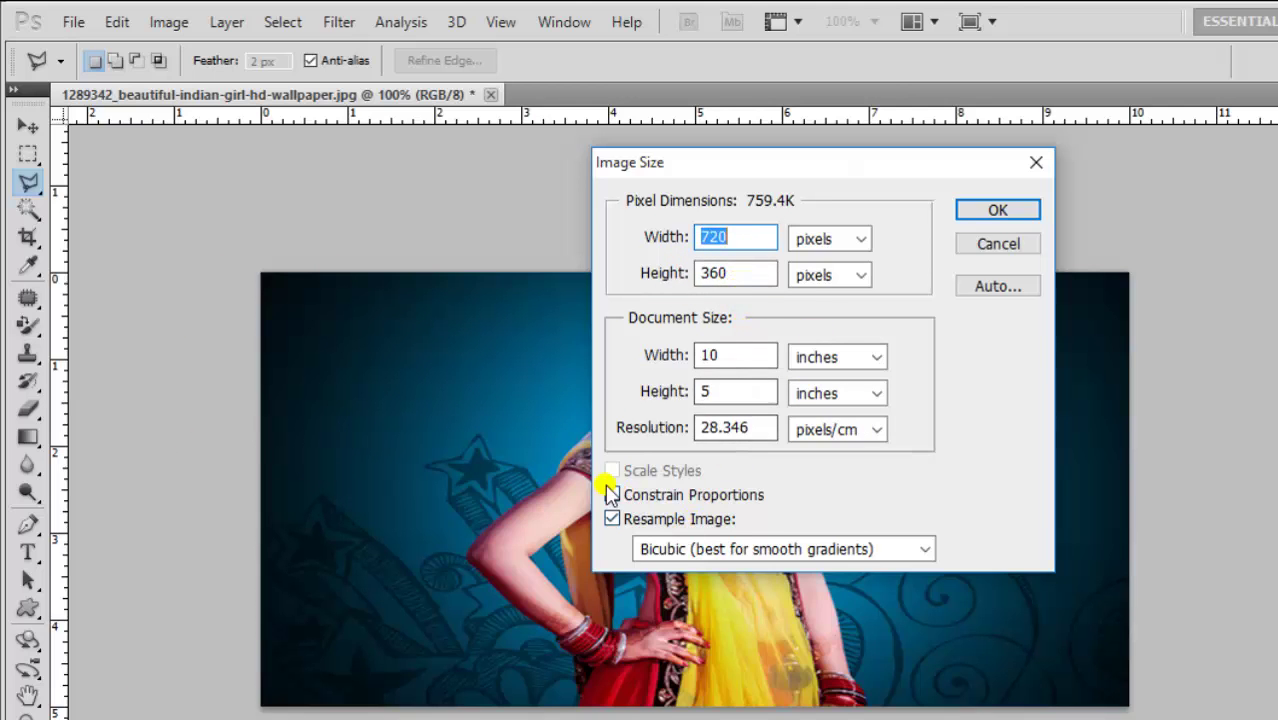
pyautogui.click(612, 494)
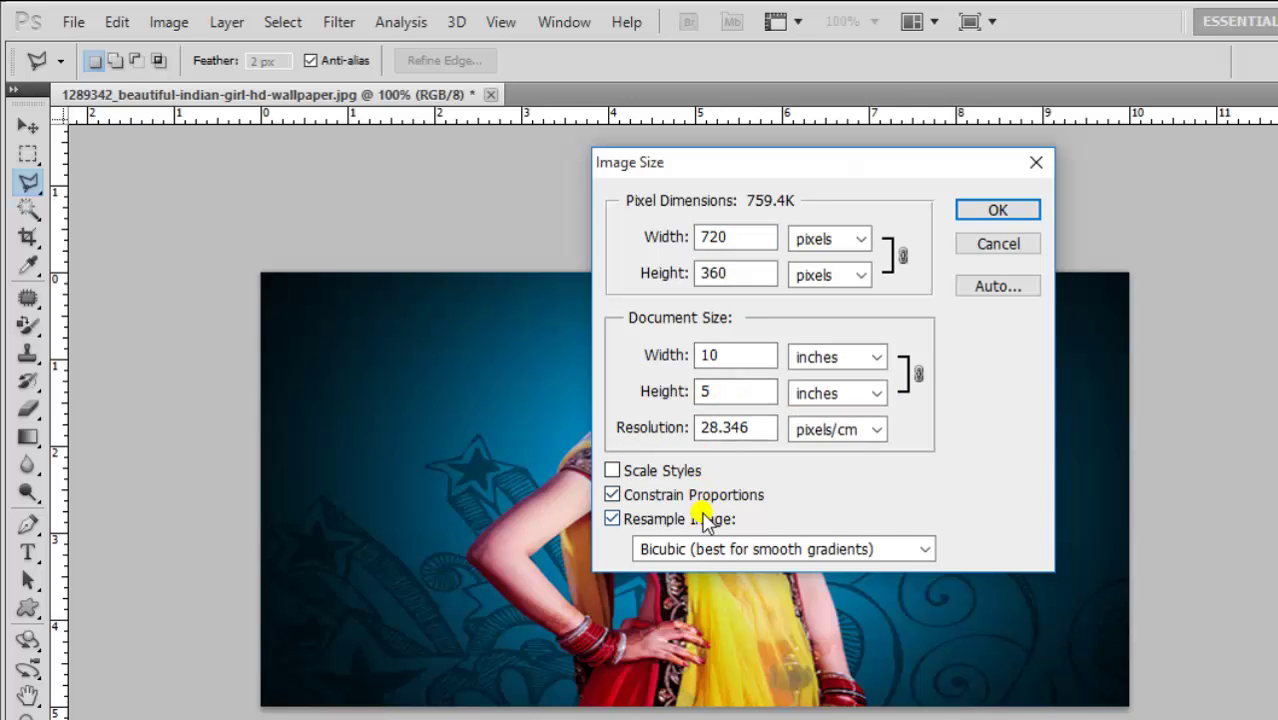
pyautogui.click(655, 522)
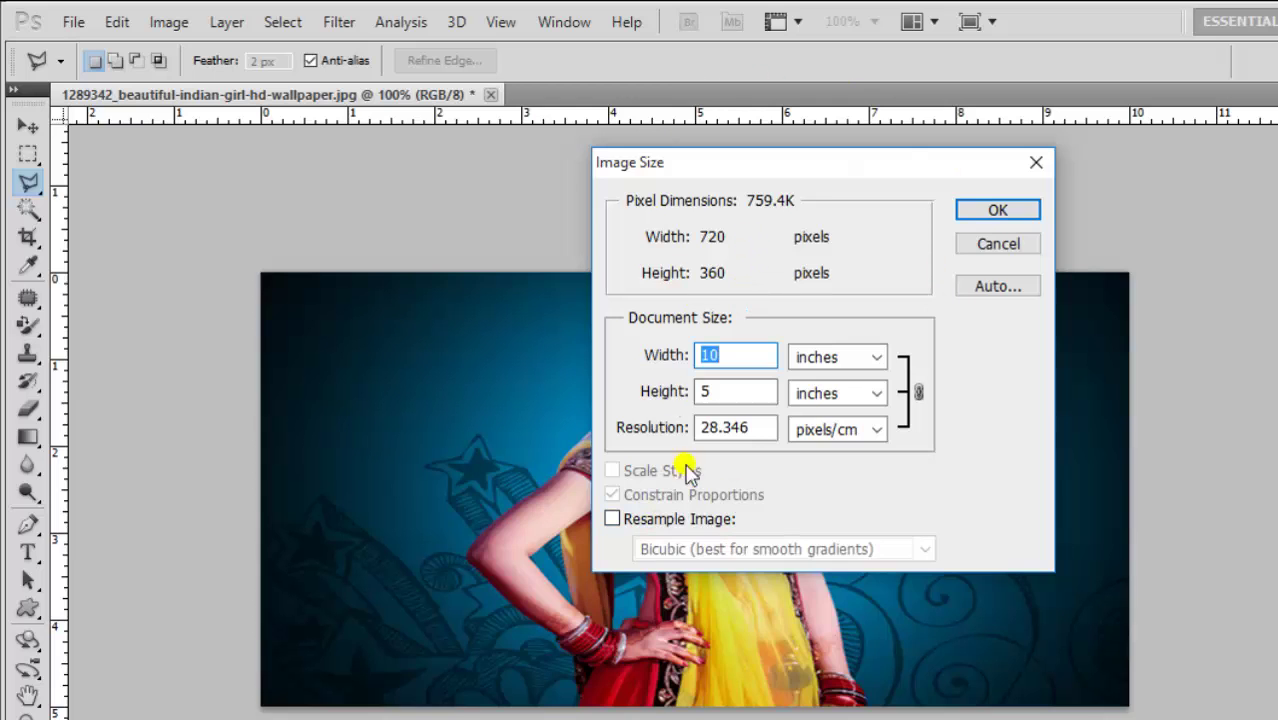
pyautogui.click(613, 519)
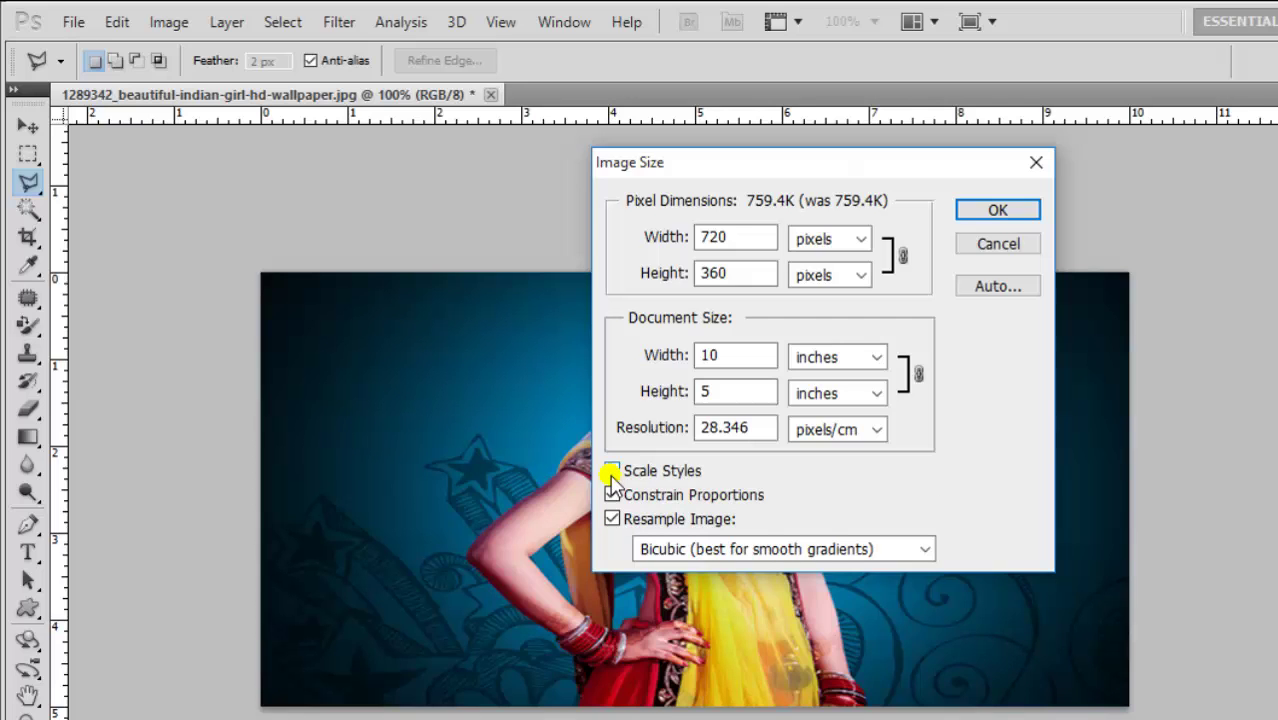
pyautogui.click(611, 474)
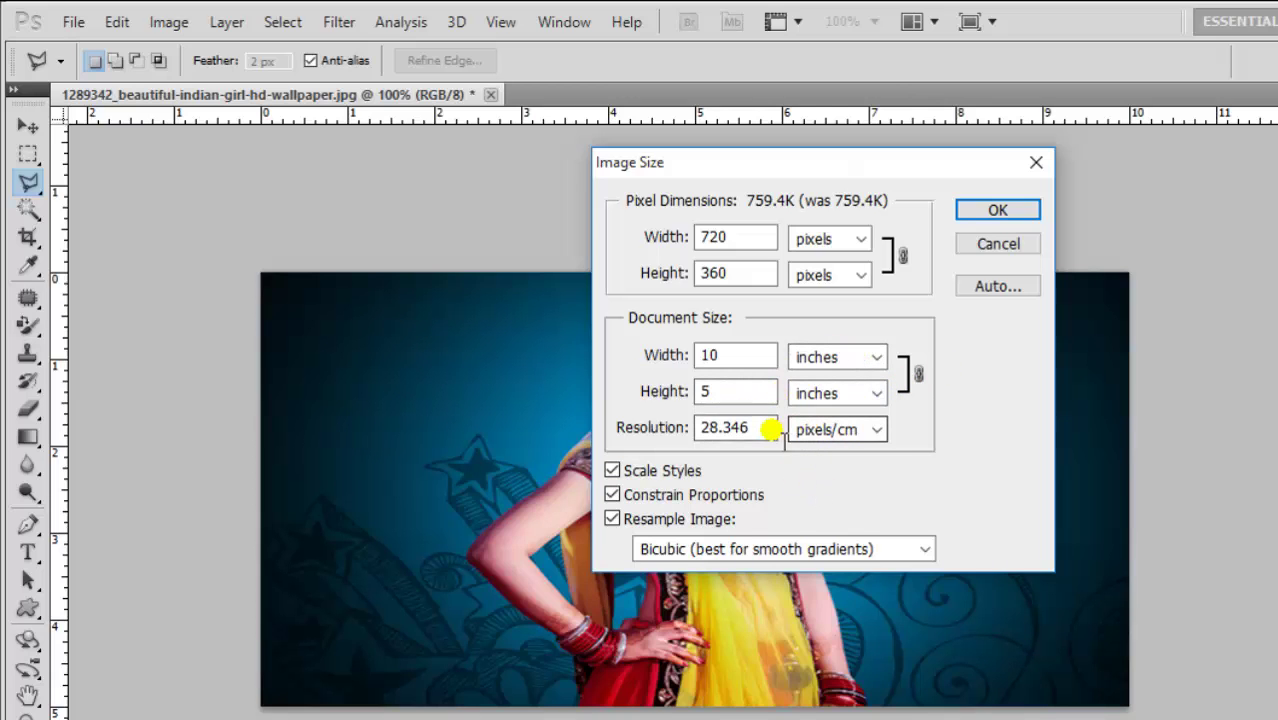
# - Set the resolution to 300 pixels/cm, enlarging the photo to 7620×3810 pixels
pyautogui.moveTo(758, 430); pyautogui.dragTo(703, 430)
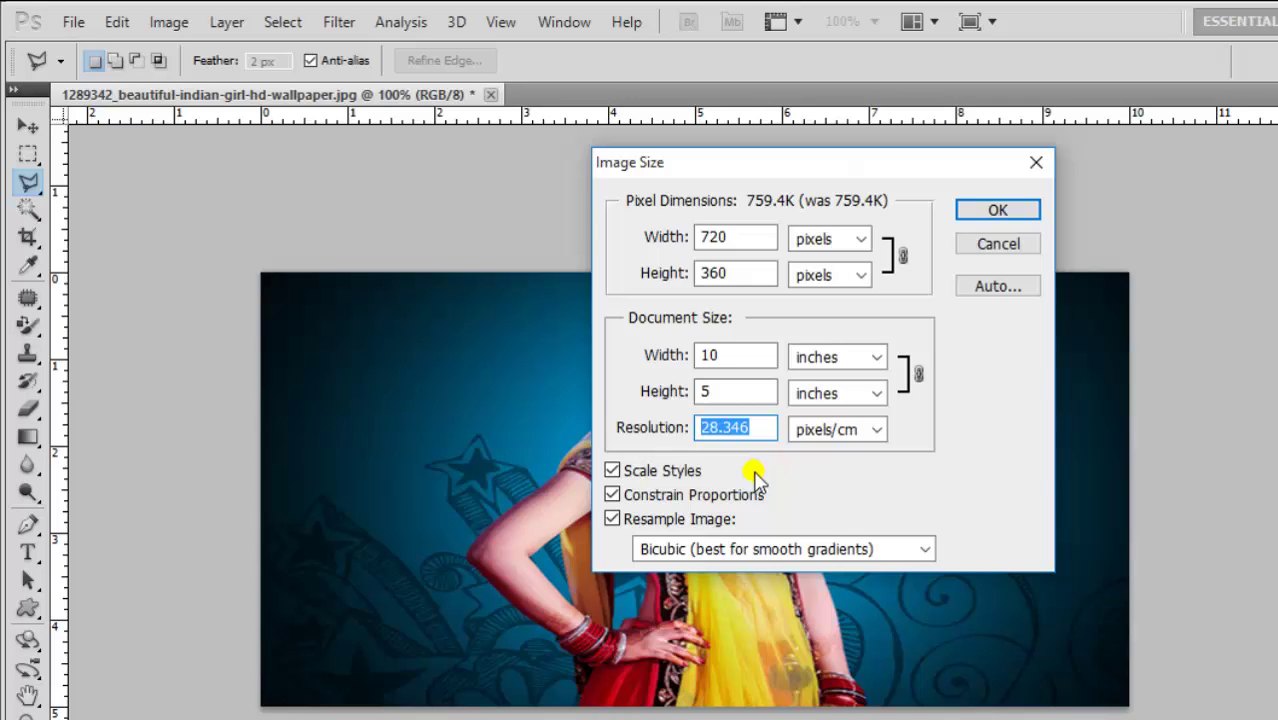
pyautogui.write('72')
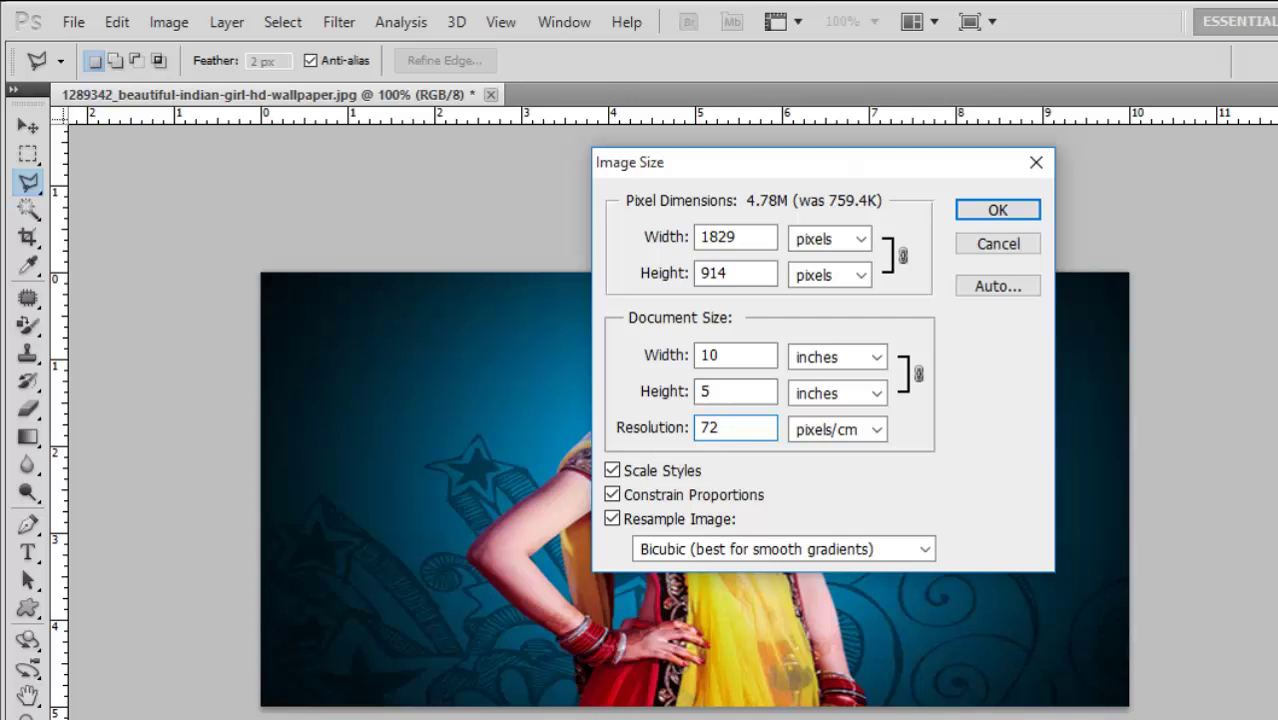
pyautogui.press('BackSpace')
pyautogui.press('BackSpace')
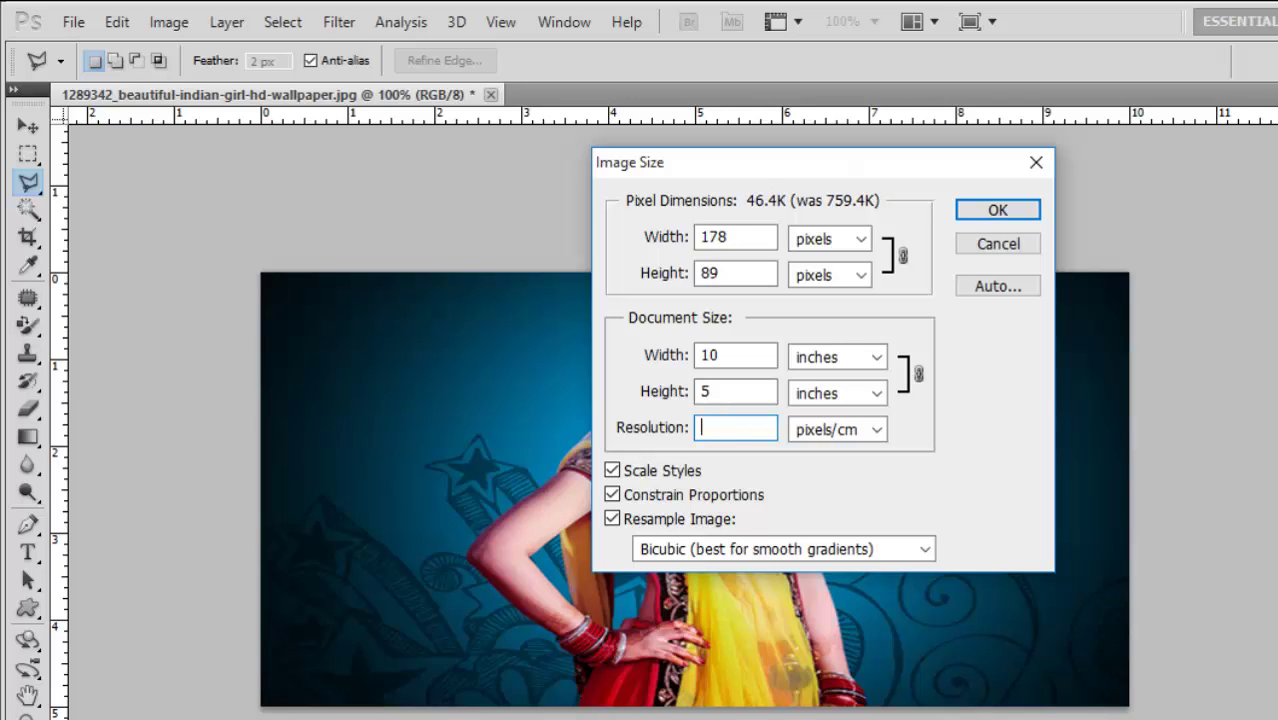
pyautogui.write('300')
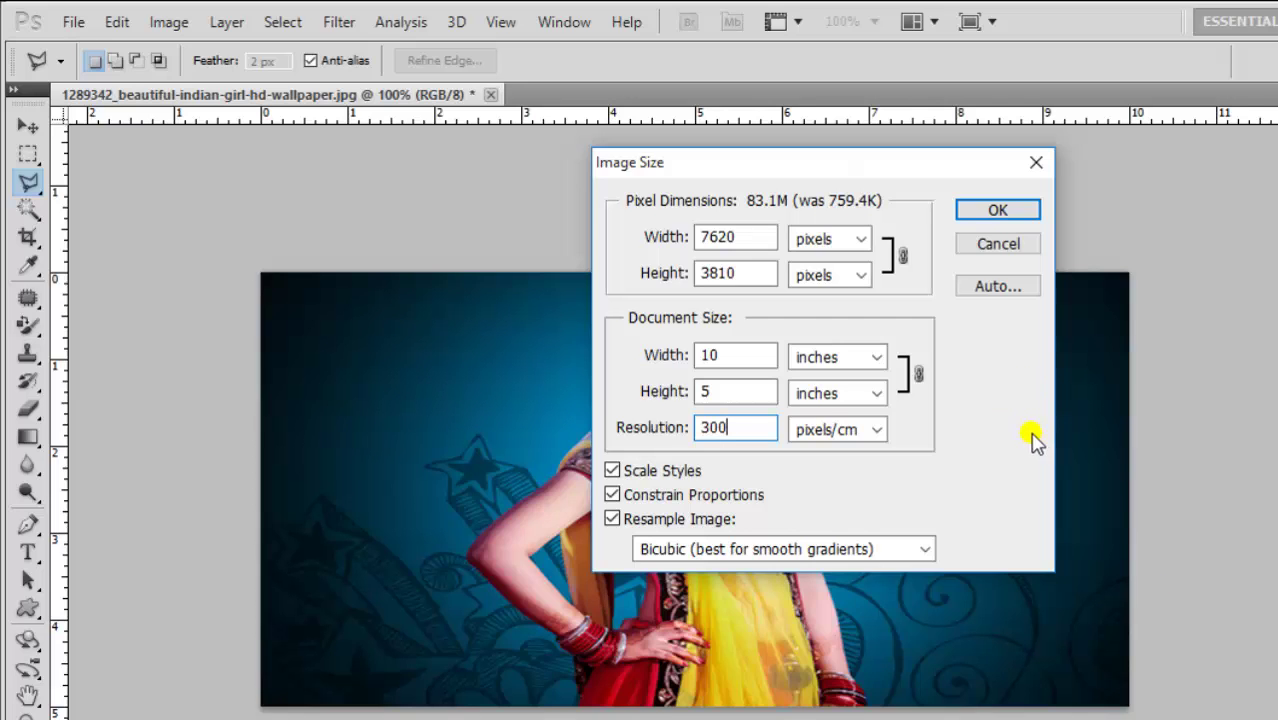
pyautogui.click(993, 212)
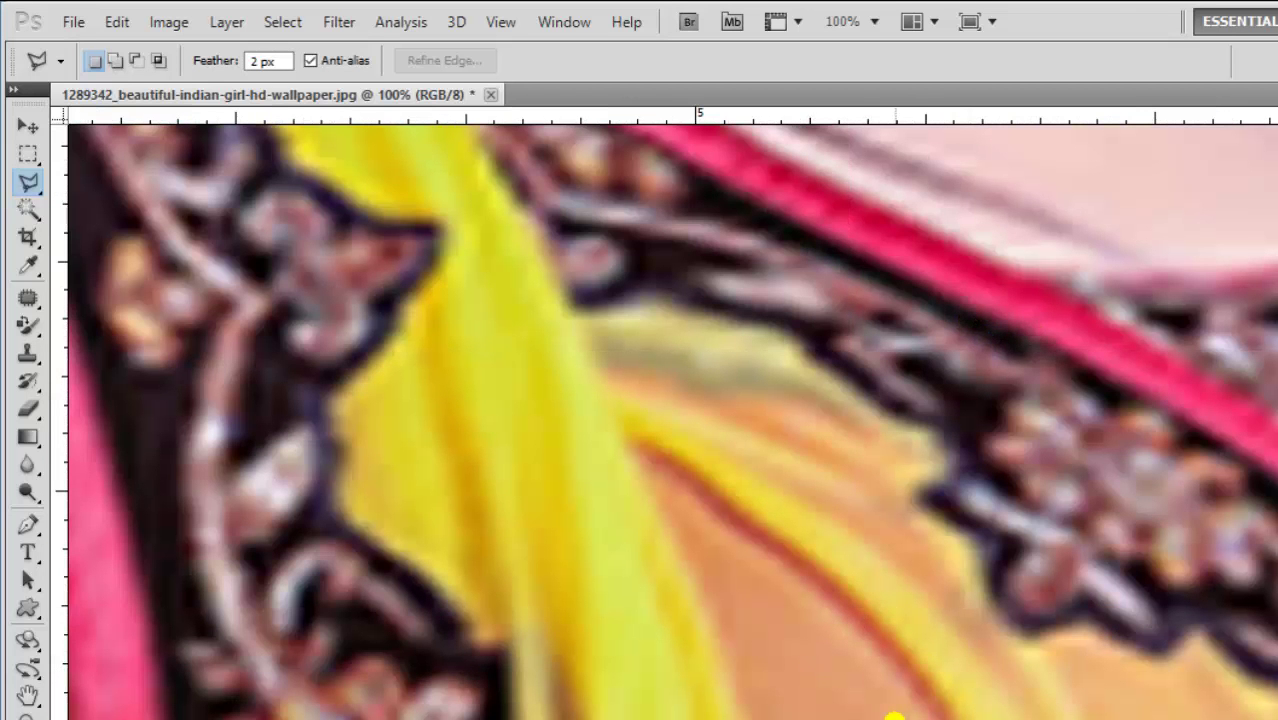
# - Zoom out on the enlarged photo and bring up the New document dialog
pyautogui.hotkey('ctrl', '-')
pyautogui.hotkey('ctrl', '-')
pyautogui.hotkey('ctrl', '-')
pyautogui.hotkey('ctrl', '-')
pyautogui.hotkey('ctrl', '-')
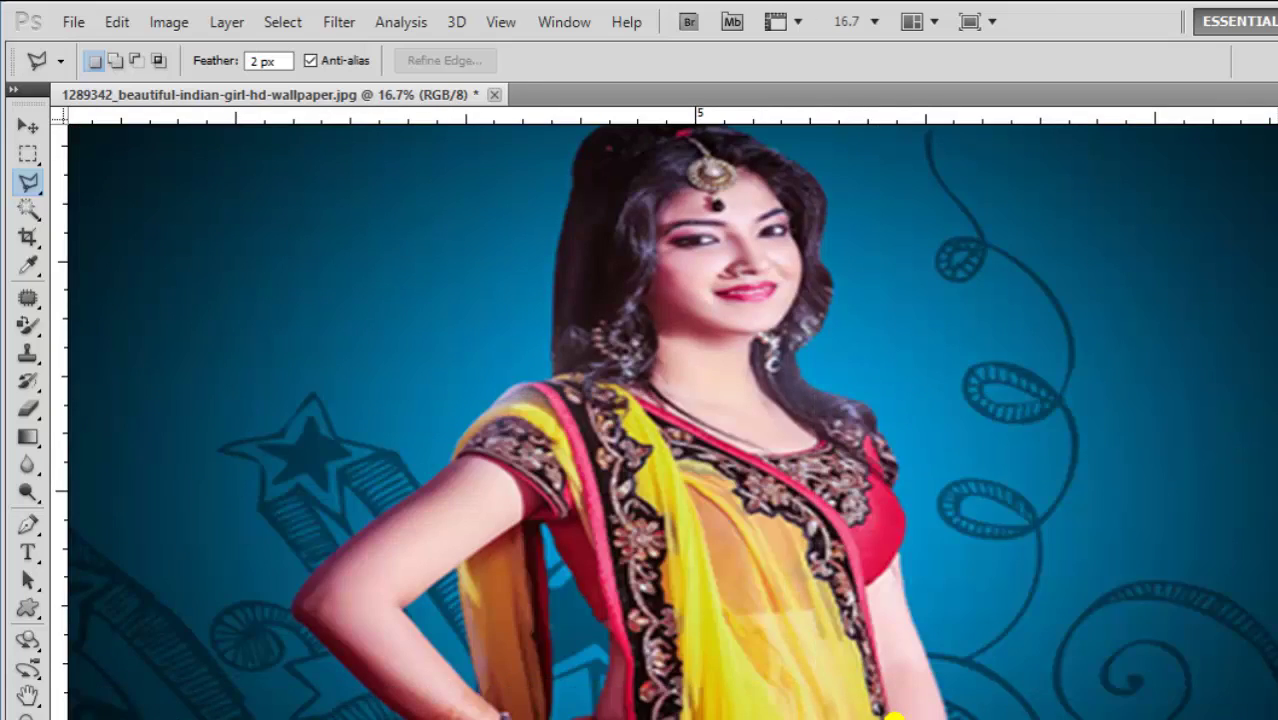
pyautogui.hotkey('ctrl', '-')
pyautogui.hotkey('ctrl', '-')
pyautogui.hotkey('ctrl', '-')
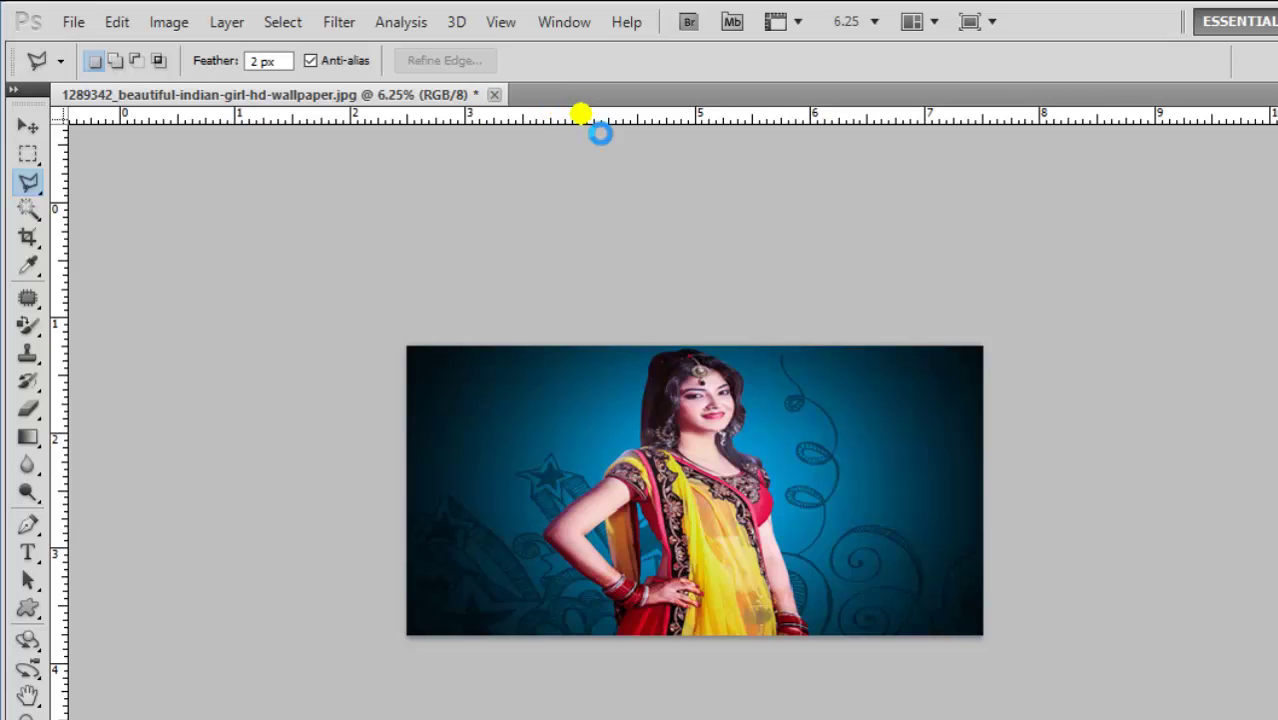
pyautogui.hotkey('ctrl', 'n')
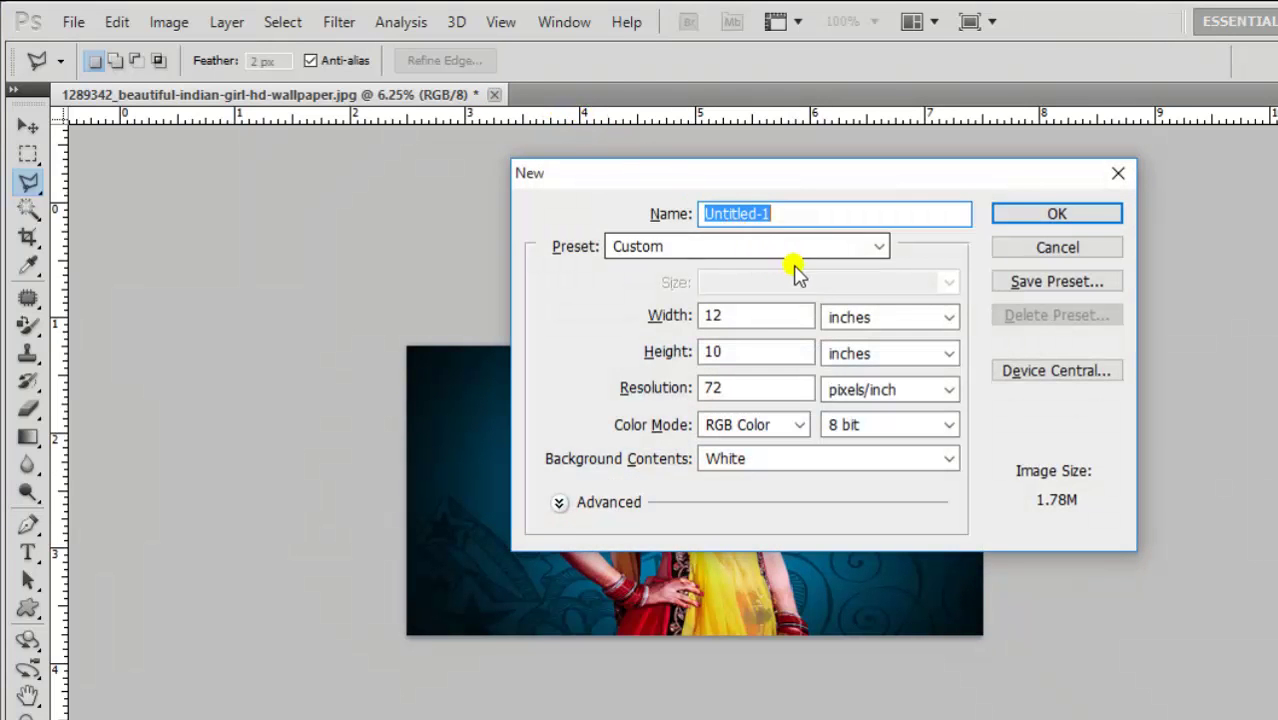
# - Create Untitled-1 from the Photo preset at Landscape, 8 x 10
pyautogui.click(872, 249)
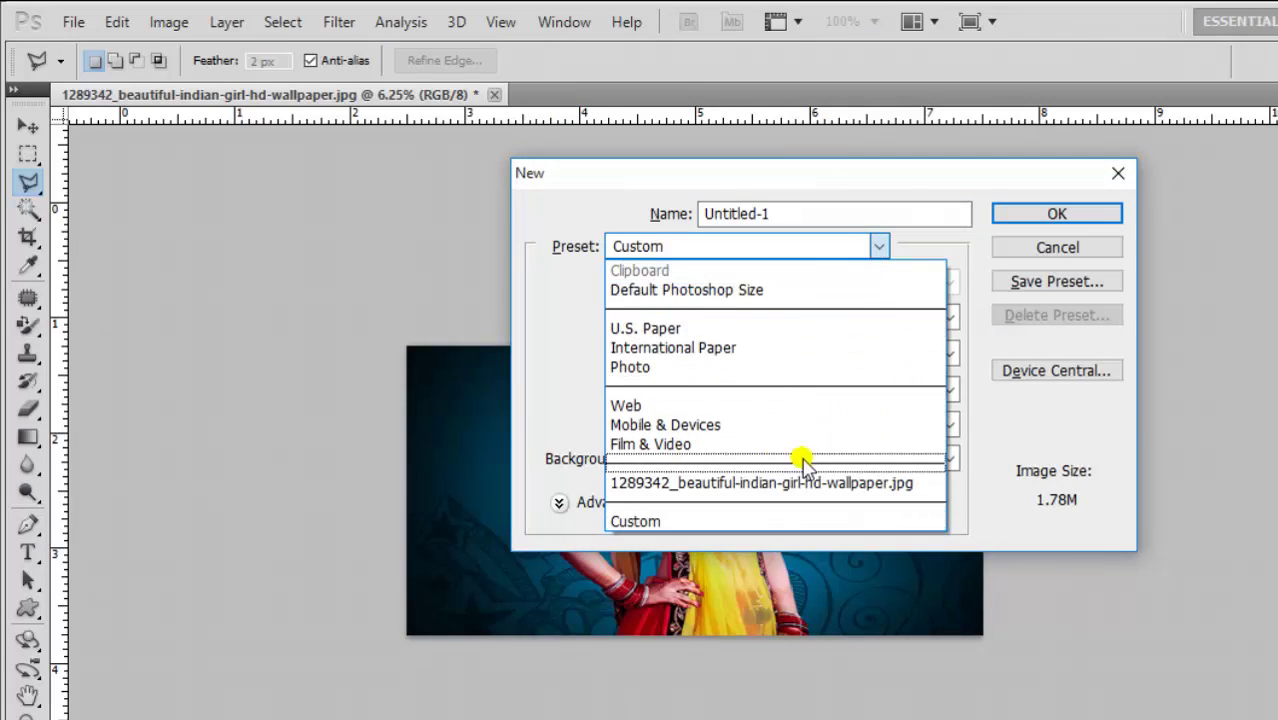
pyautogui.click(686, 370)
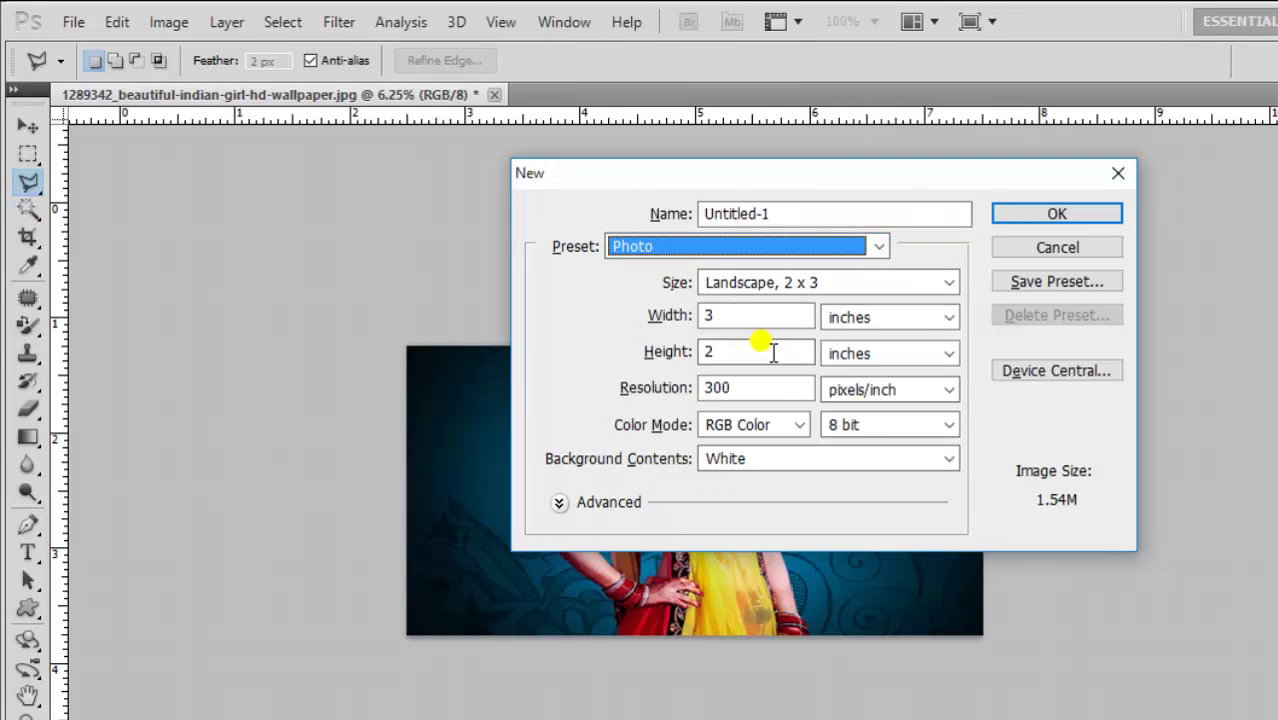
pyautogui.click(834, 283)
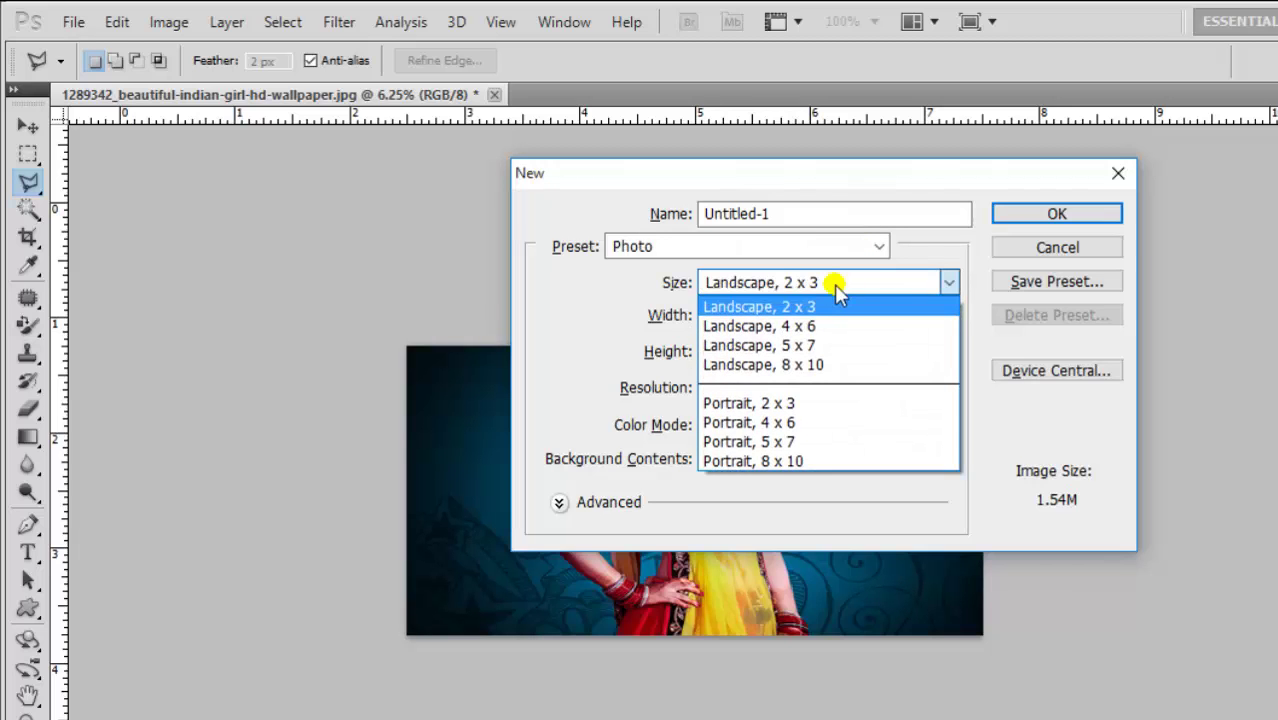
pyautogui.click(816, 365)
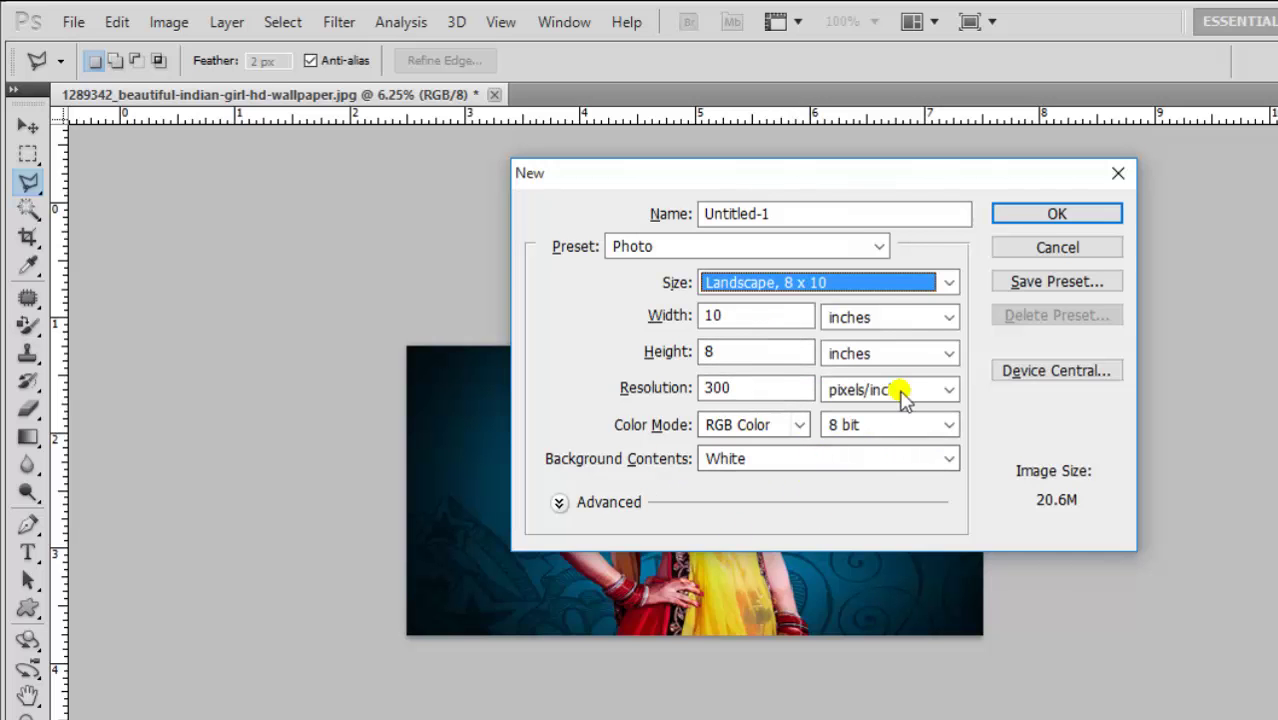
pyautogui.click(1041, 215)
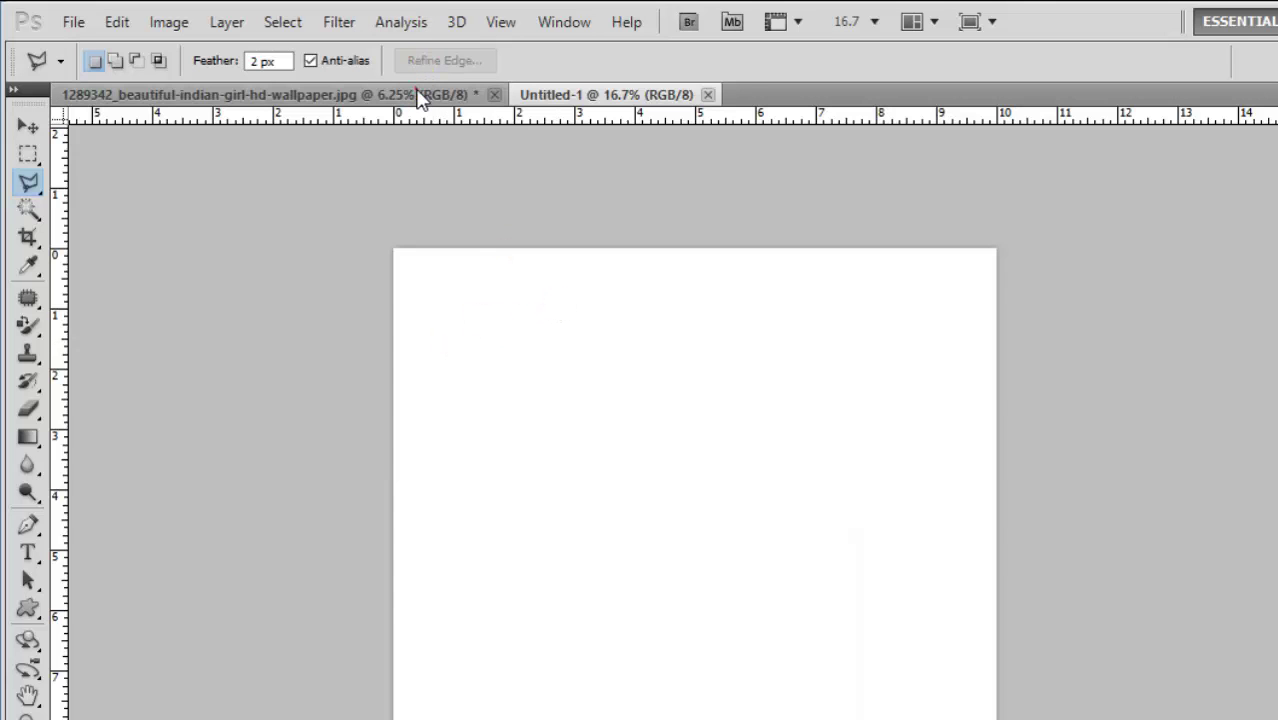
# - Drag a copy of the woman photo into Untitled-1 as a new layer and start a transform
pyautogui.click(420, 95)
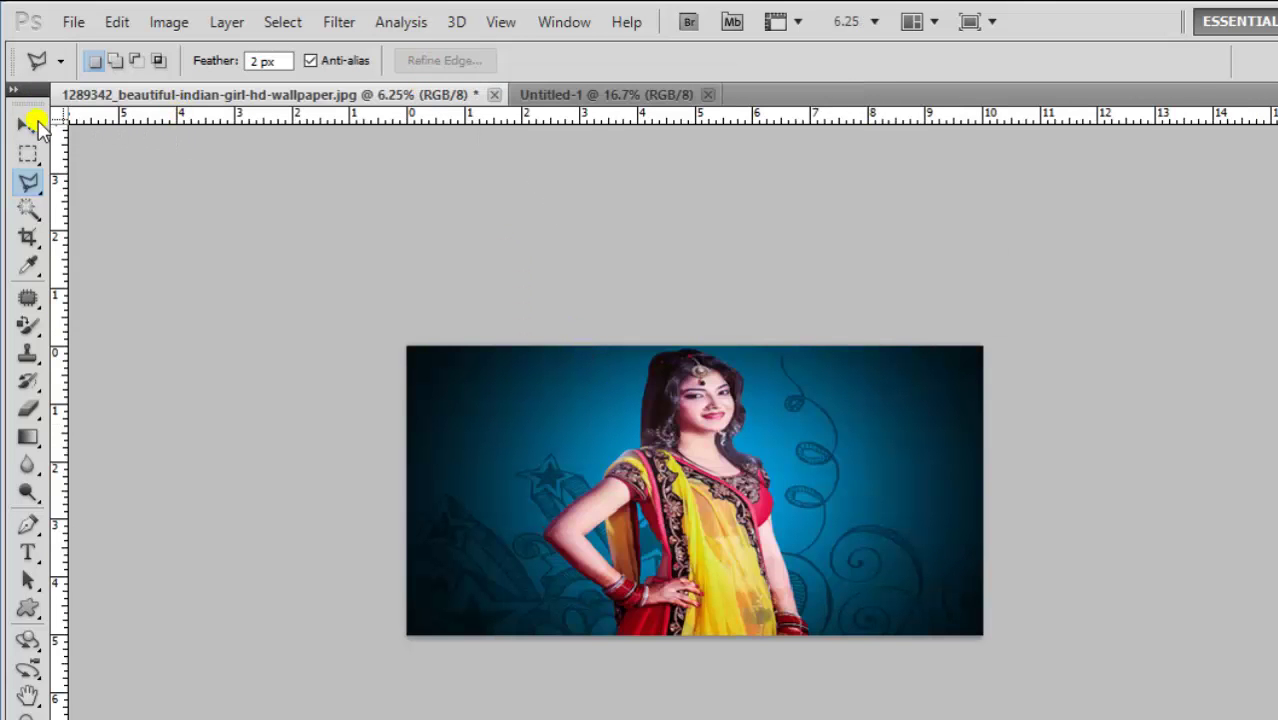
pyautogui.click(30, 124)
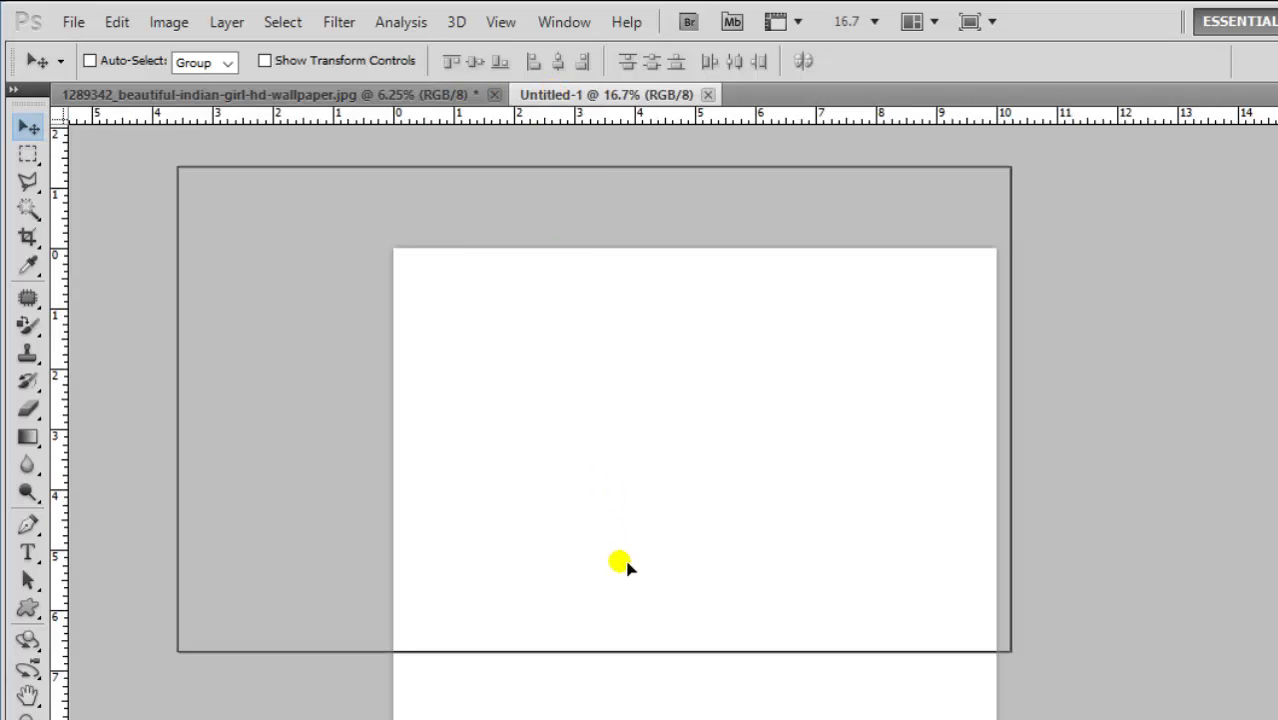
pyautogui.moveTo(560, 93)
pyautogui.mouseDown()
pyautogui.moveTo(625, 563)
pyautogui.moveTo(661, 443)
pyautogui.mouseUp()
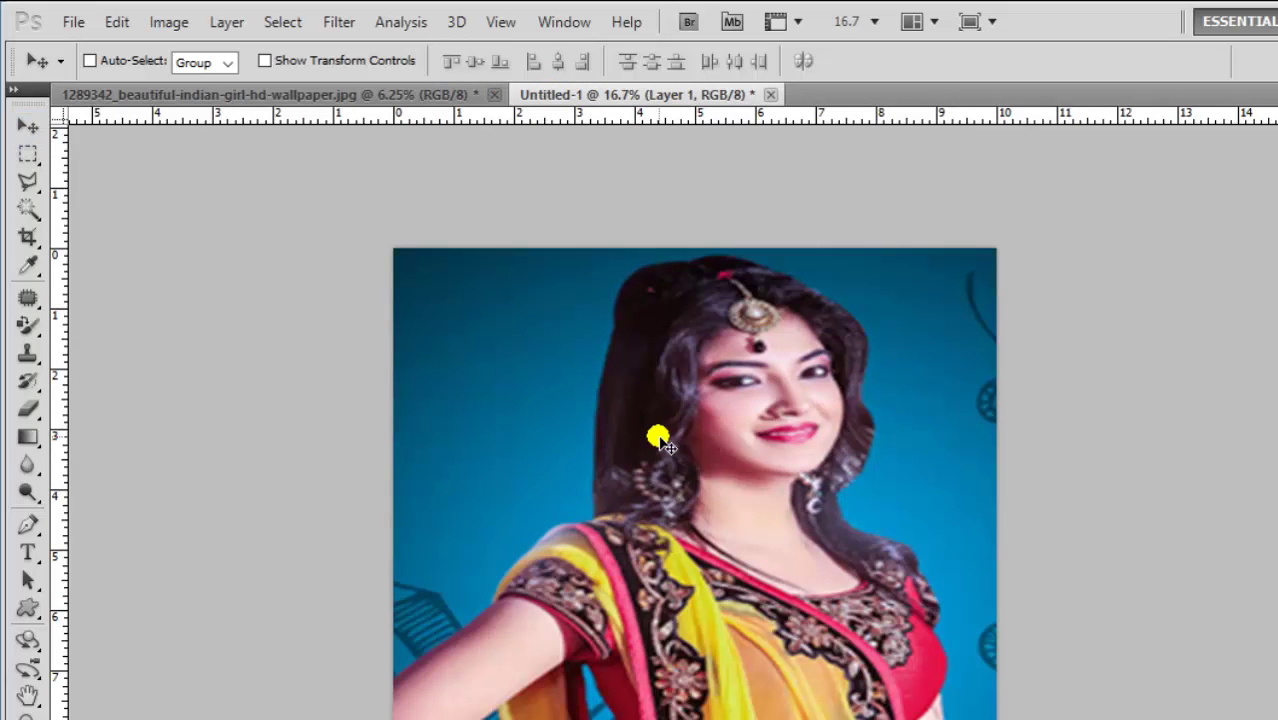
pyautogui.hotkey('ctrl', 't')
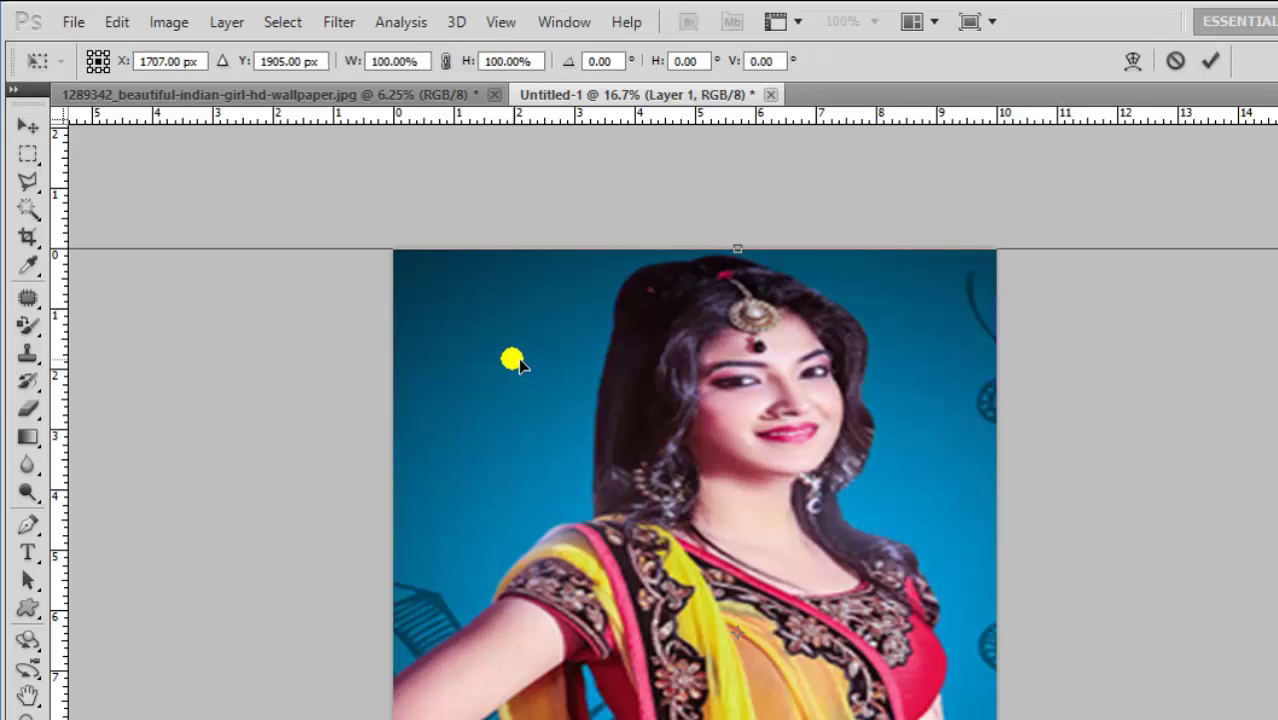
pyautogui.hotkey('ctrl', '-')
pyautogui.hotkey('ctrl', '-')
pyautogui.hotkey('ctrl', '-')
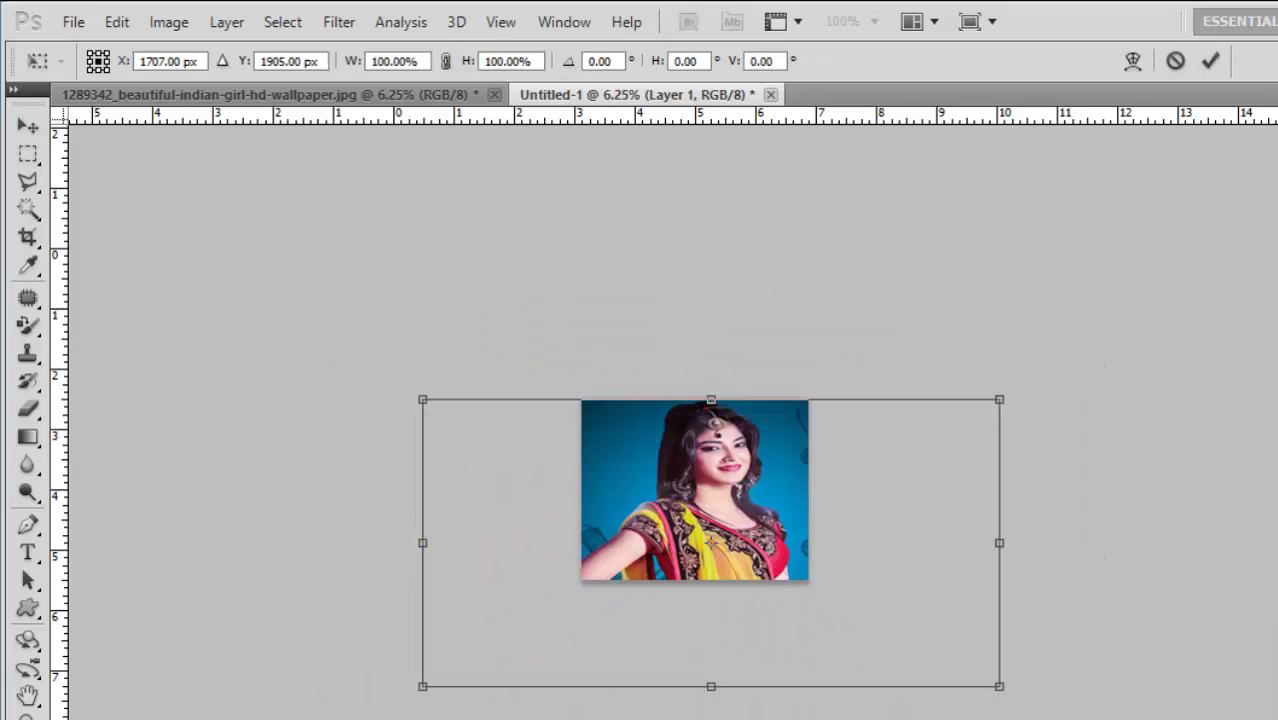
# - Shrink the photo layer to a smaller width and height and apply the transform
pyautogui.moveTo(422, 687)
pyautogui.mouseDown()
pyautogui.moveTo(502, 541)
pyautogui.moveTo(736, 497)
pyautogui.mouseUp()
pyautogui.moveTo(1010, 446)
pyautogui.mouseDown()
pyautogui.moveTo(889, 470)
pyautogui.moveTo(812, 462)
pyautogui.moveTo(813, 478)
pyautogui.mouseUp()
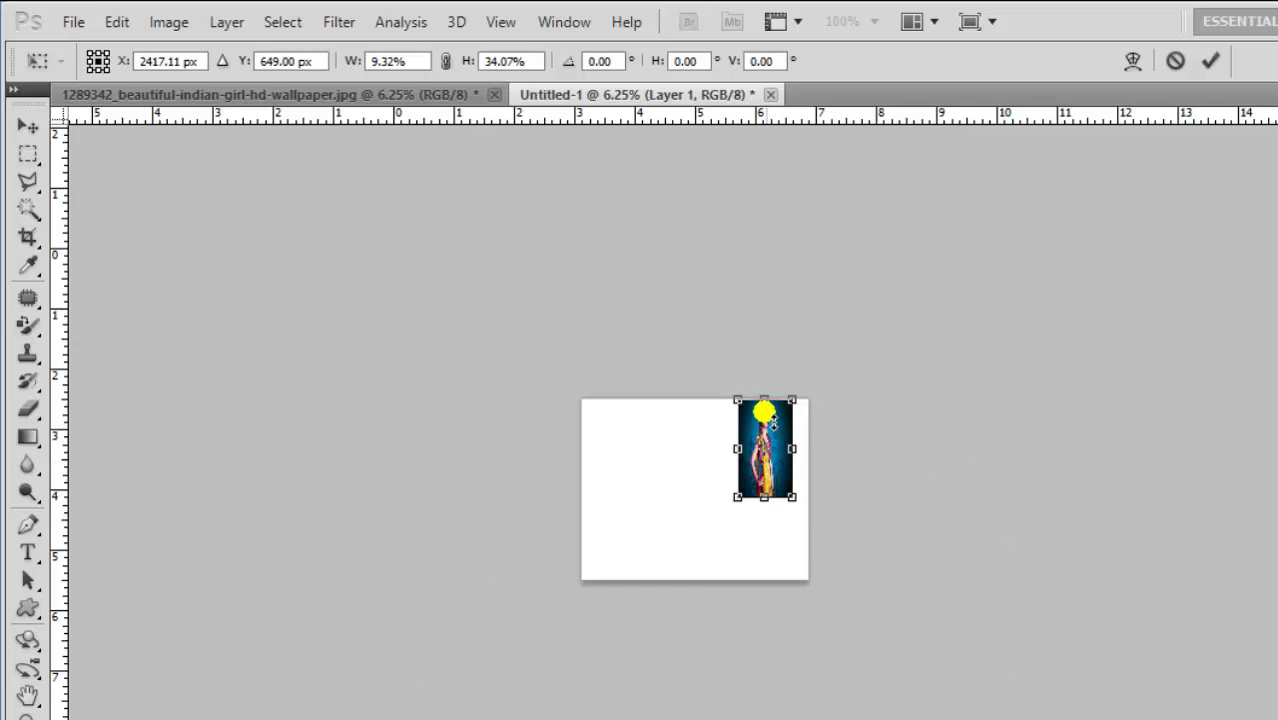
pyautogui.moveTo(764, 399)
pyautogui.mouseDown()
pyautogui.moveTo(764, 710)
pyautogui.moveTo(764, 411)
pyautogui.mouseUp()
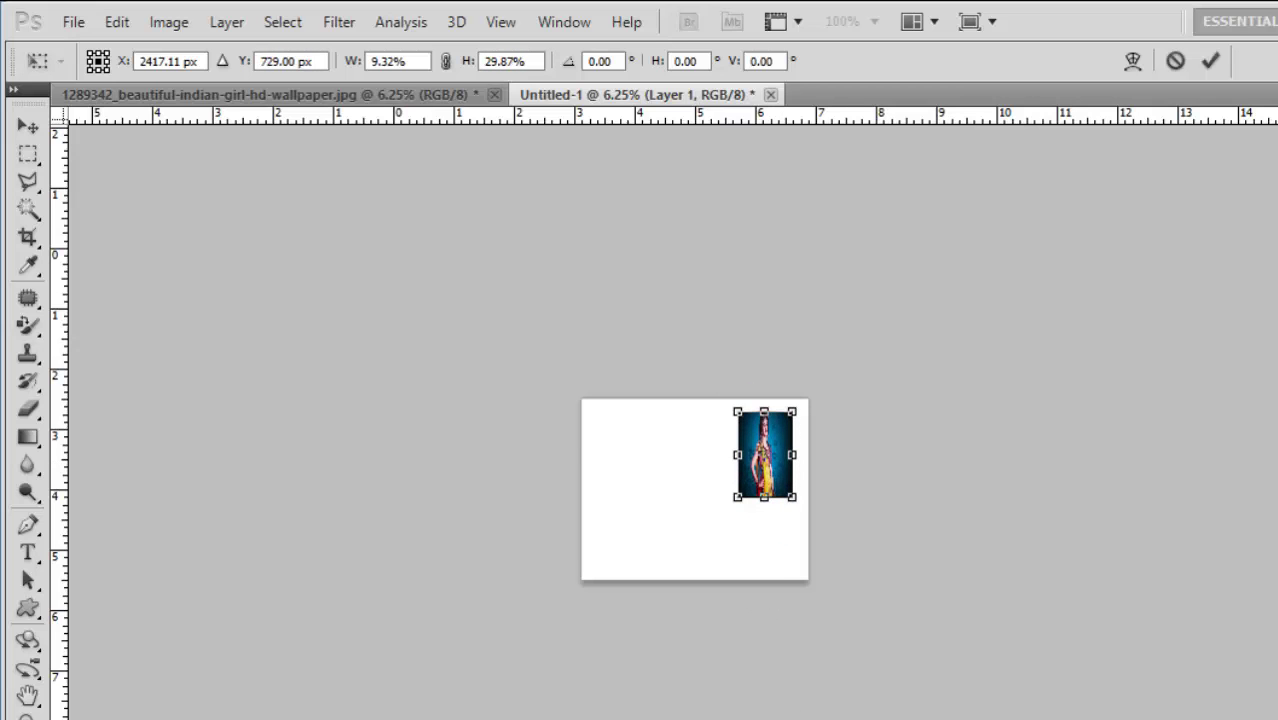
pyautogui.hotkey('ctrl', '+')
pyautogui.hotkey('ctrl', '+')
pyautogui.hotkey('ctrl', '+')
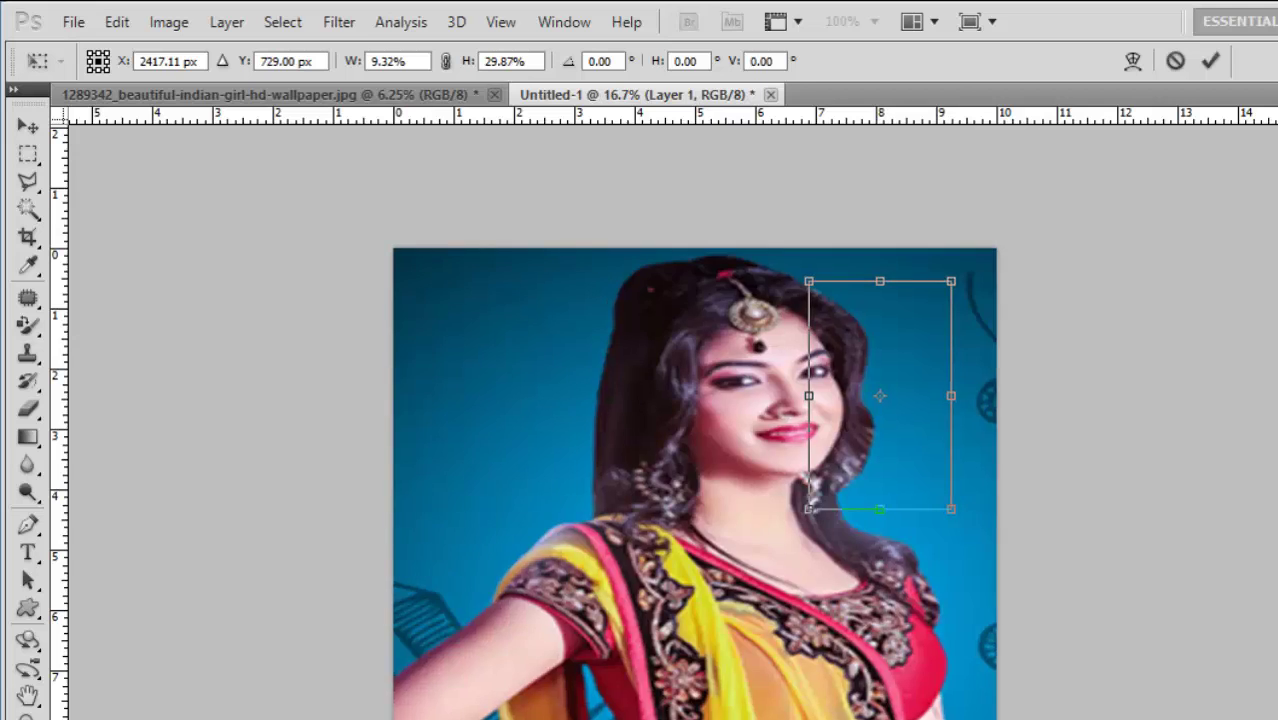
pyautogui.hotkey('ctrl', '+')
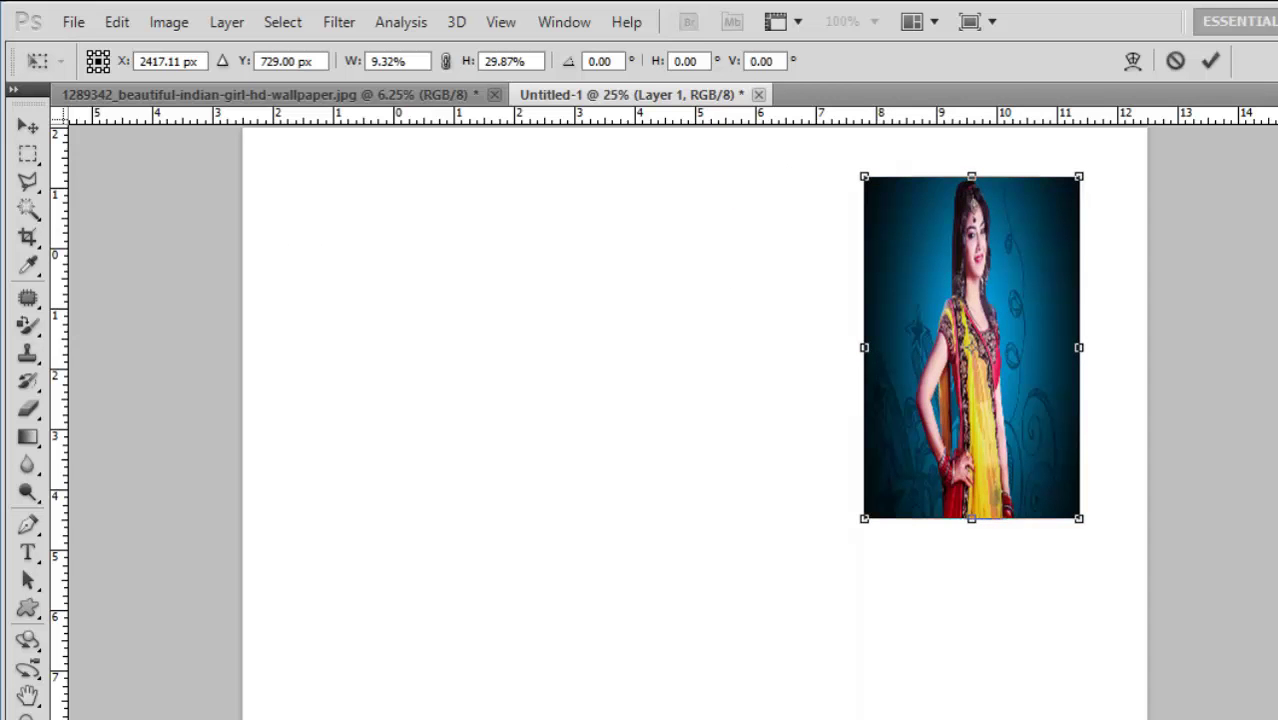
pyautogui.moveTo(972, 520); pyautogui.dragTo(975, 448)
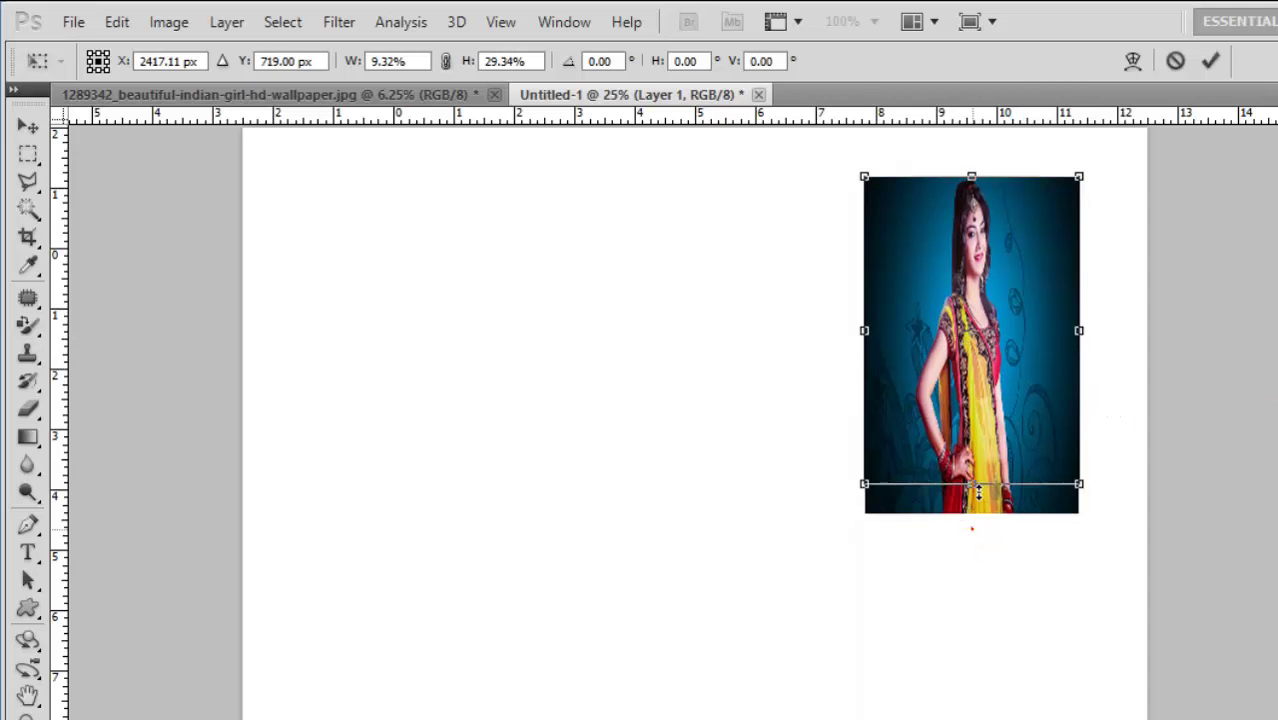
pyautogui.moveTo(955, 335); pyautogui.dragTo(462, 313)
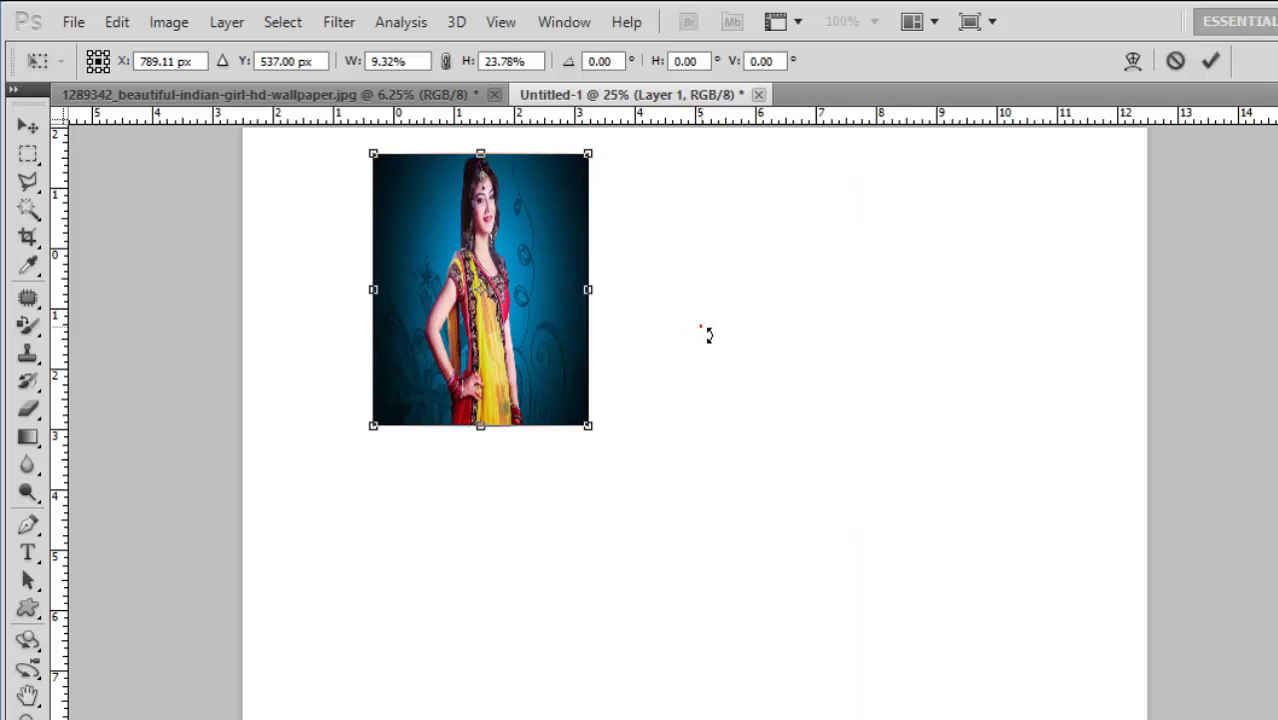
pyautogui.press('Return')
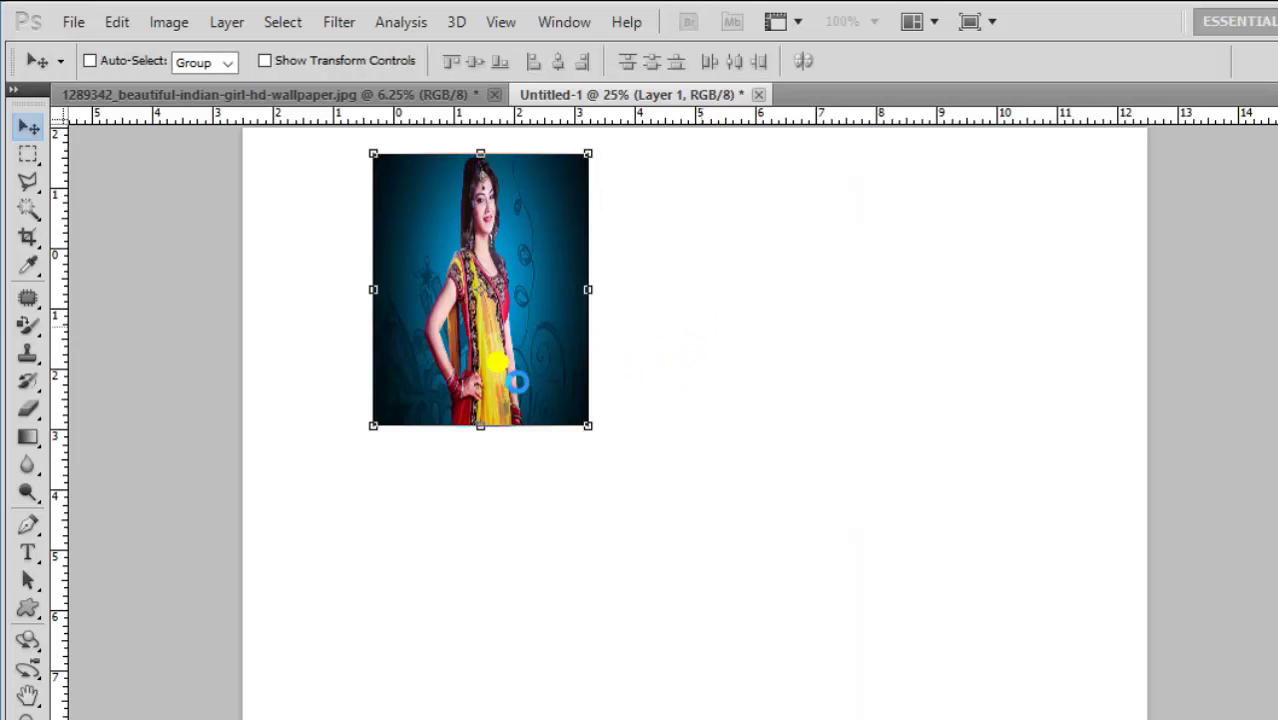
# - Move the resized photo to the canvas centre and view the whole page
pyautogui.moveTo(537, 302); pyautogui.dragTo(748, 460)
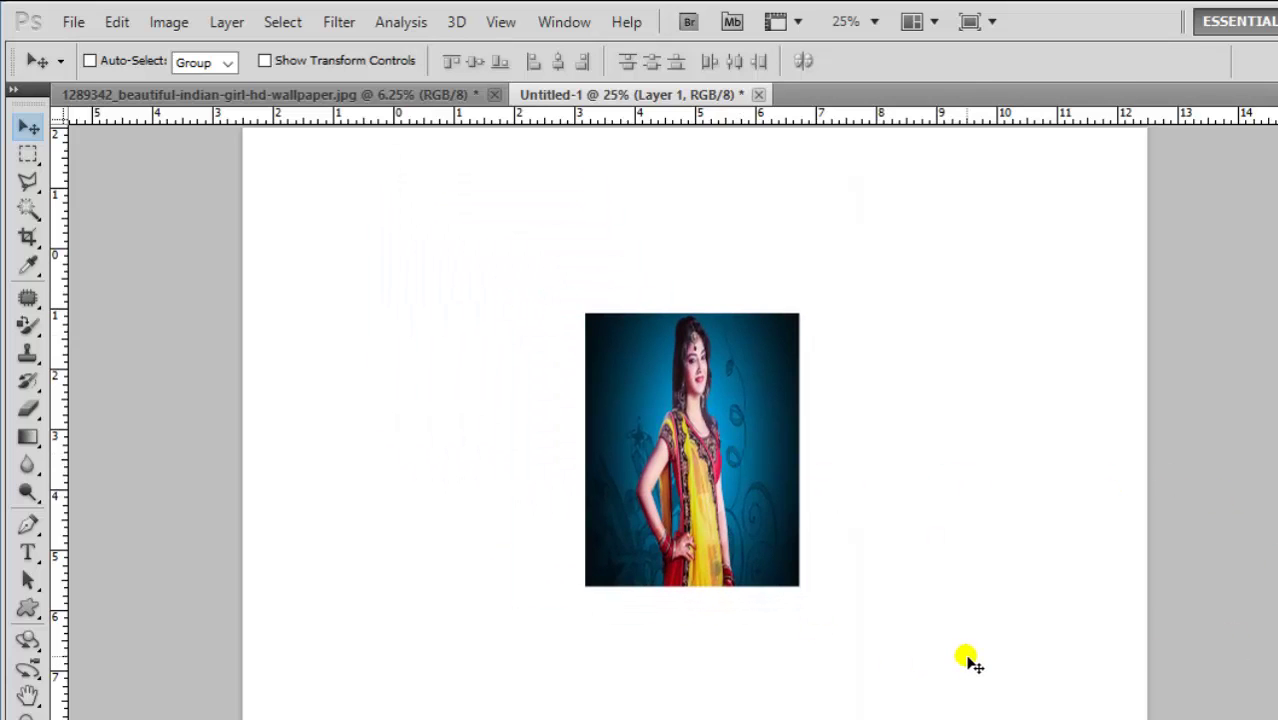
pyautogui.hotkey('ctrl', '-')
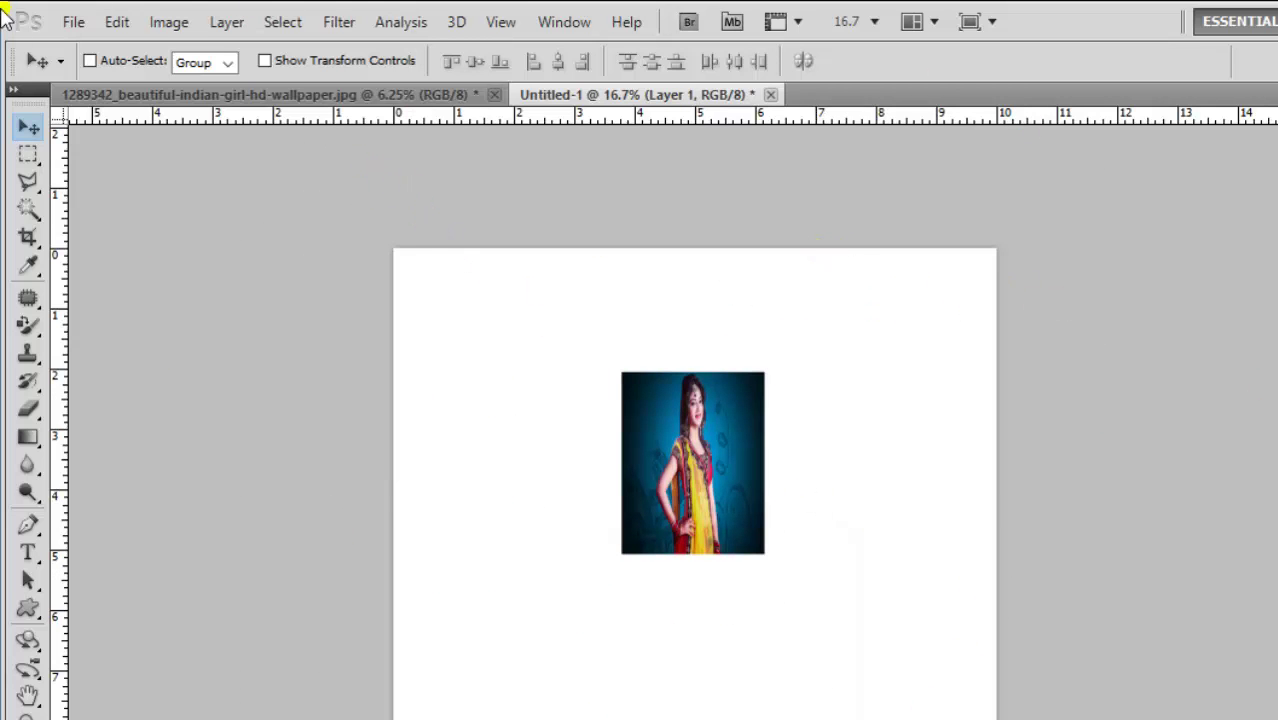
pyautogui.click(180, 21)
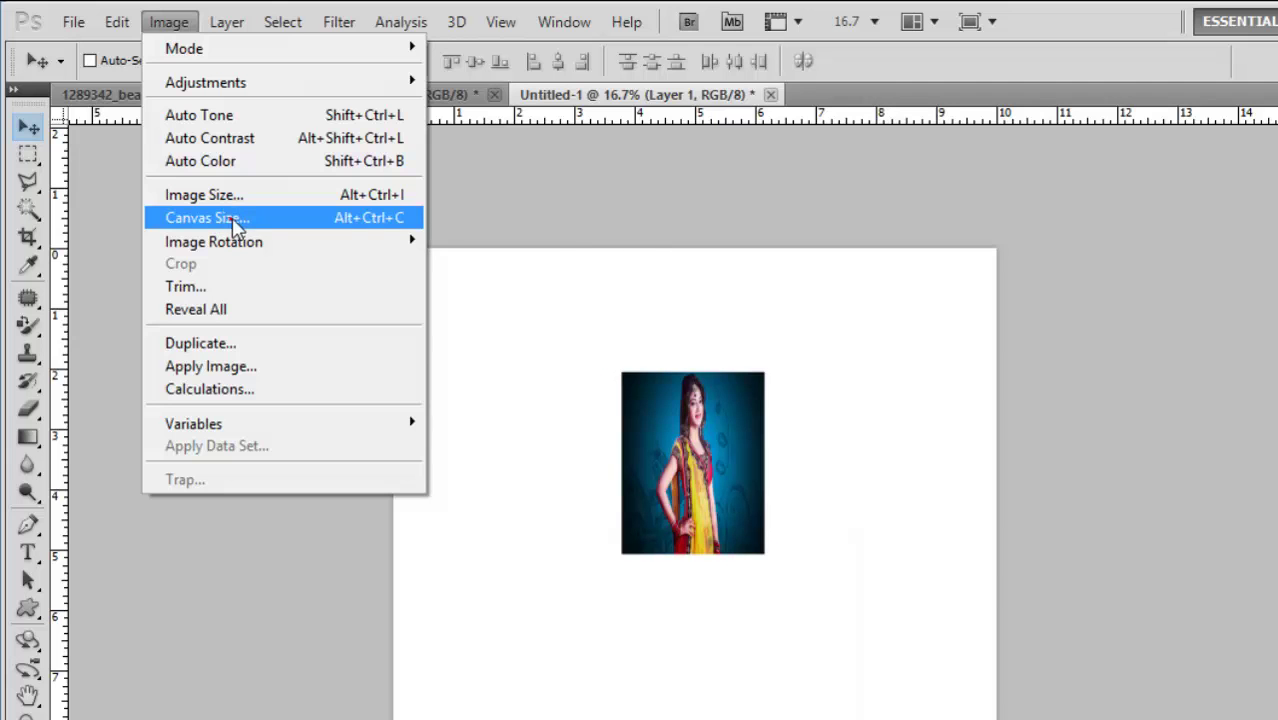
# - Set the Untitled-1 canvas width to 25 inches in Canvas Size
pyautogui.click(237, 220)
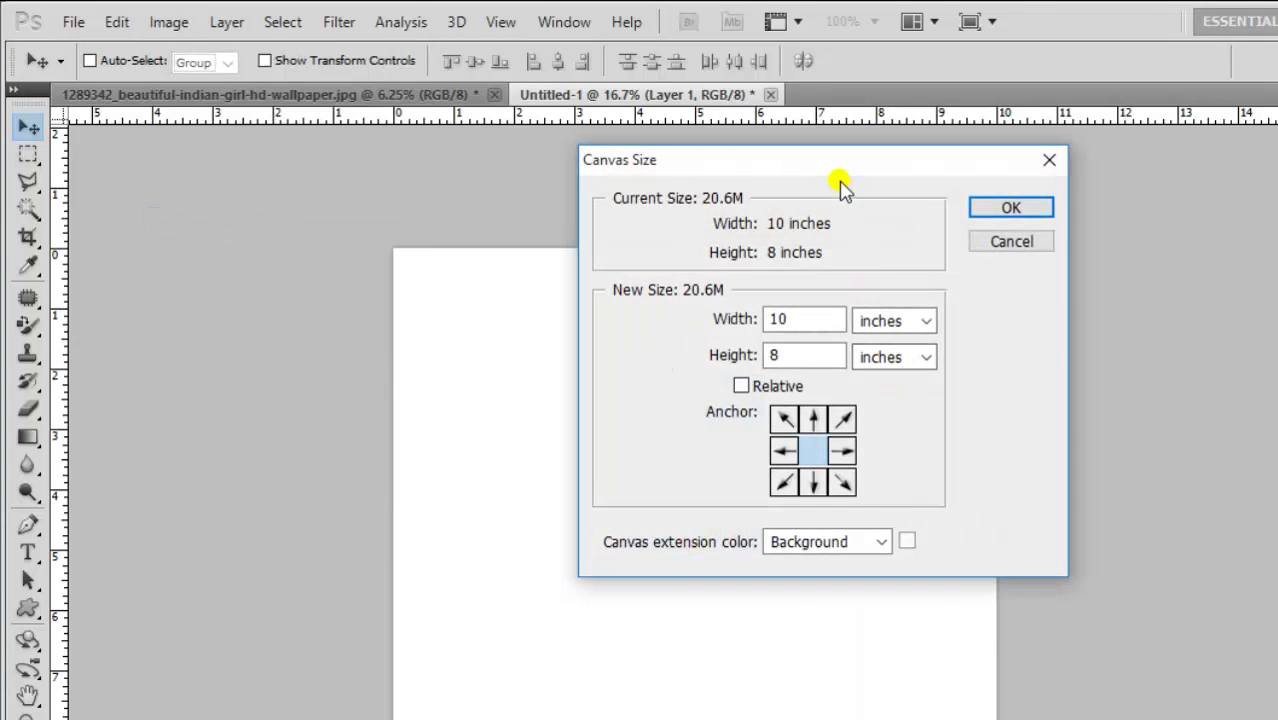
pyautogui.moveTo(841, 168)
pyautogui.mouseDown()
pyautogui.moveTo(915, 219)
pyautogui.moveTo(1033, 217)
pyautogui.mouseUp()
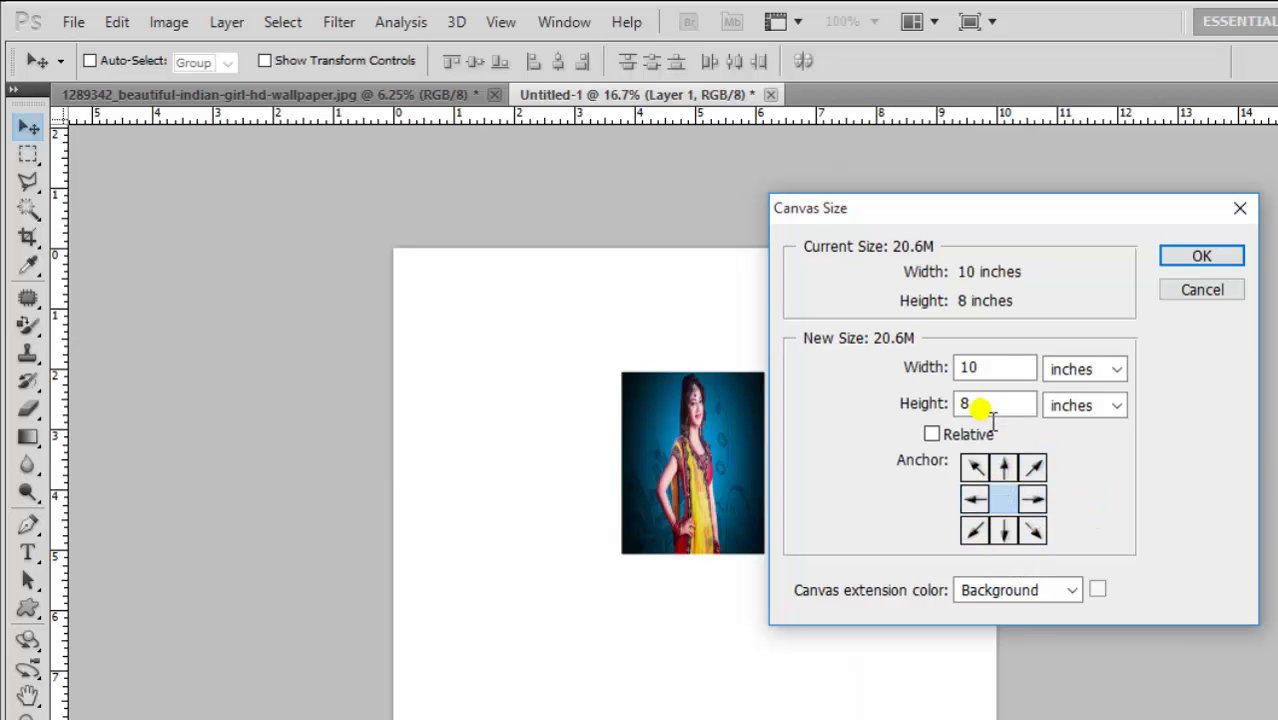
pyautogui.moveTo(993, 367); pyautogui.dragTo(955, 370)
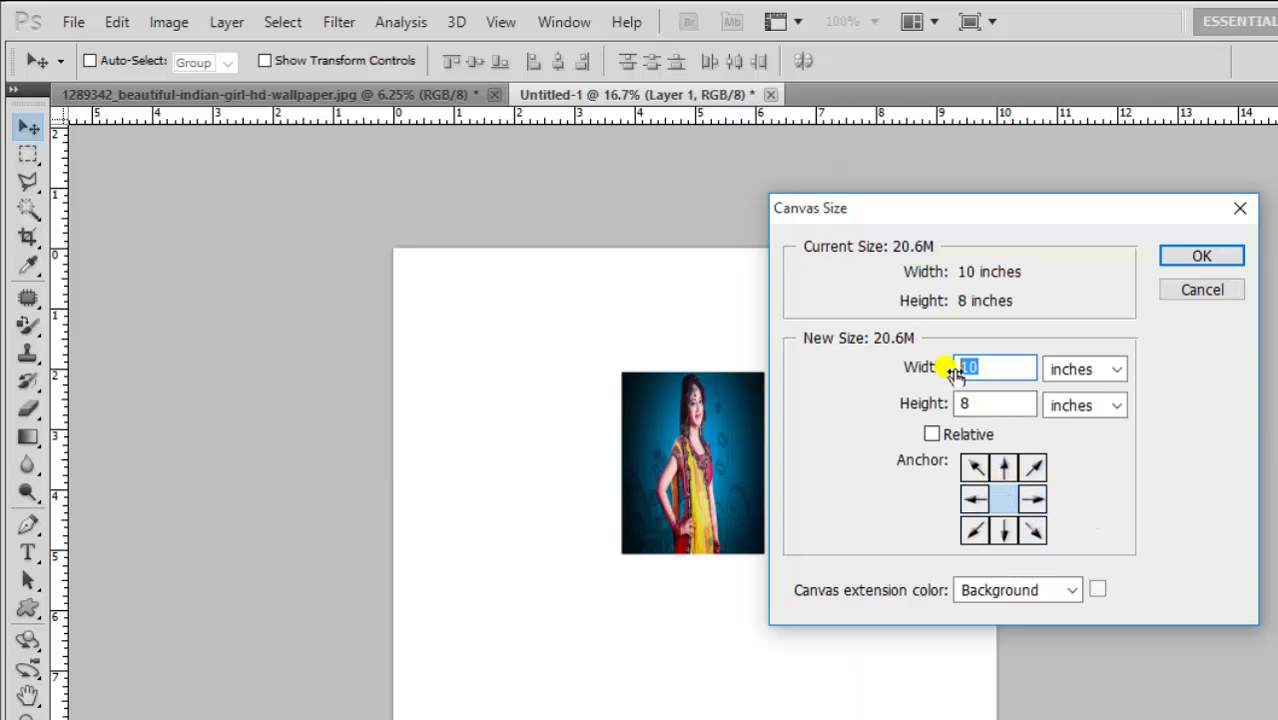
pyautogui.write('25')
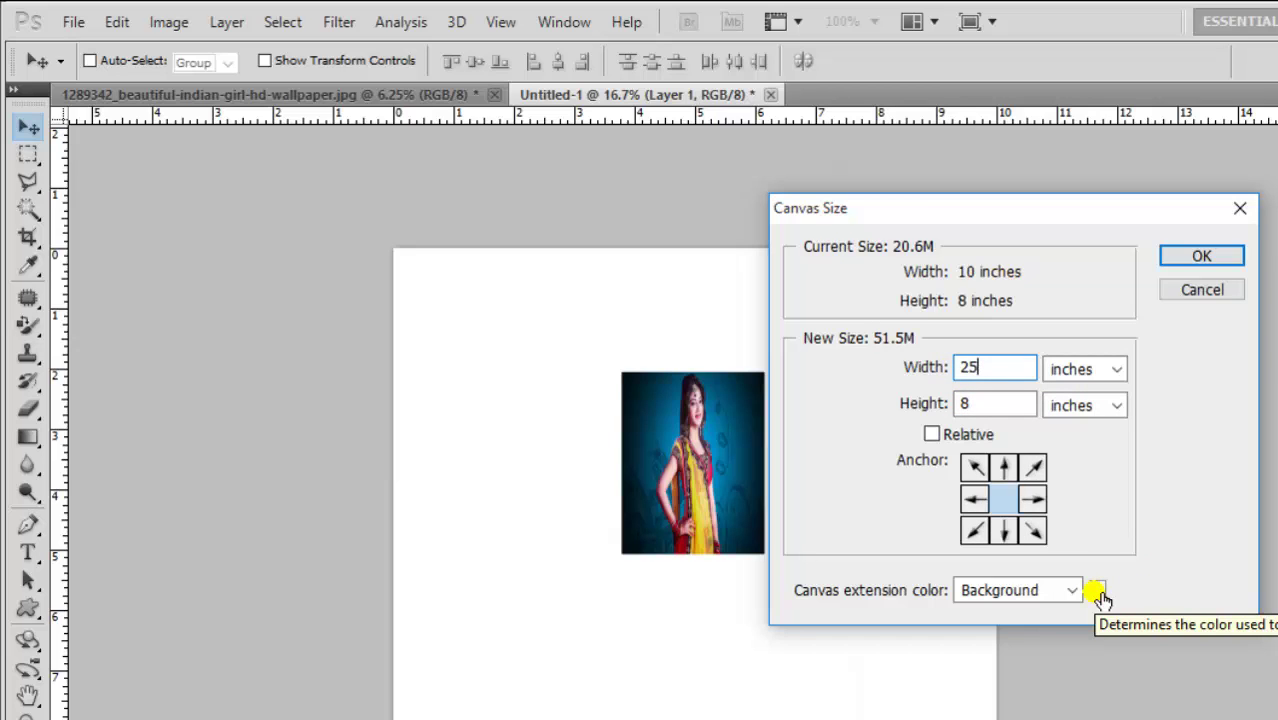
pyautogui.click(1190, 257)
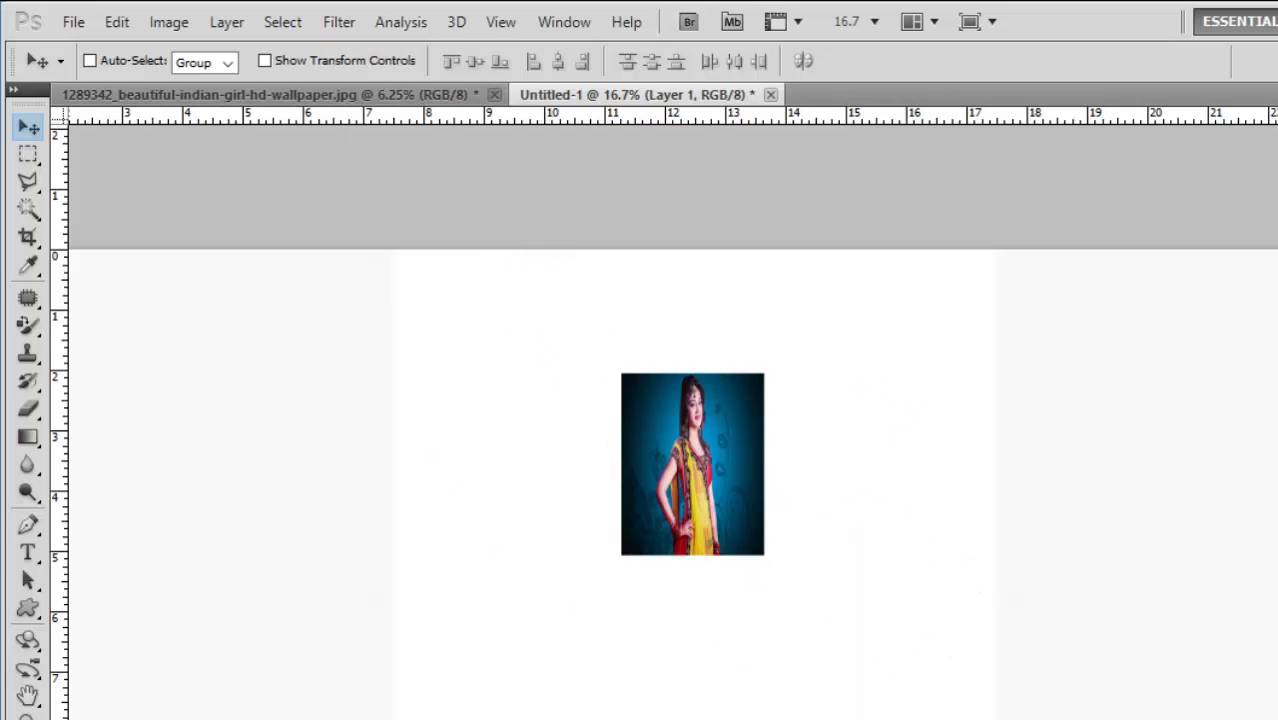
# - Reduce the canvas width to 7 inches, accepting the clipping warning
pyautogui.hotkey('ctrl', 'alt', 'c')
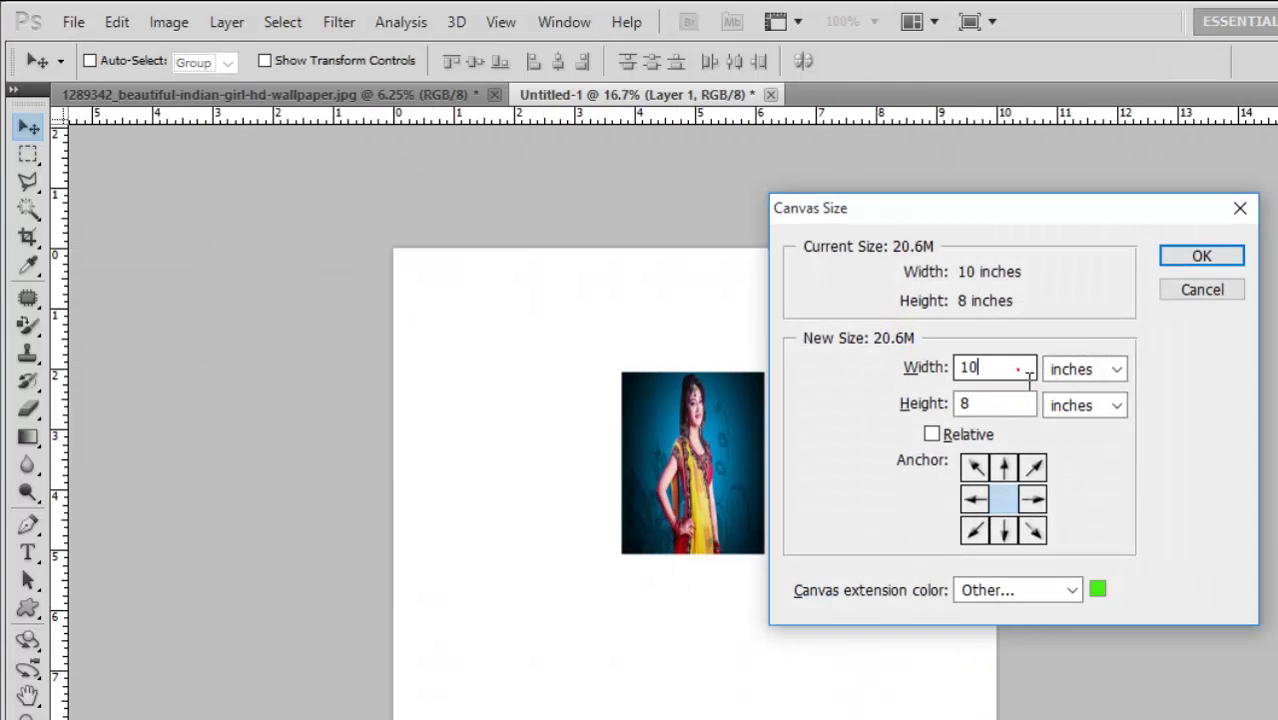
pyautogui.doubleClick(1016, 367)
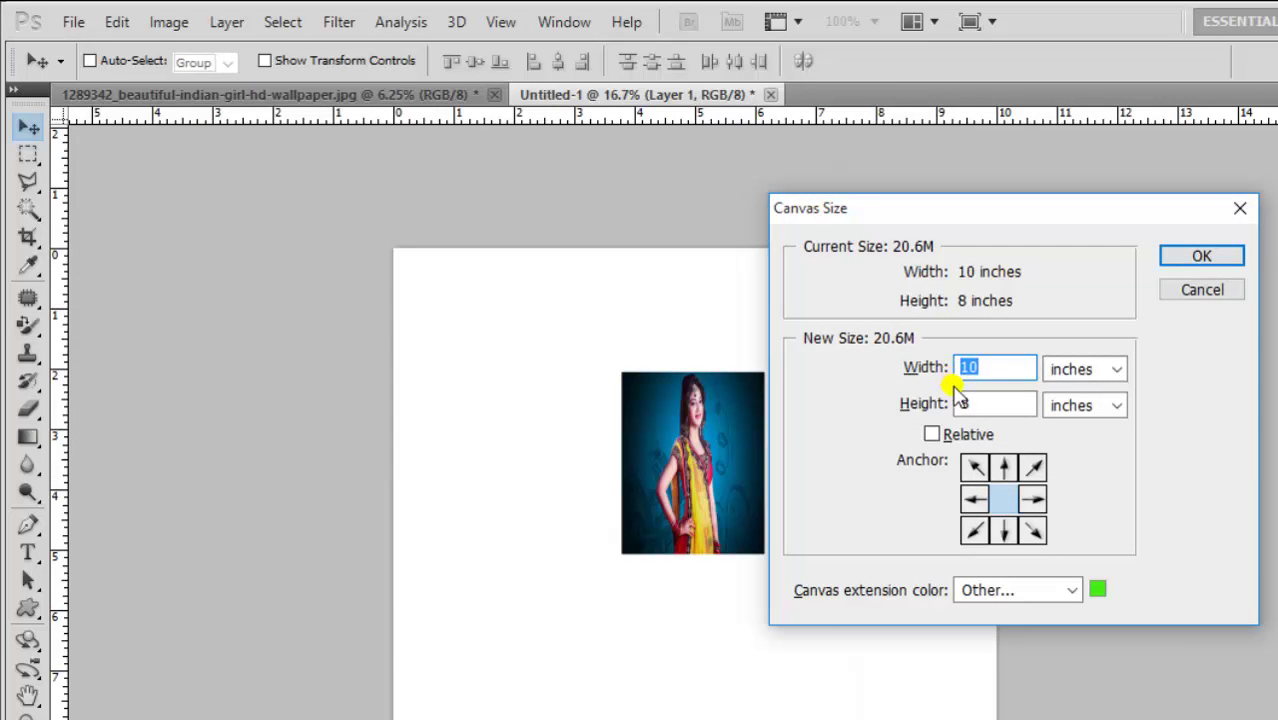
pyautogui.write('7')
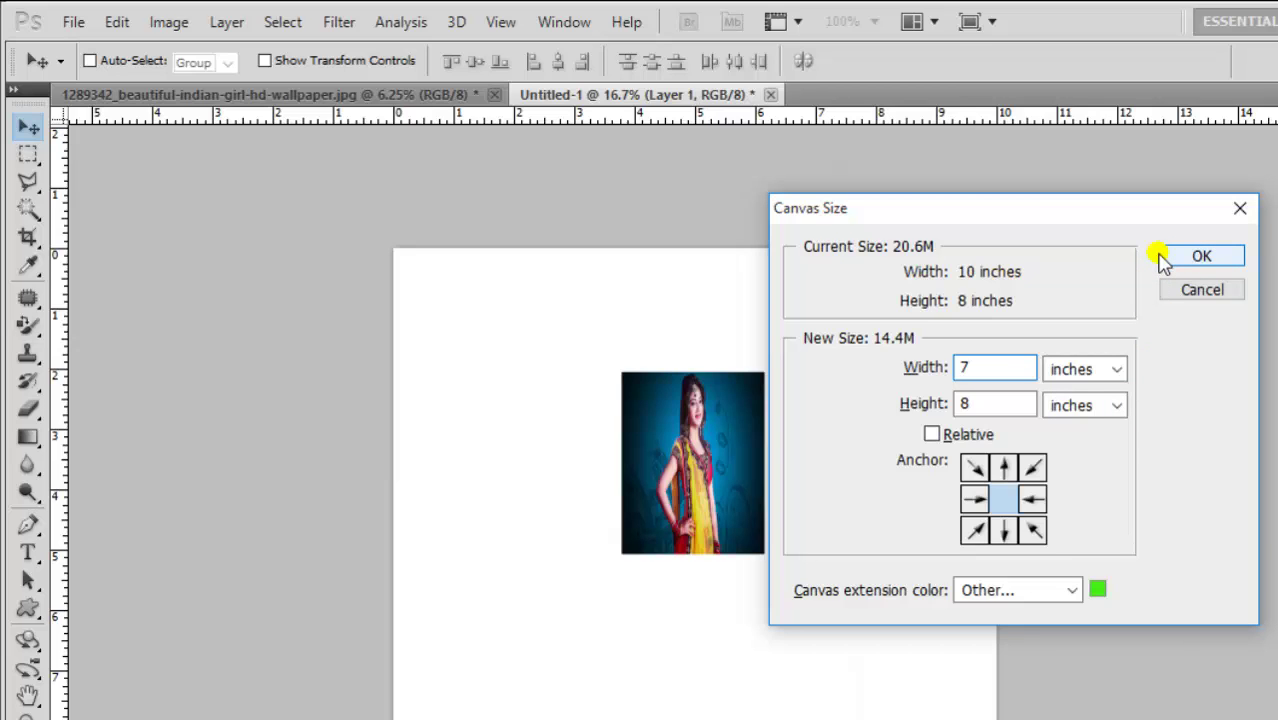
pyautogui.click(1170, 262)
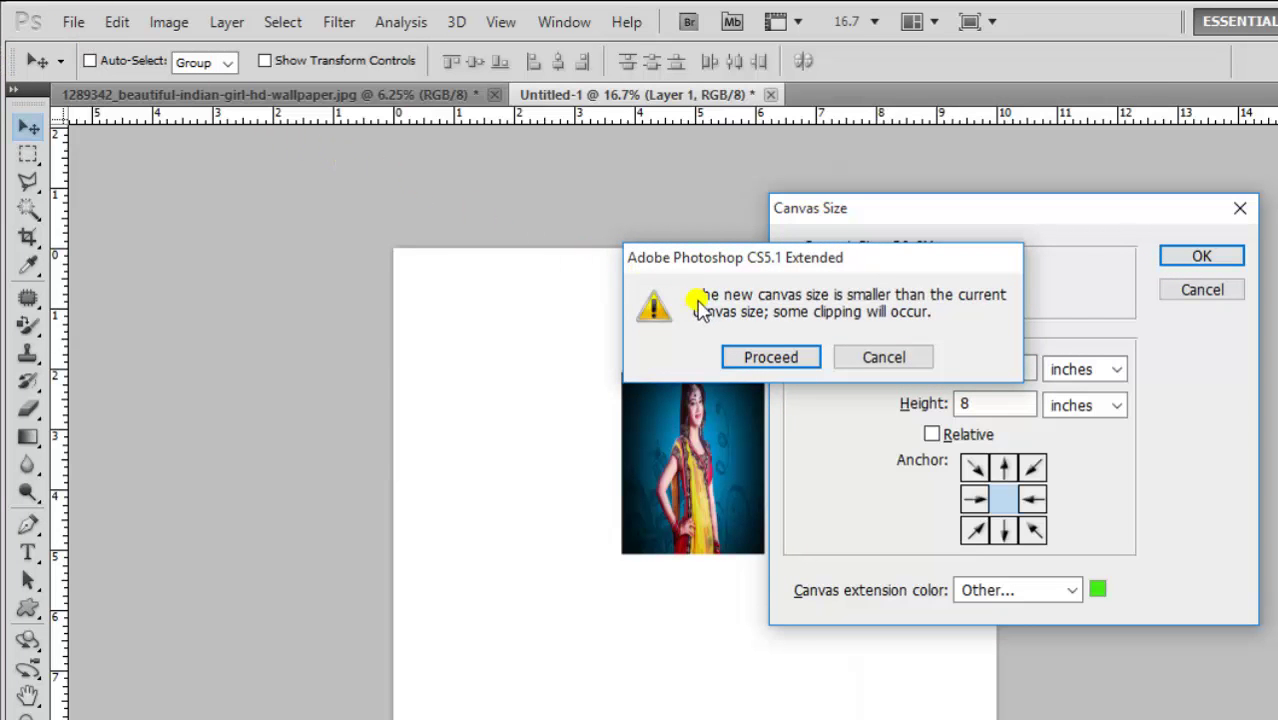
pyautogui.click(771, 358)
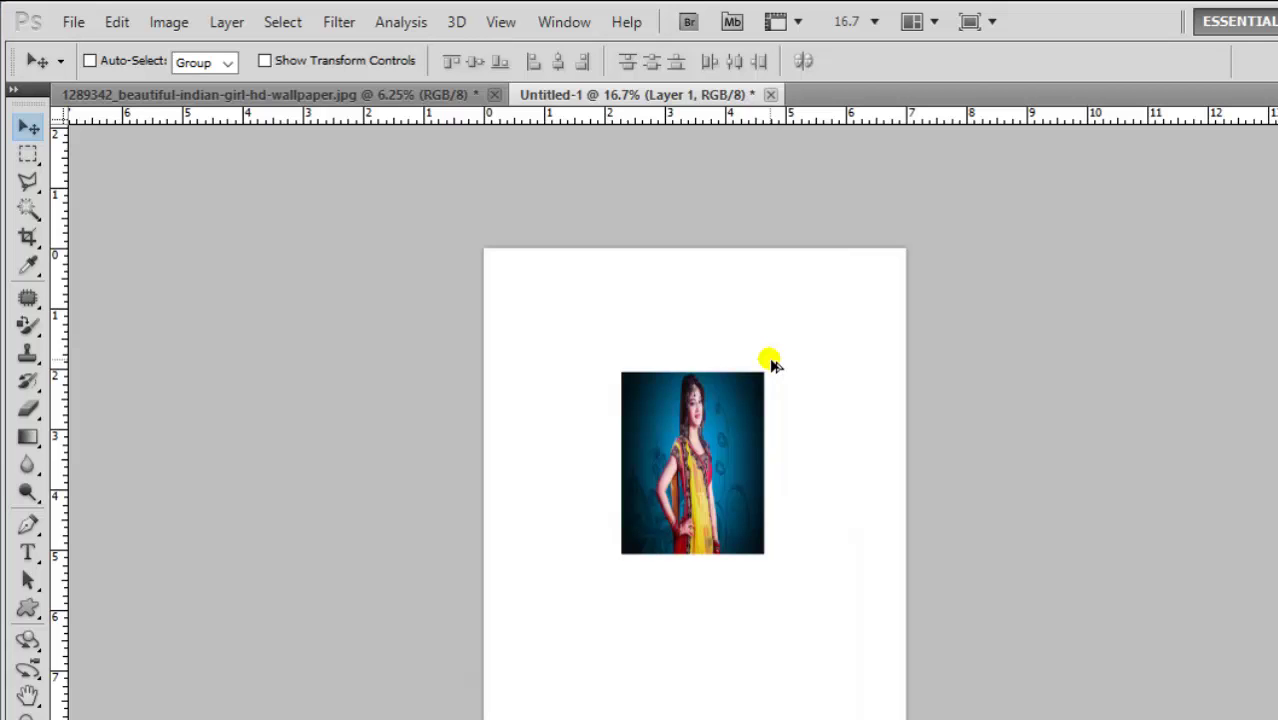
# - Set the canvas width to 10 inches, adding green side strips
pyautogui.hotkey('ctrl', 'alt', 'c')
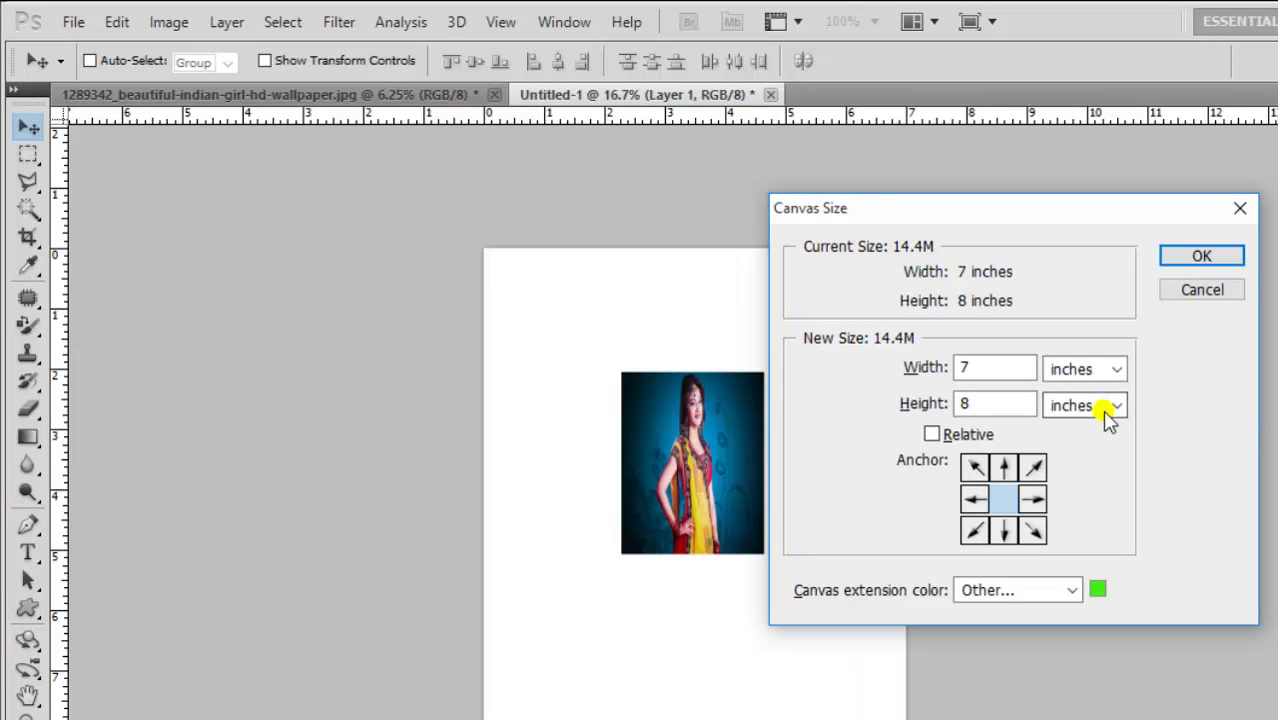
pyautogui.click(945, 372)
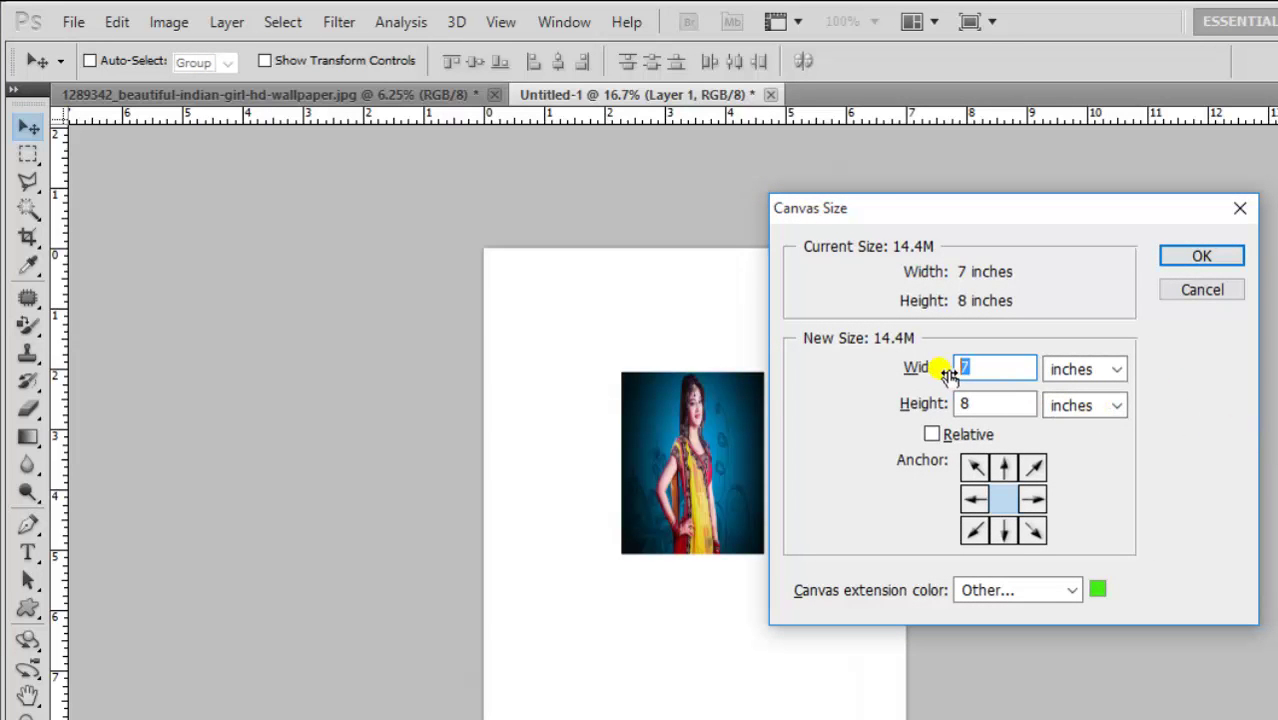
pyautogui.write('10')
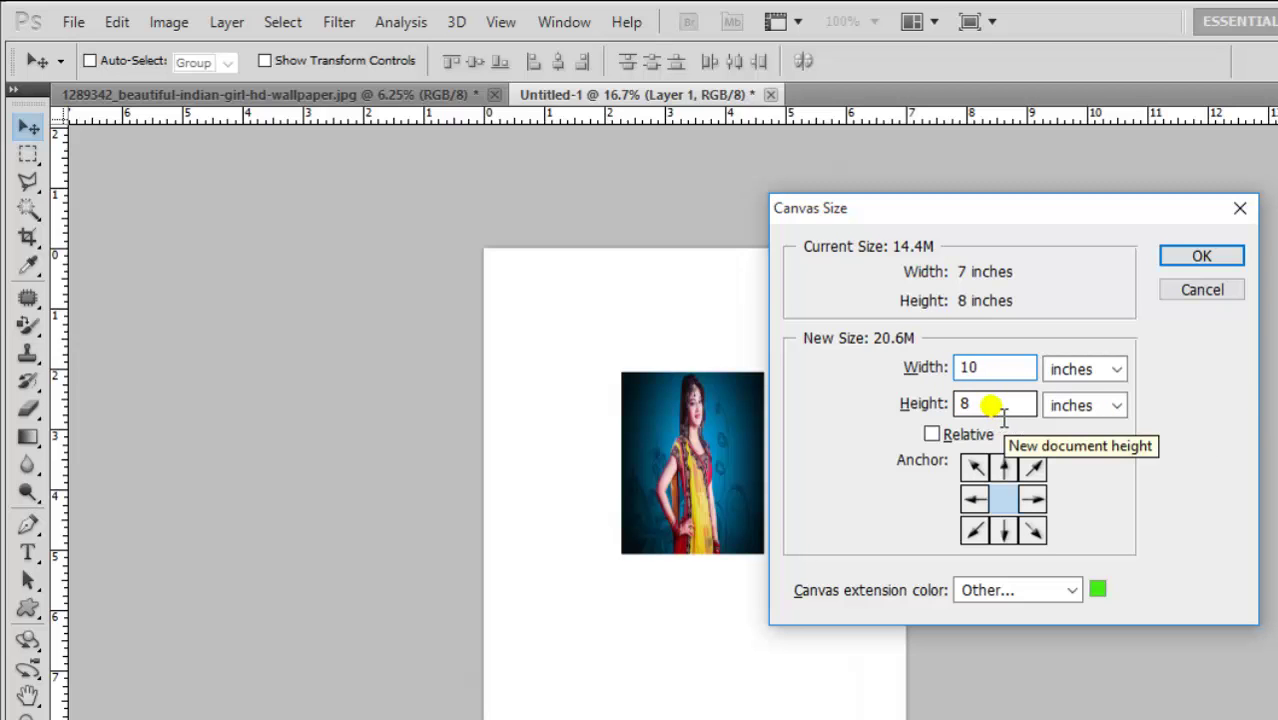
pyautogui.click(1201, 260)
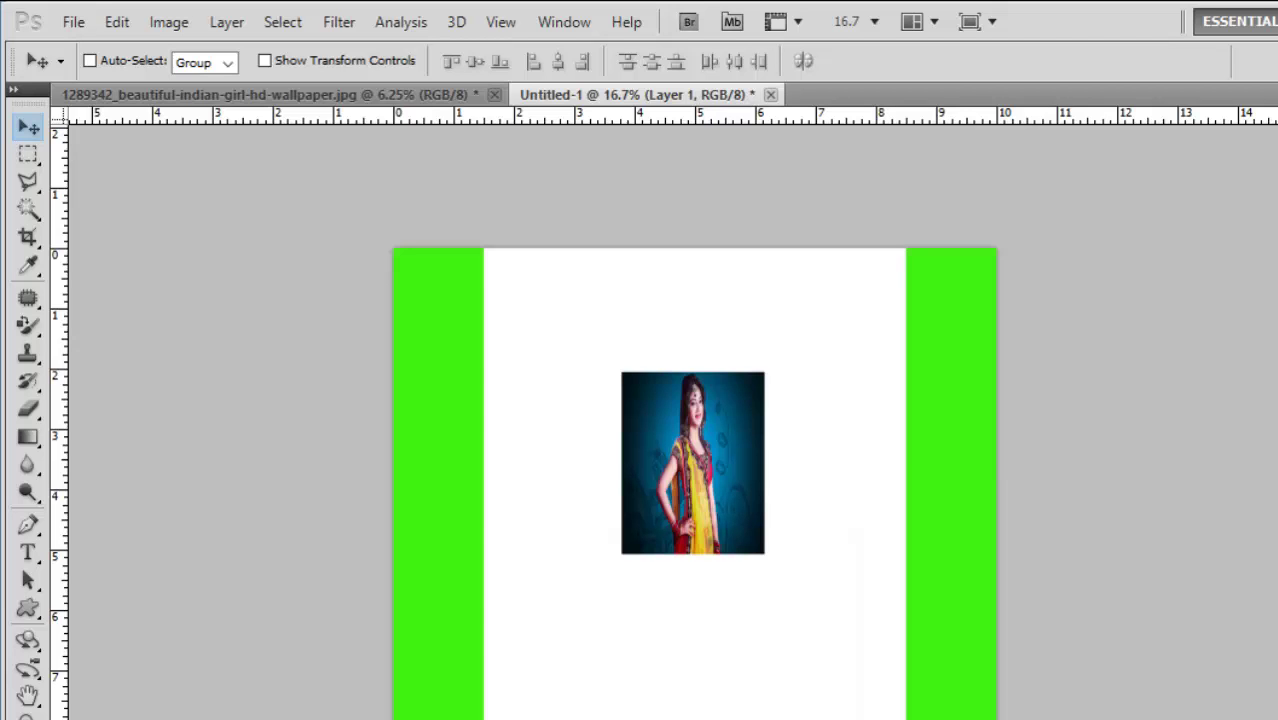
# - Reopen Canvas Size, tick Relative, and start editing the width amount
pyautogui.hotkey('ctrl', 'alt', 'c')
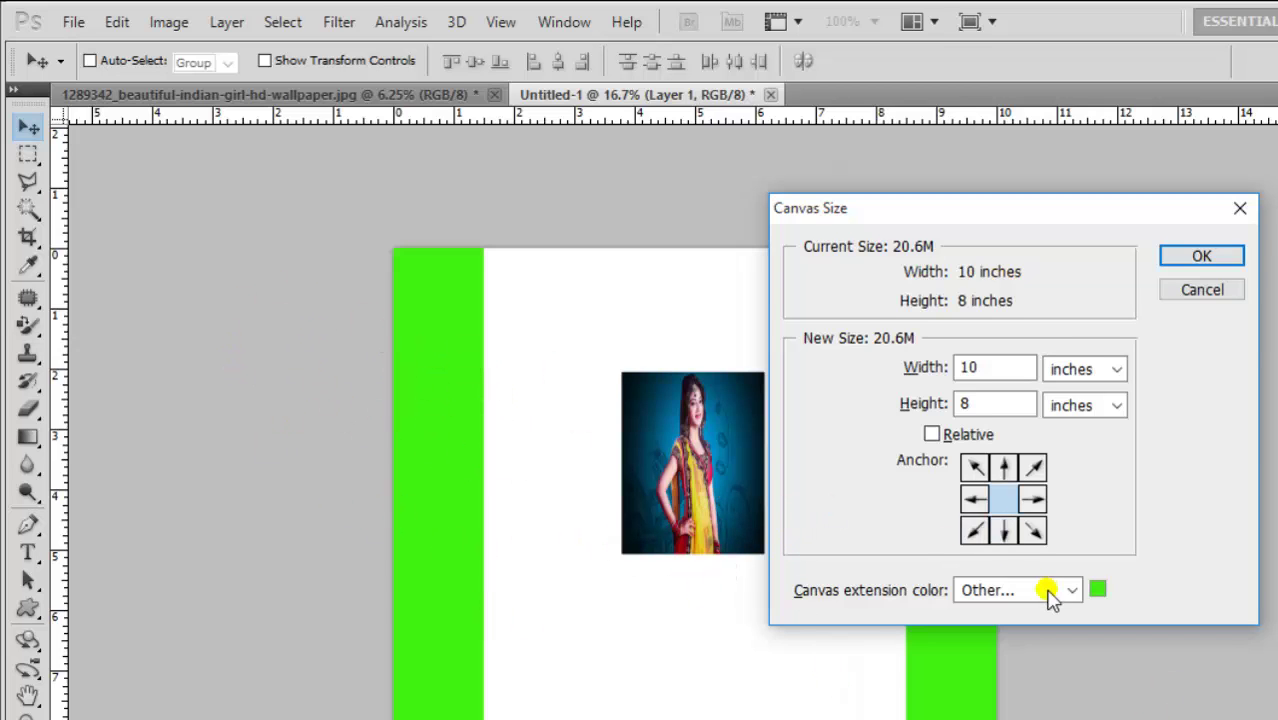
pyautogui.click(931, 436)
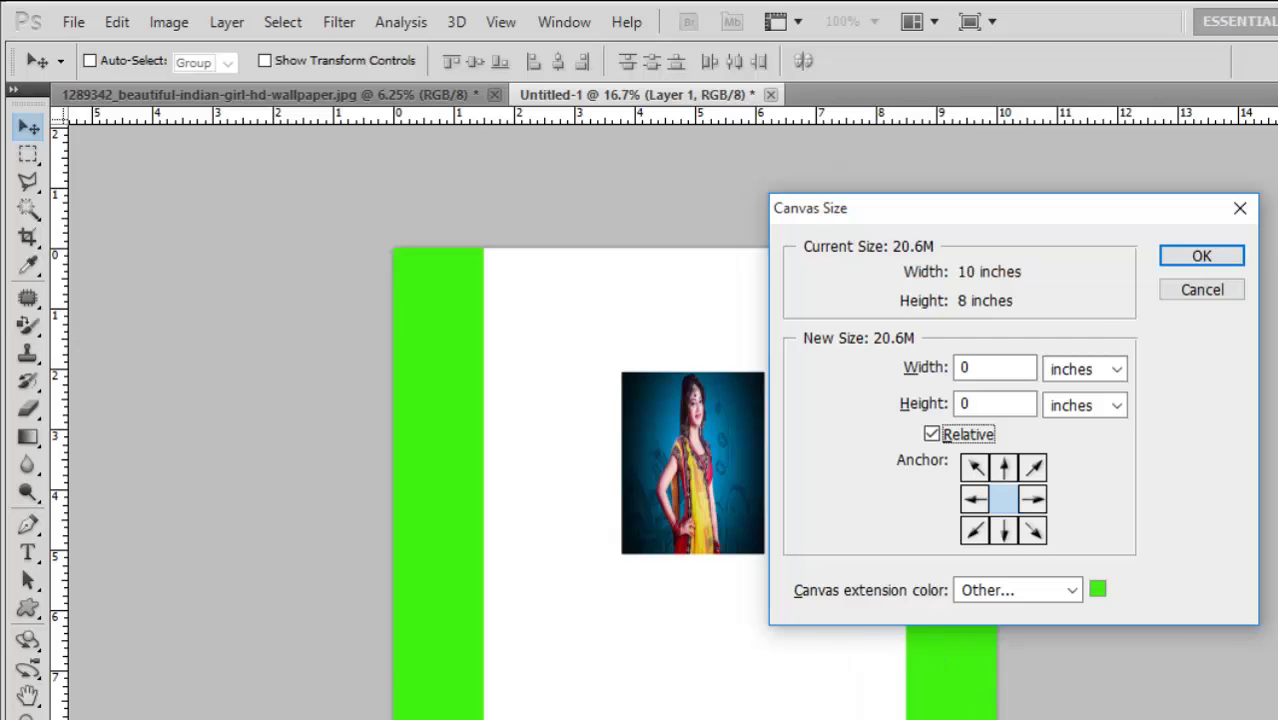
pyautogui.click(1010, 369)
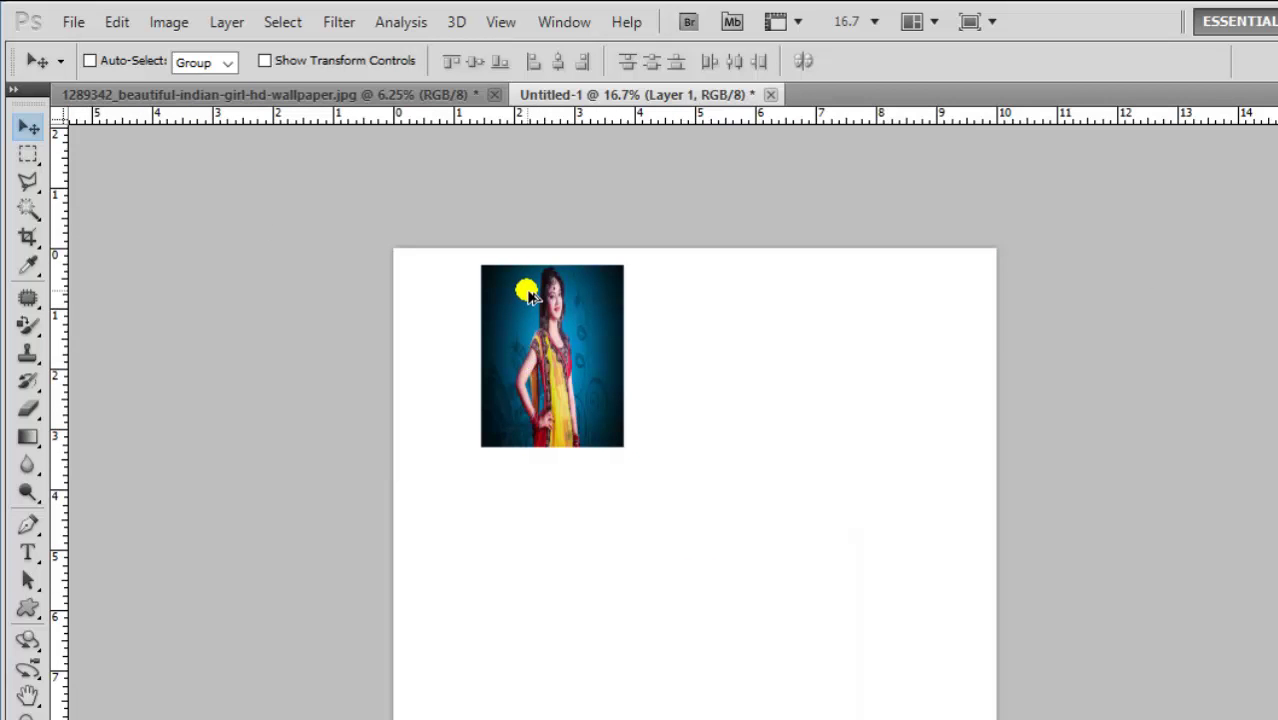
# - Alt-drag three copies of the photo to the right, below and lower-left, then position them
pyautogui.moveTo(537, 330)
pyautogui.mouseDown()
pyautogui.moveTo(700, 358)
pyautogui.moveTo(698, 337)
pyautogui.mouseUp()
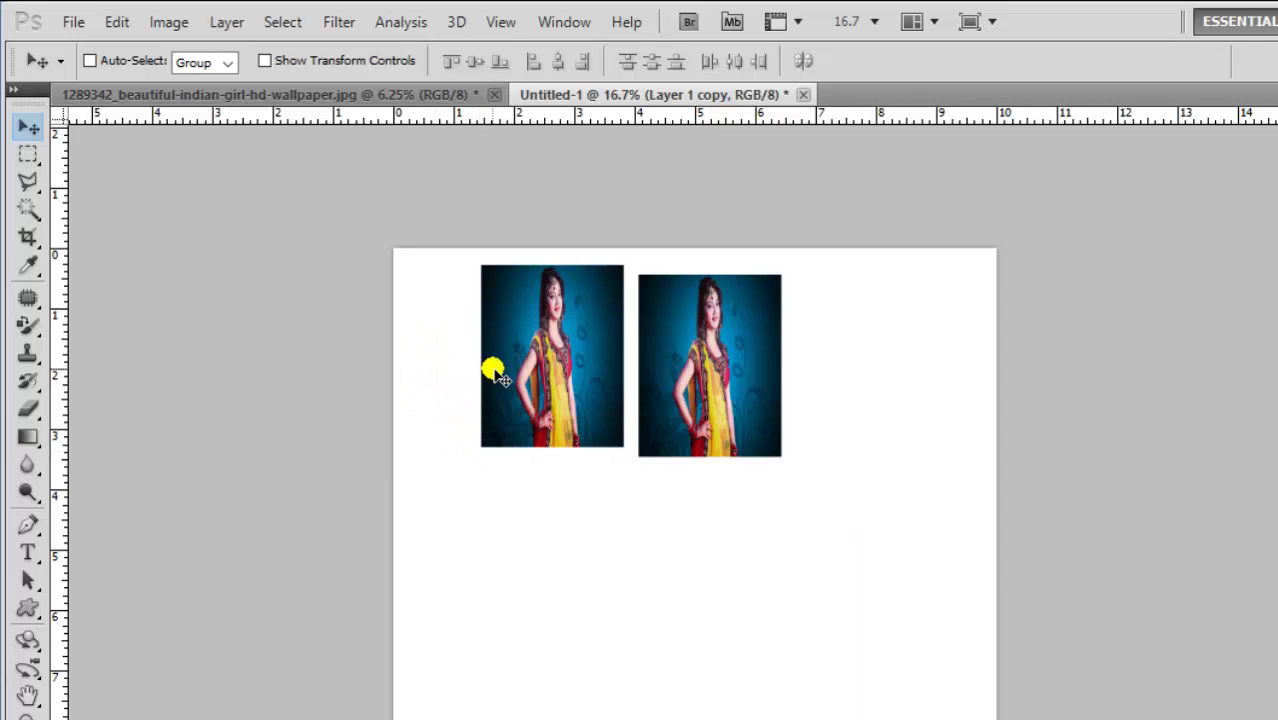
pyautogui.moveTo(511, 370); pyautogui.dragTo(552, 520)
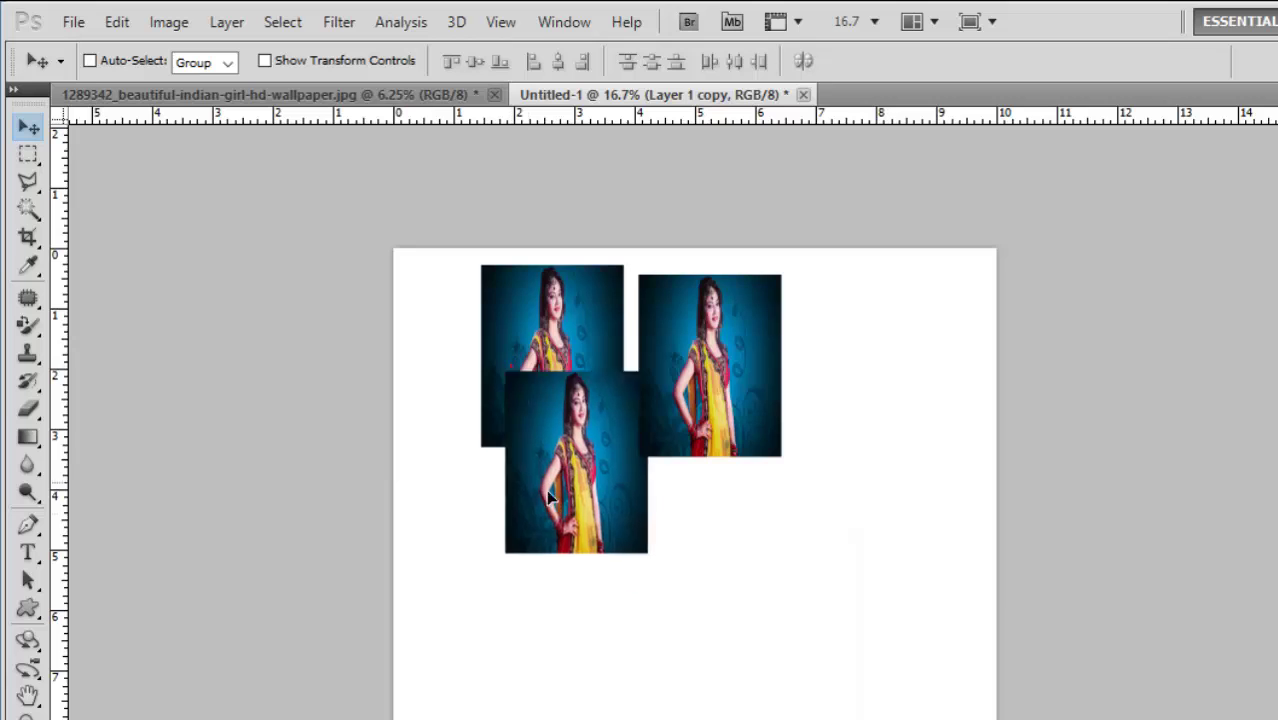
pyautogui.moveTo(512, 381); pyautogui.dragTo(485, 530)
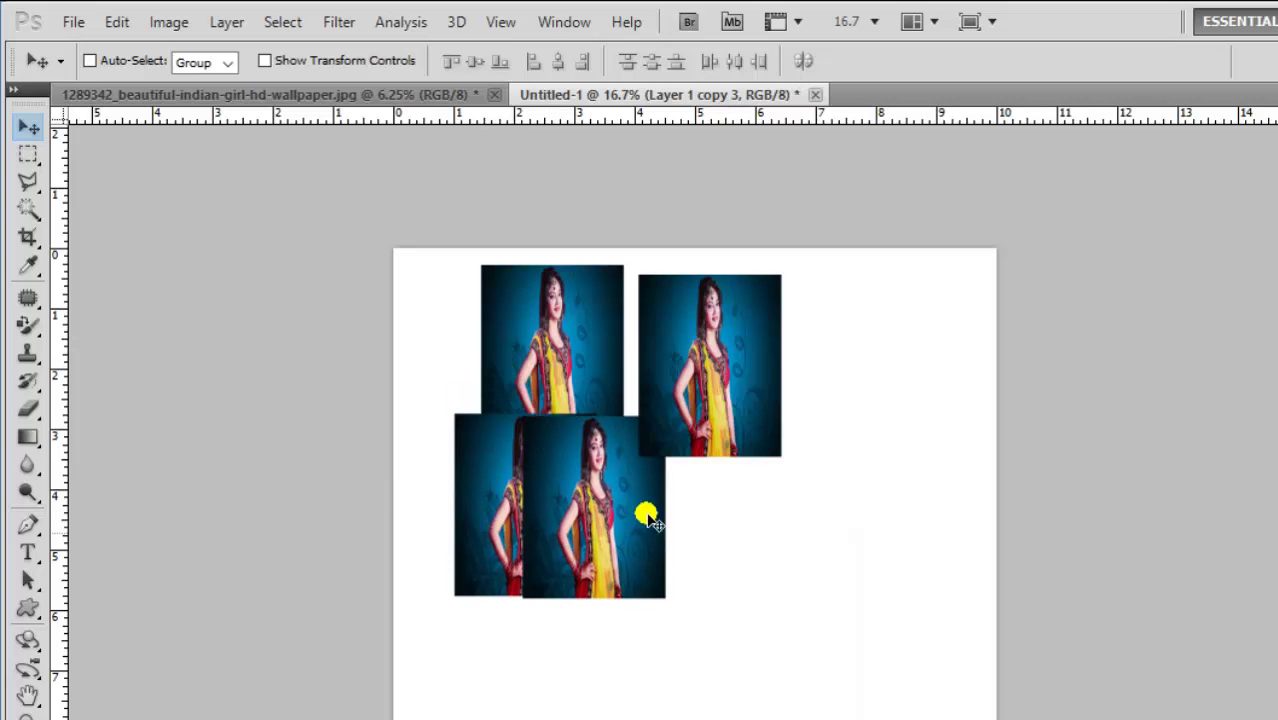
pyautogui.moveTo(712, 421)
pyautogui.mouseDown()
pyautogui.moveTo(592, 428)
pyautogui.moveTo(645, 465)
pyautogui.mouseUp()
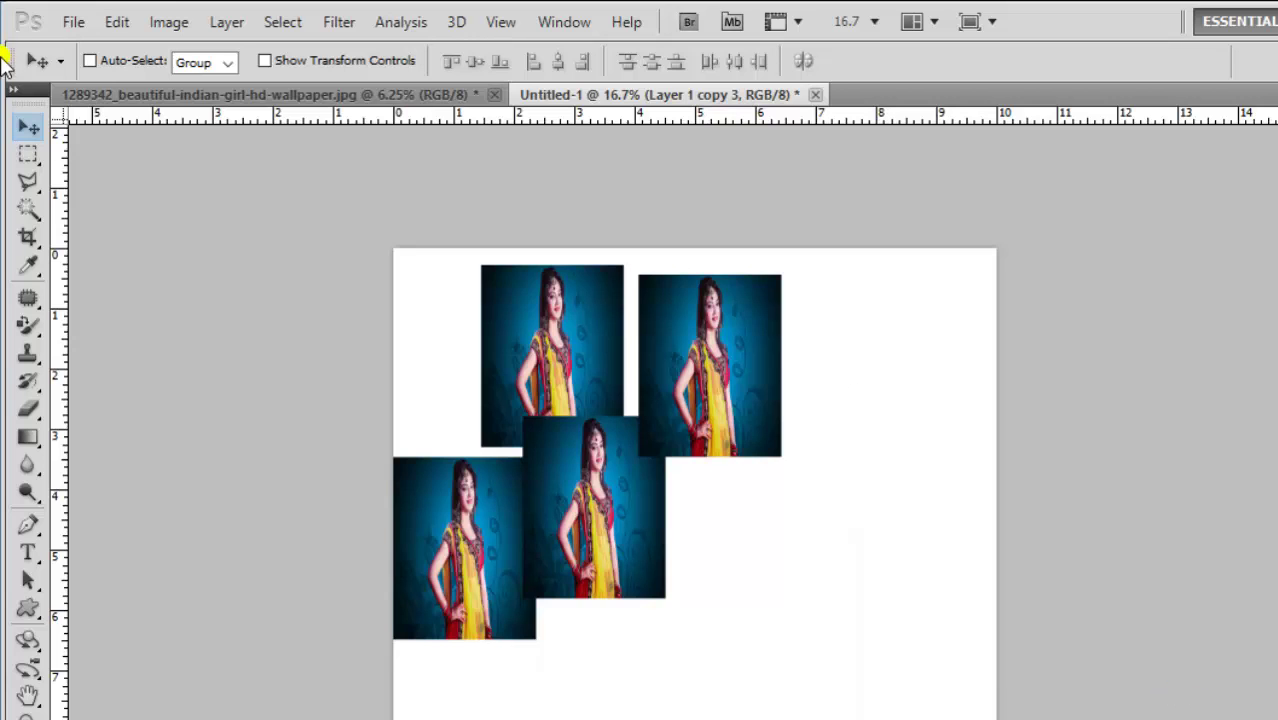
# - Trim by top-left pixel colour, shift the bottom-left photo, then undo the trim
pyautogui.click(172, 24)
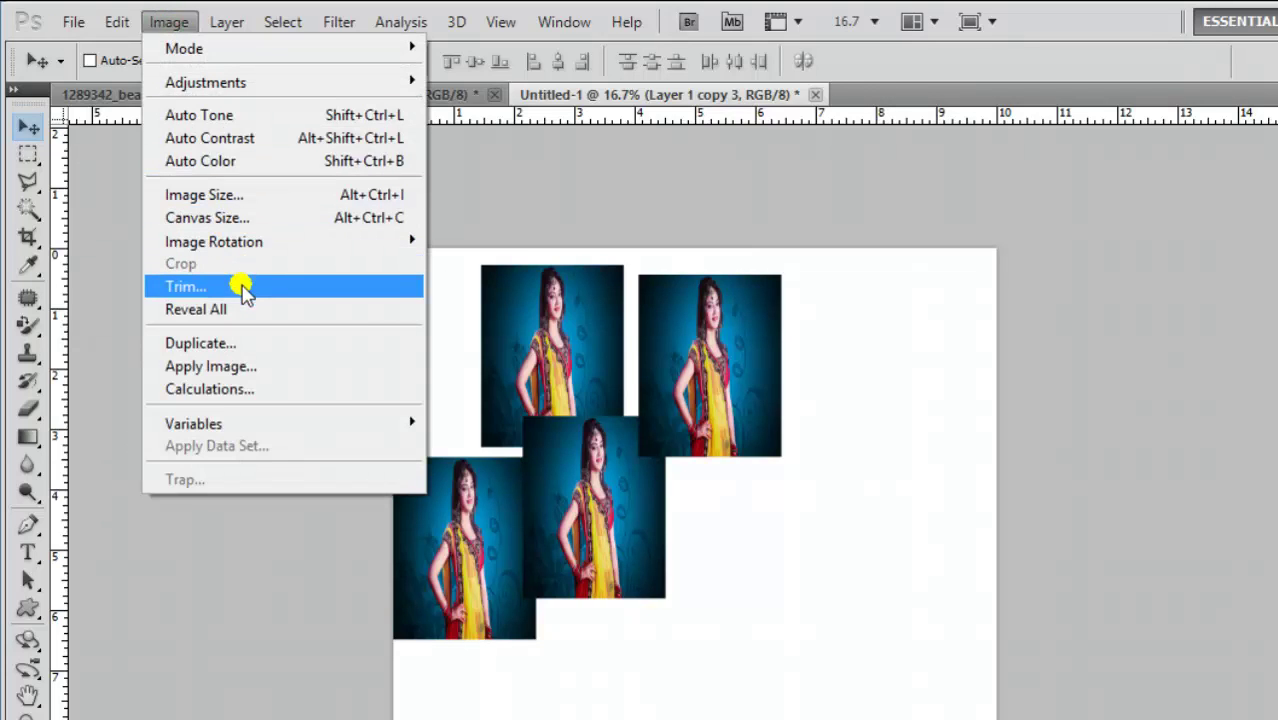
pyautogui.click(243, 288)
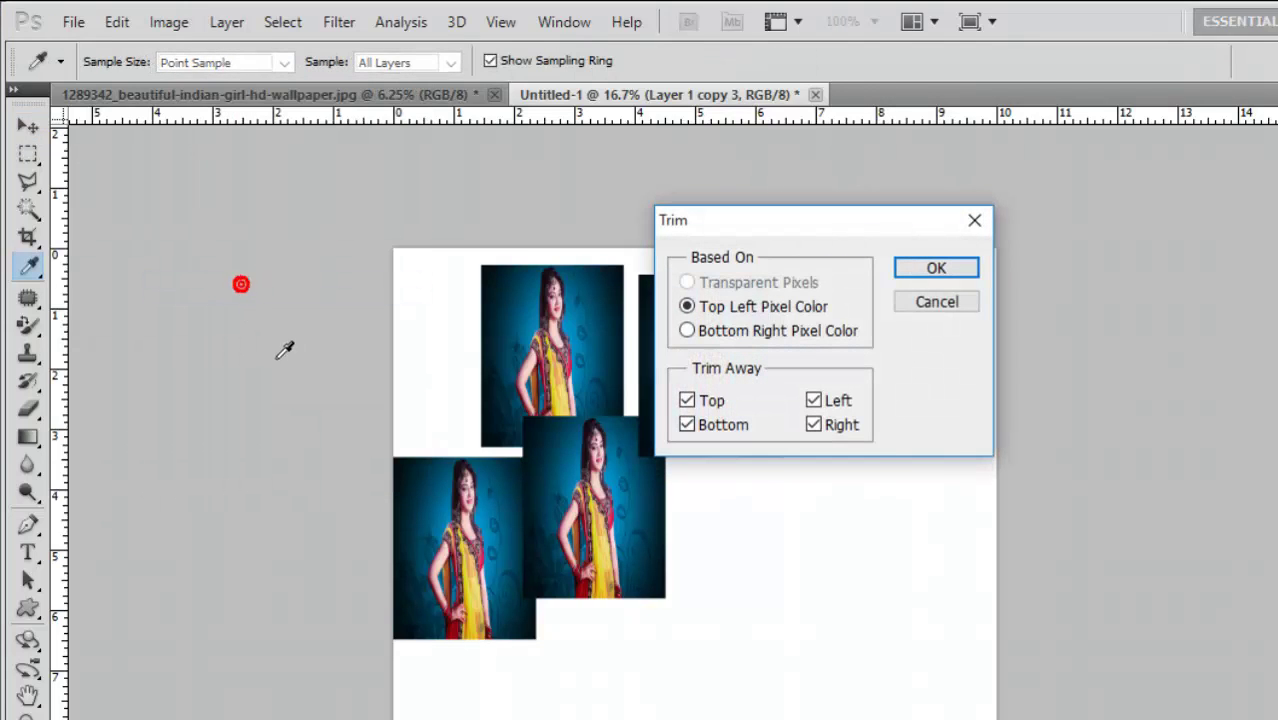
pyautogui.click(950, 272)
pyautogui.press('v')
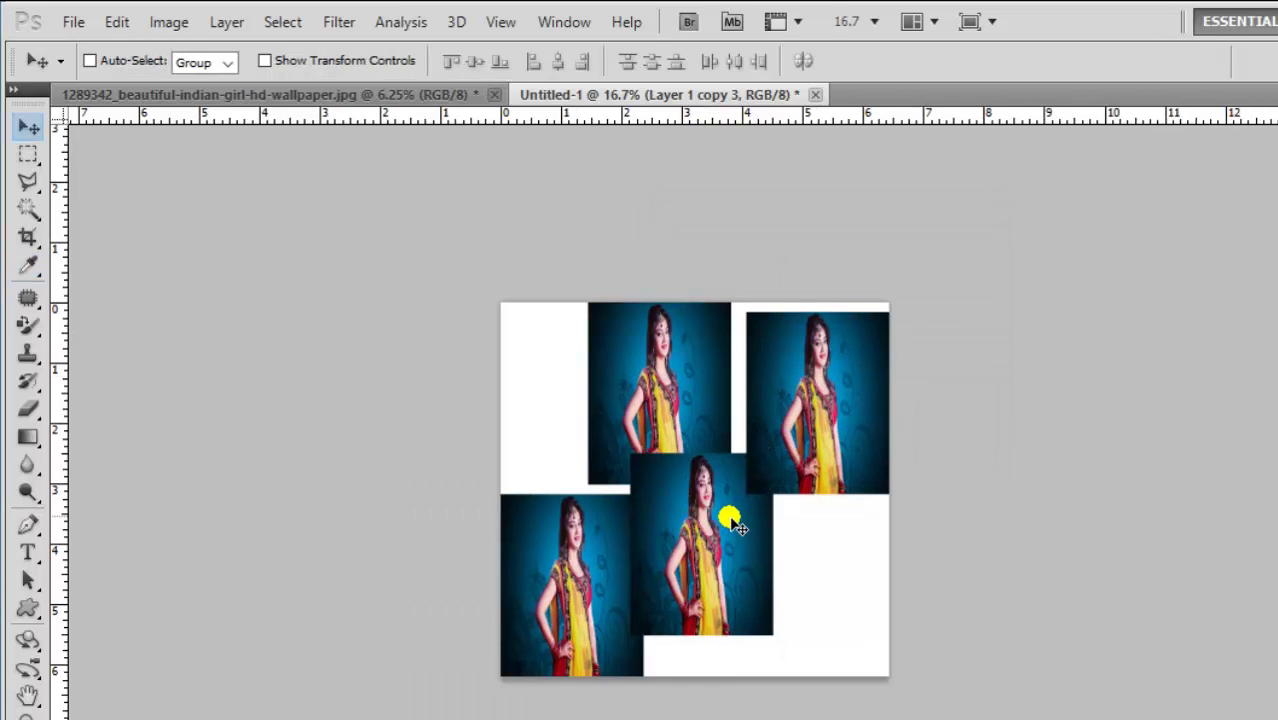
pyautogui.moveTo(734, 507)
pyautogui.mouseDown()
pyautogui.moveTo(750, 497)
pyautogui.moveTo(748, 522)
pyautogui.mouseUp()
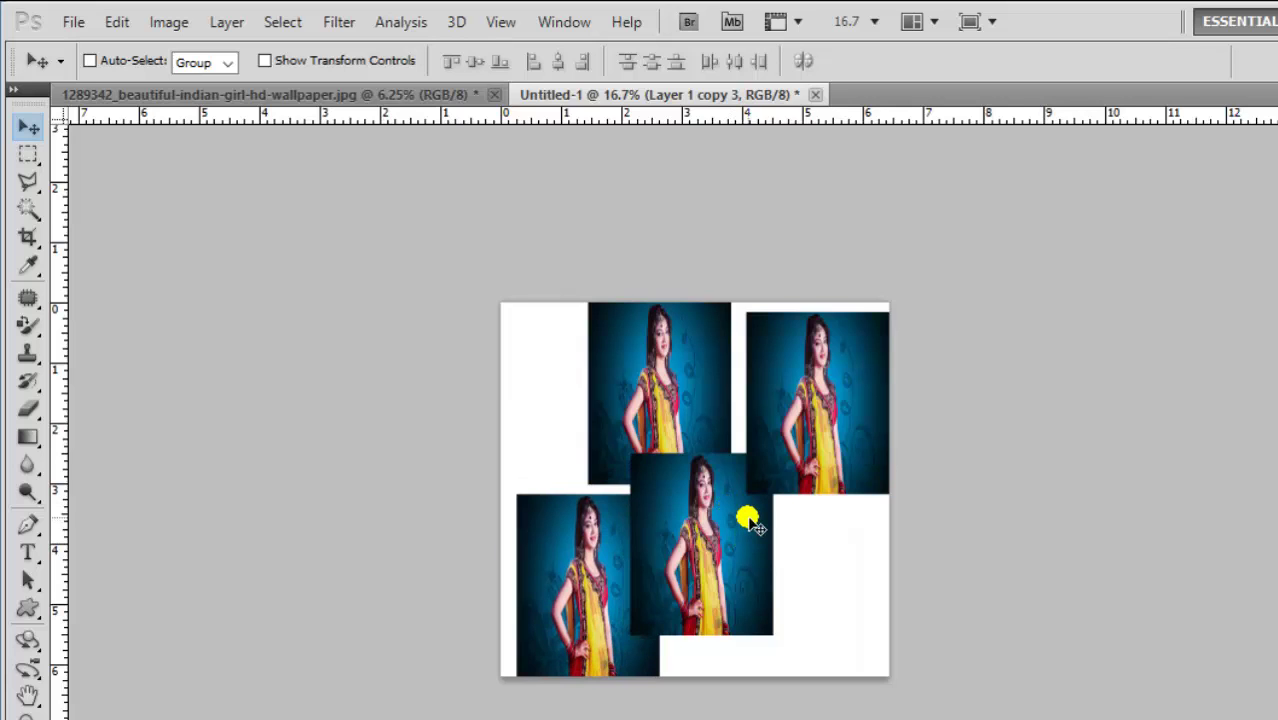
pyautogui.moveTo(755, 522); pyautogui.dragTo(750, 517)
pyautogui.hotkey('ctrl', '+')
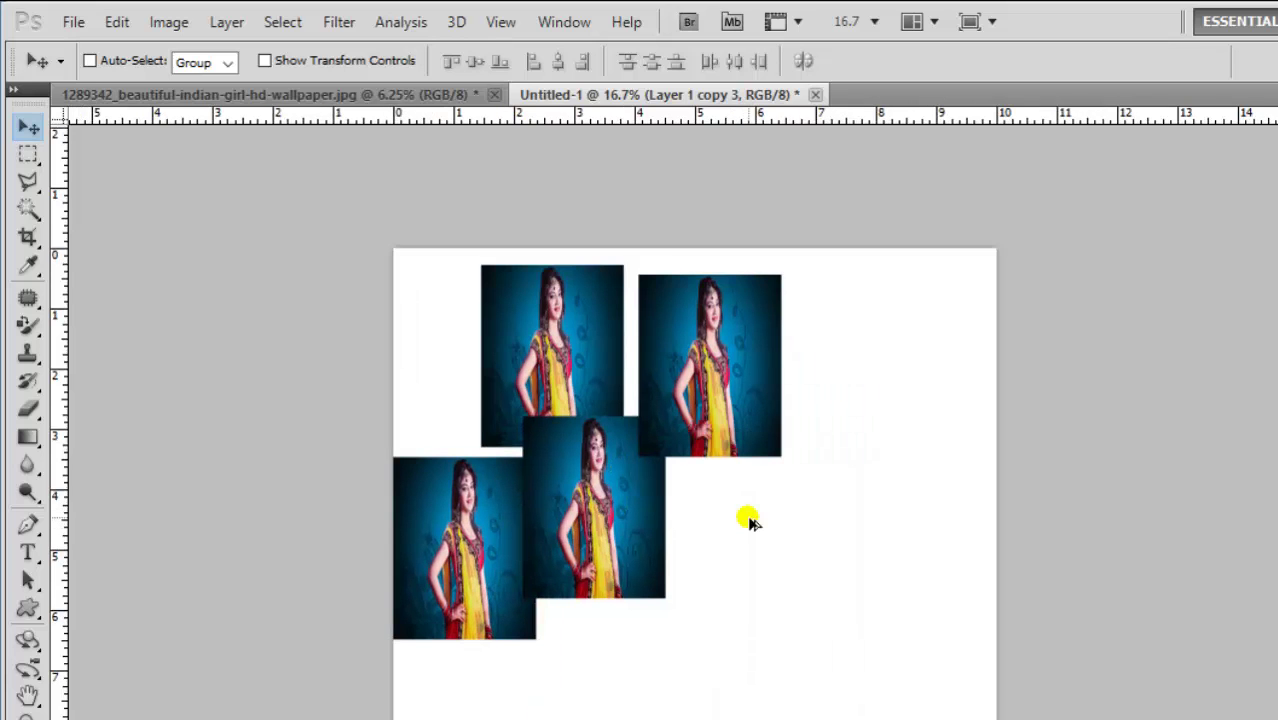
pyautogui.moveTo(470, 513); pyautogui.dragTo(486, 588)
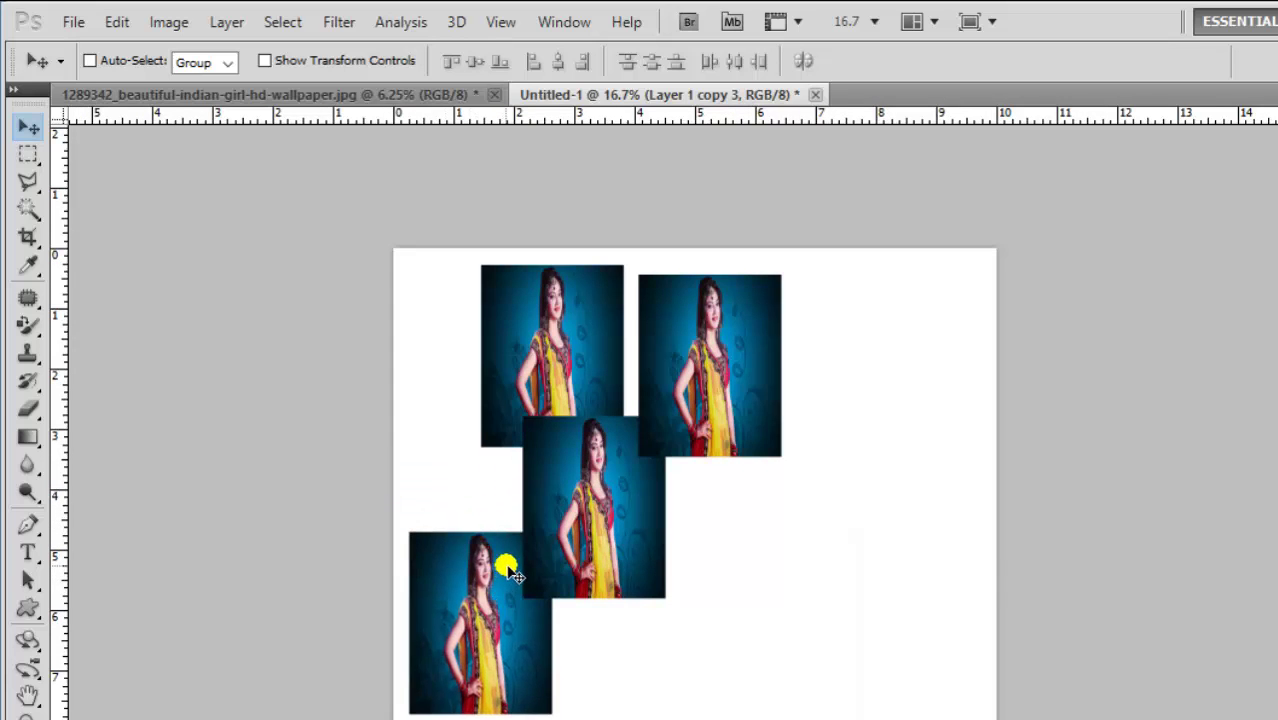
# - Free-transform the bottom-left copy to about 245% width and 118.5% height
pyautogui.hotkey('ctrl', 't')
pyautogui.moveTo(558, 632); pyautogui.dragTo(668, 672)
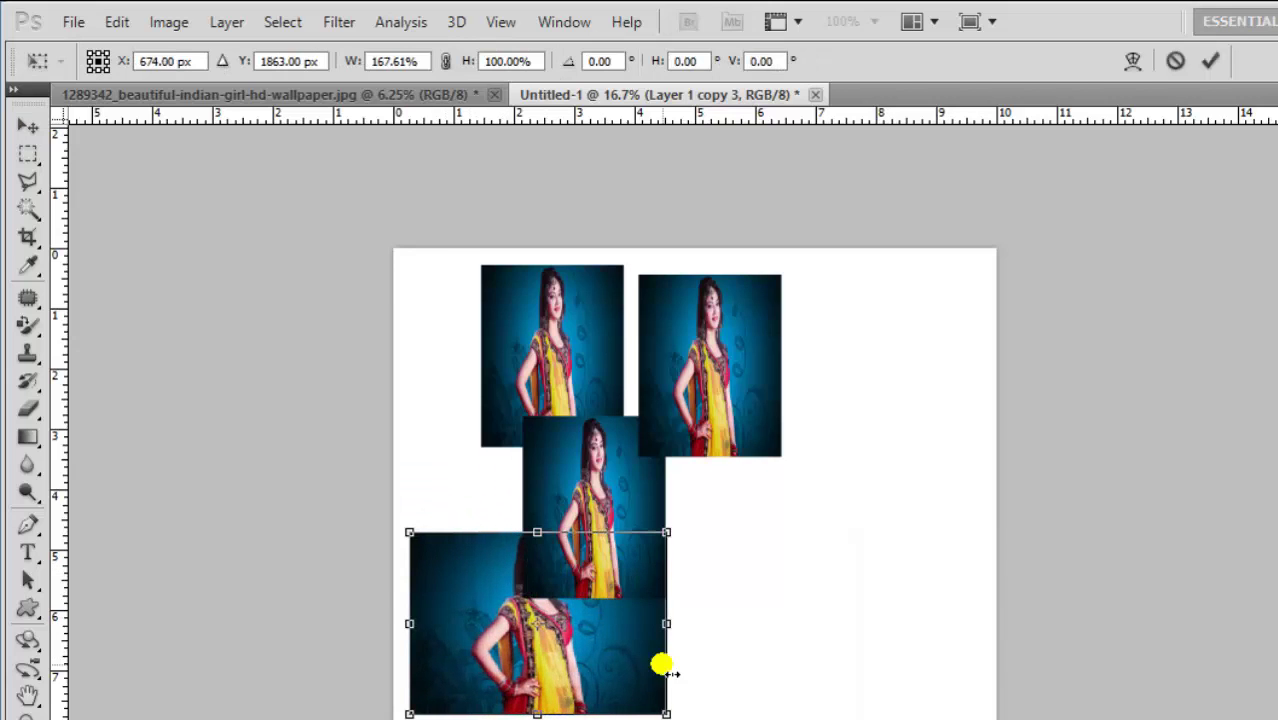
pyautogui.moveTo(410, 622); pyautogui.dragTo(318, 615)
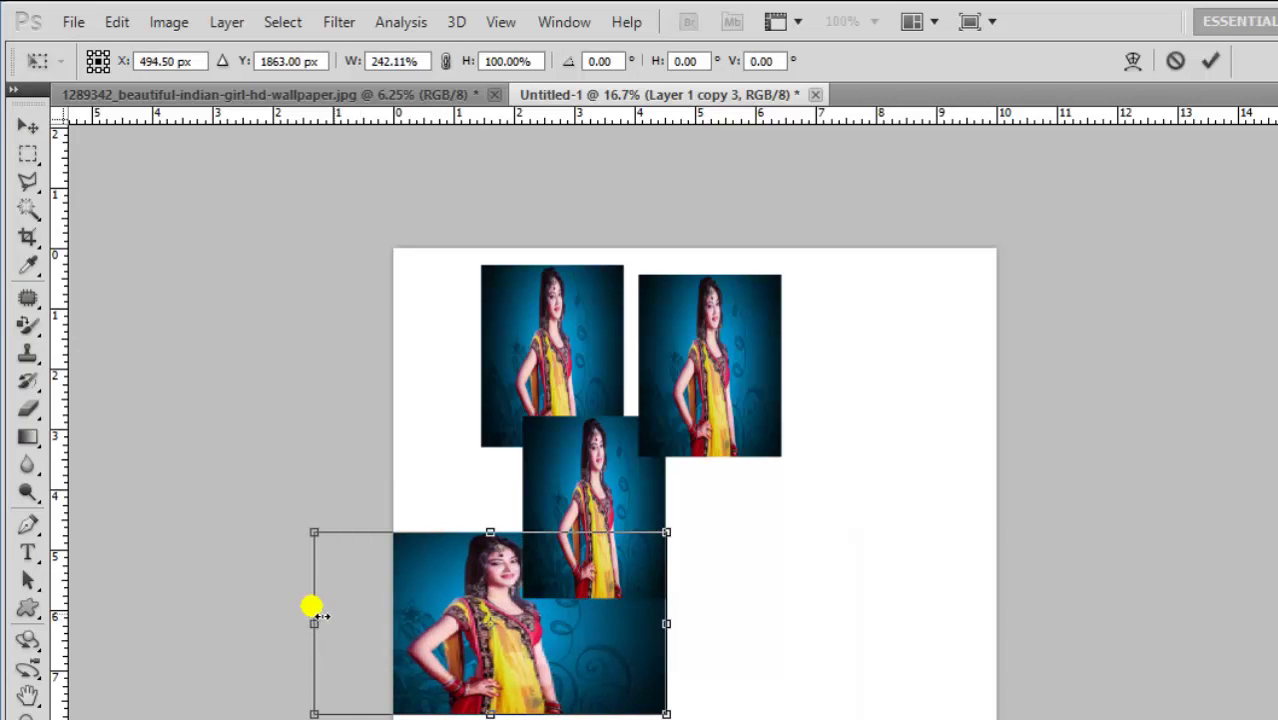
pyautogui.moveTo(664, 628); pyautogui.dragTo(620, 658)
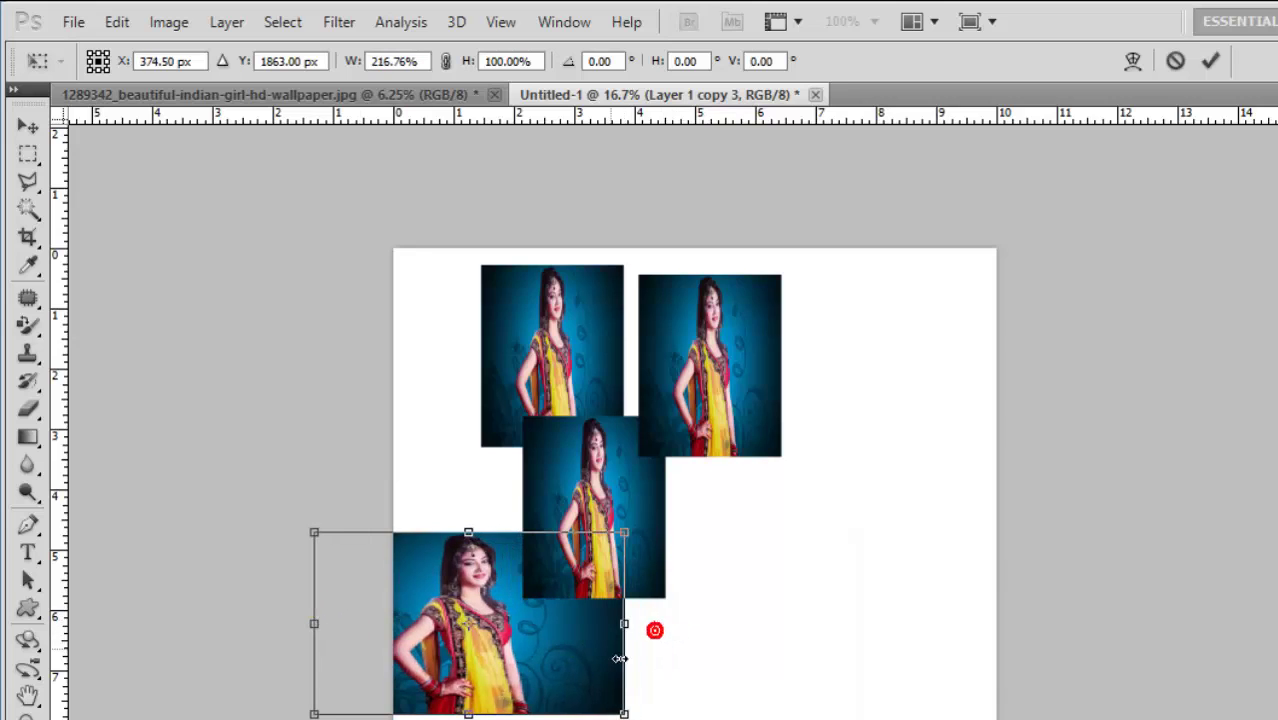
pyautogui.moveTo(468, 713); pyautogui.dragTo(468, 719)
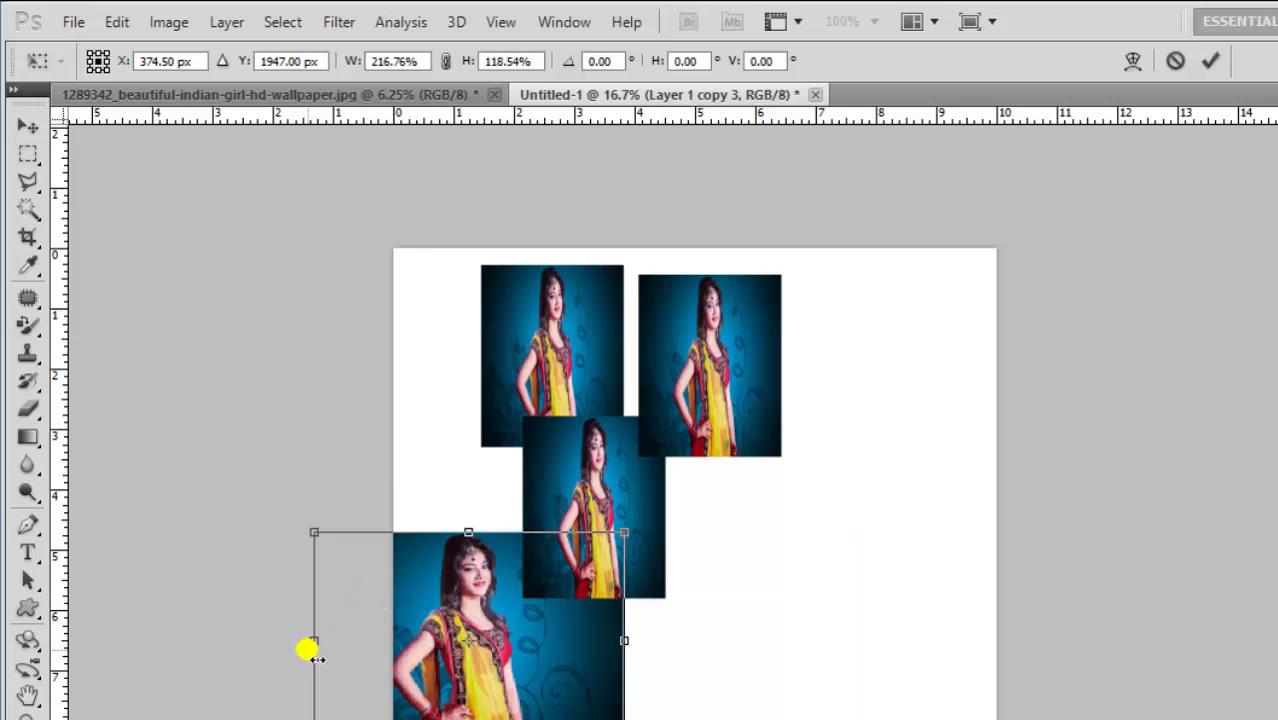
pyautogui.moveTo(313, 641); pyautogui.dragTo(273, 640)
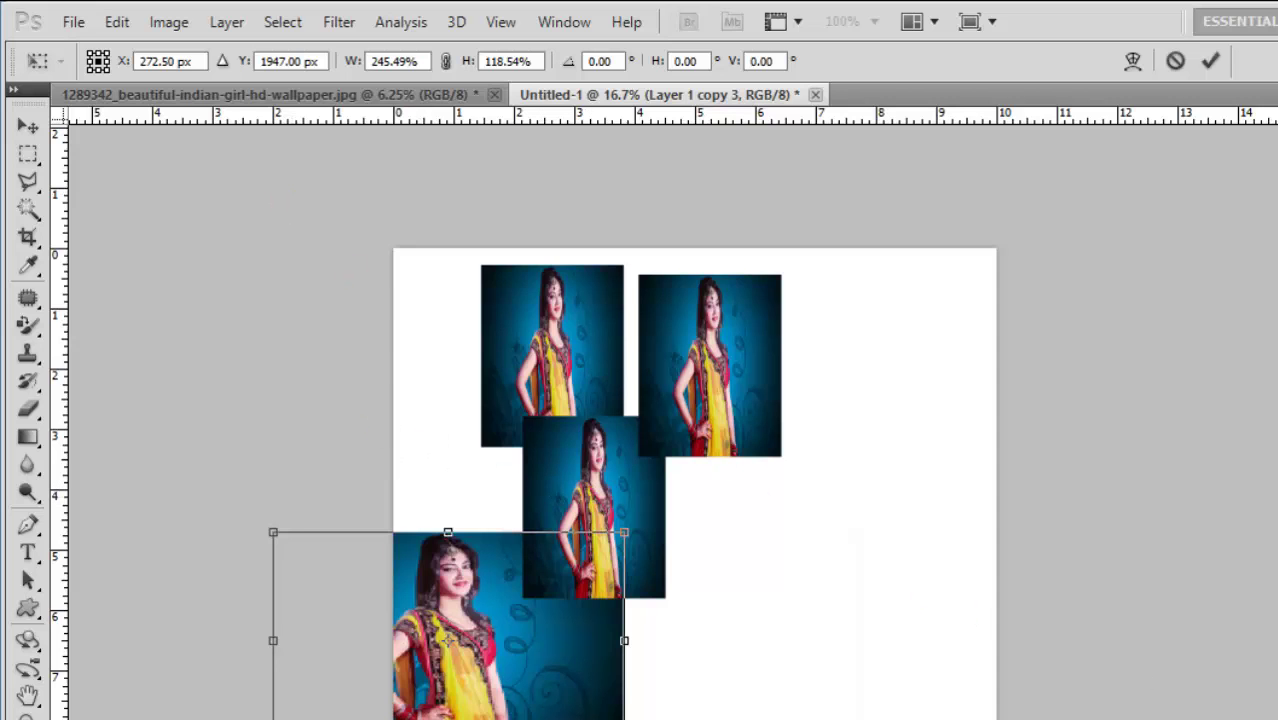
pyautogui.press('Return')
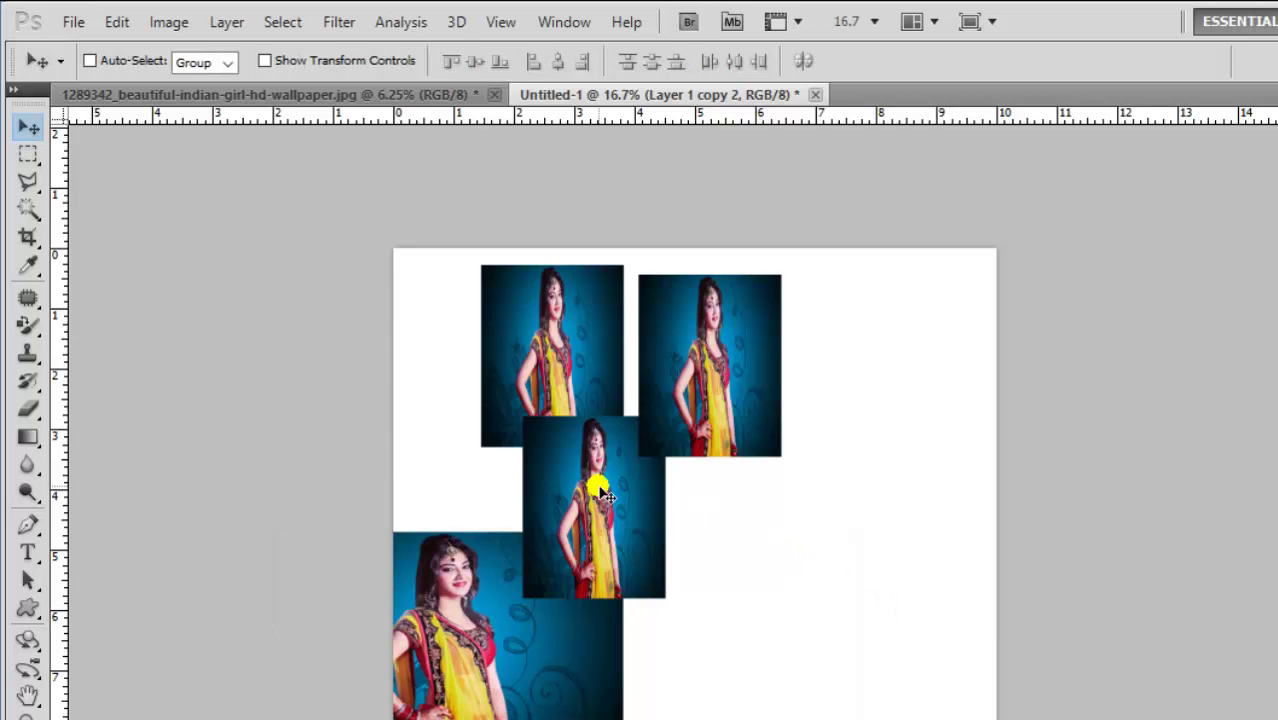
# - Move the centre copy to the lower right and stretch it to 380.56% width, 118.54% height
pyautogui.moveTo(619, 451)
pyautogui.mouseDown()
pyautogui.moveTo(736, 584)
pyautogui.moveTo(738, 607)
pyautogui.mouseUp()
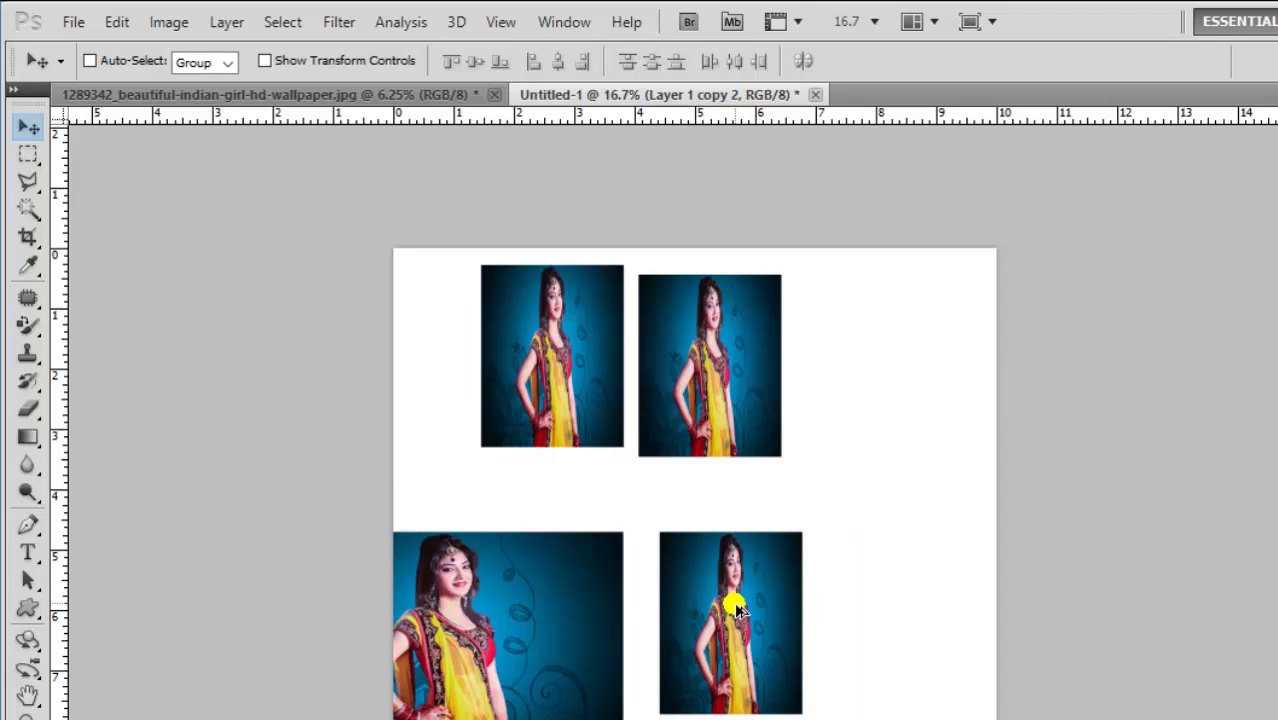
pyautogui.hotkey('ctrl', 't')
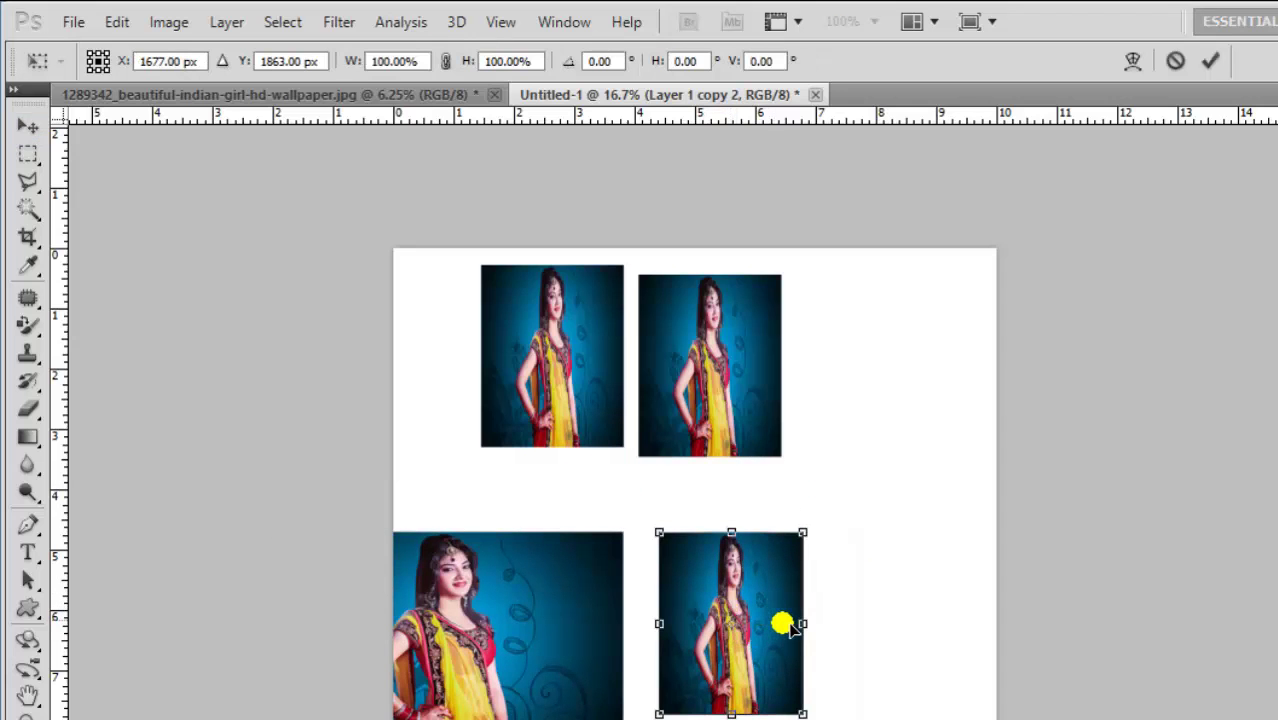
pyautogui.moveTo(802, 624)
pyautogui.mouseDown()
pyautogui.moveTo(1013, 624)
pyautogui.moveTo(1030, 656)
pyautogui.moveTo(1008, 656)
pyautogui.mouseUp()
pyautogui.moveTo(659, 624); pyautogui.dragTo(495, 624)
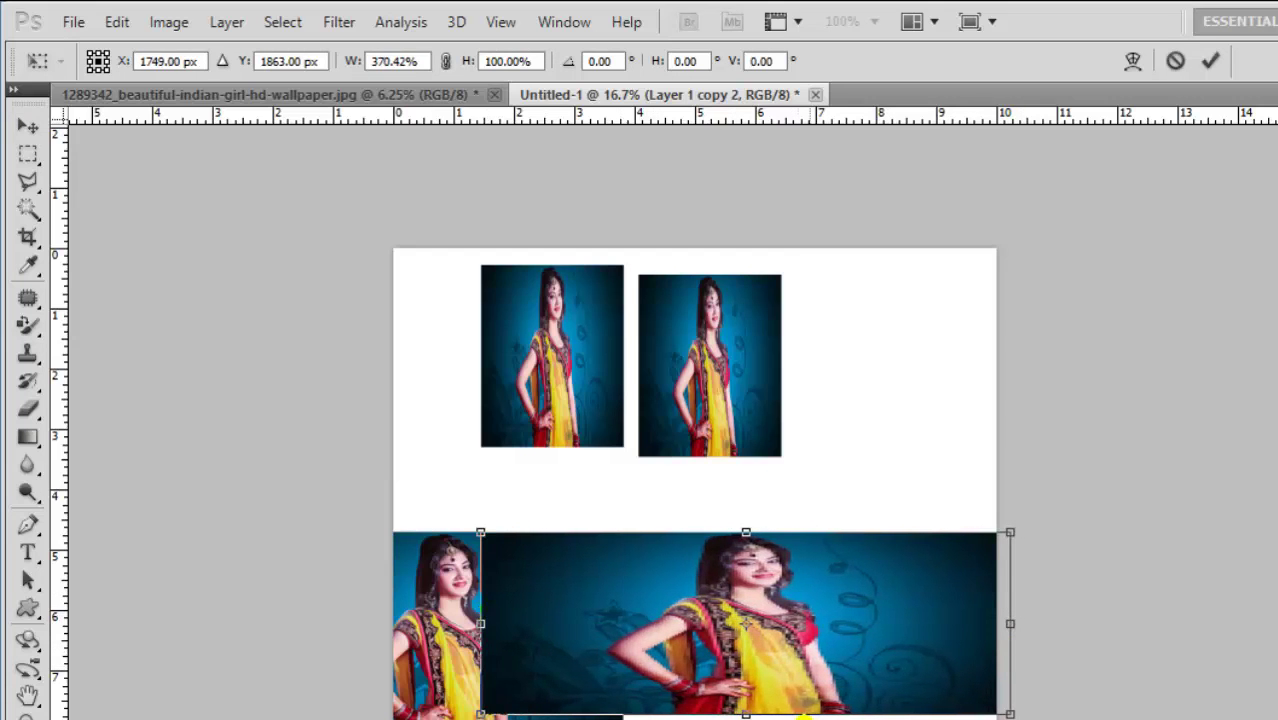
pyautogui.moveTo(746, 714); pyautogui.dragTo(746, 719)
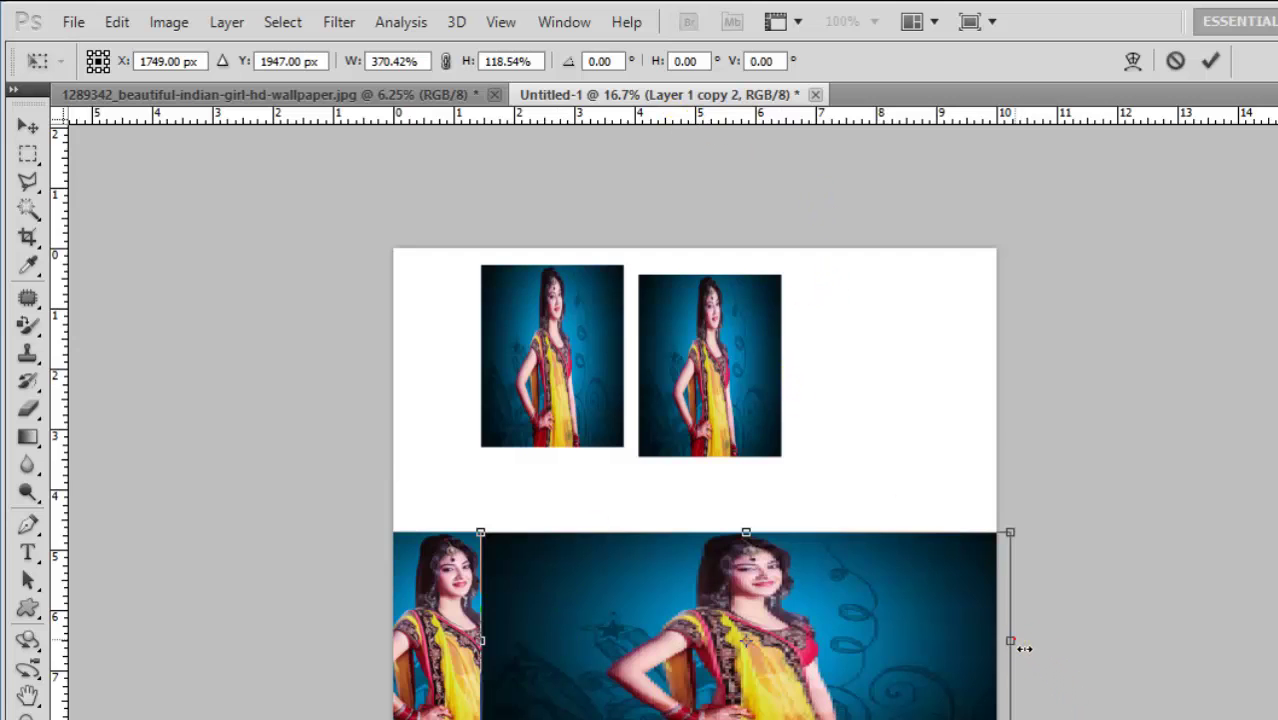
pyautogui.moveTo(1022, 642); pyautogui.dragTo(1028, 648)
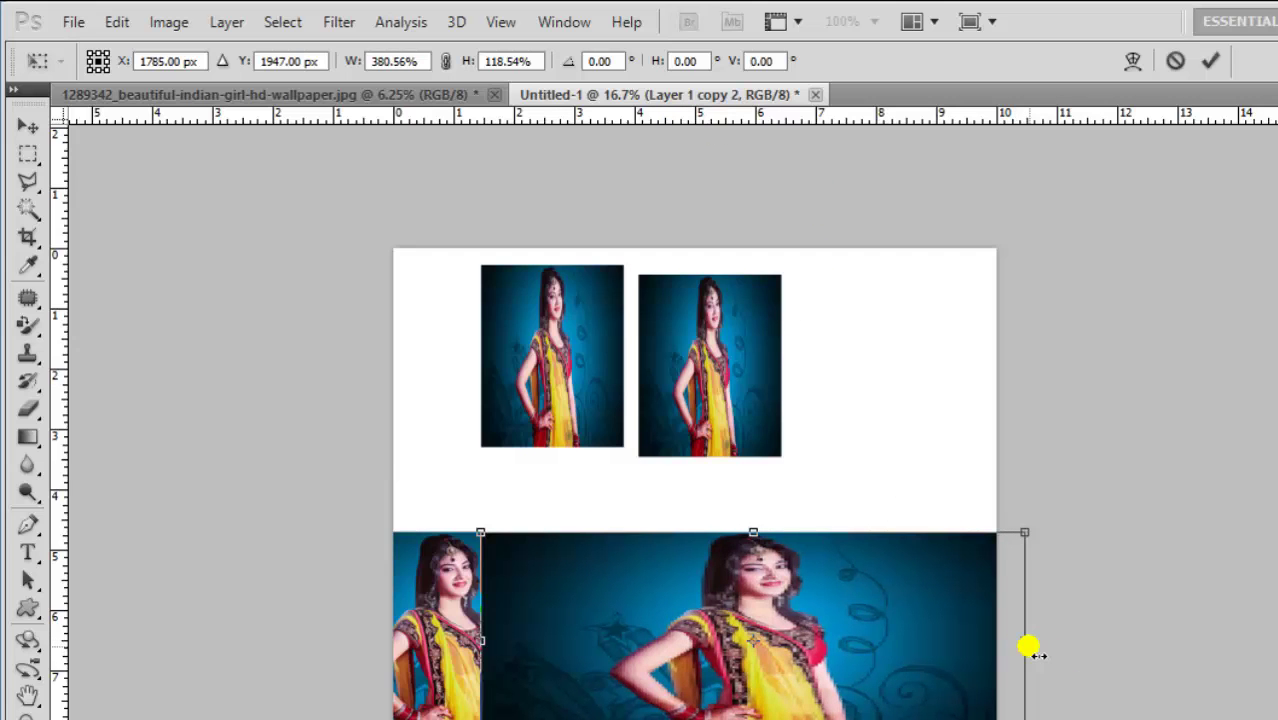
pyautogui.press('Return')
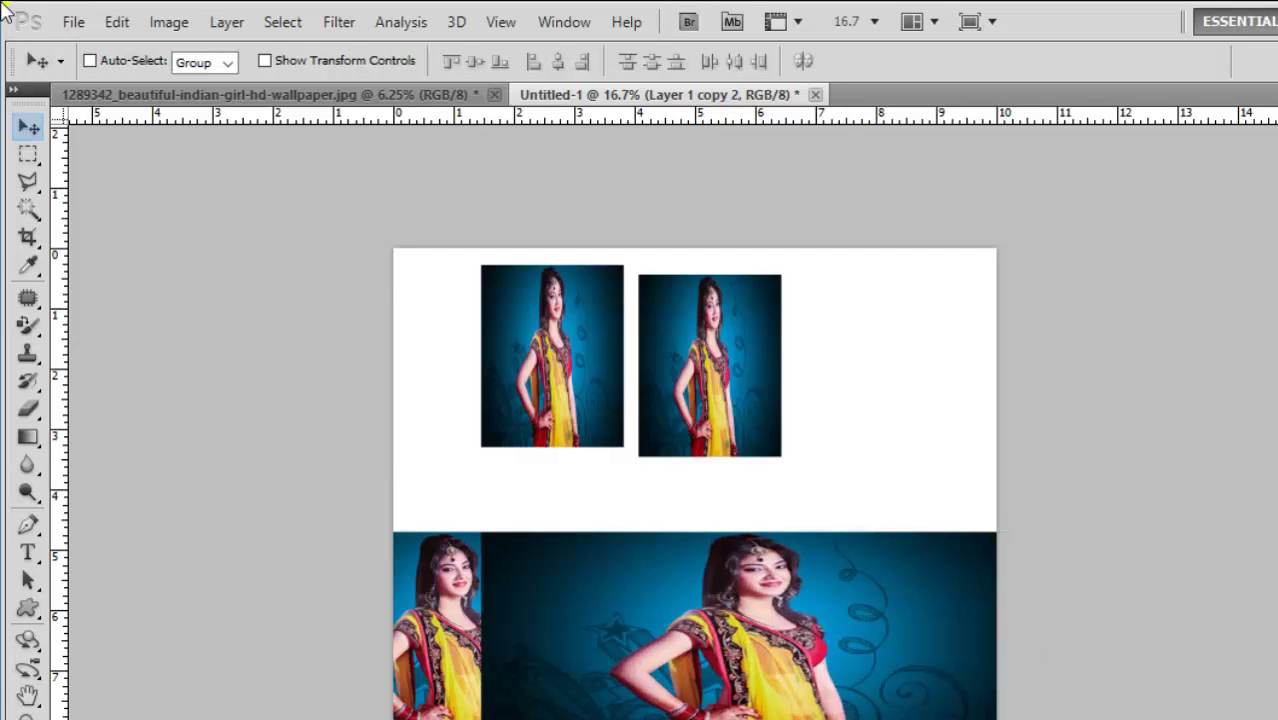
pyautogui.click(172, 21)
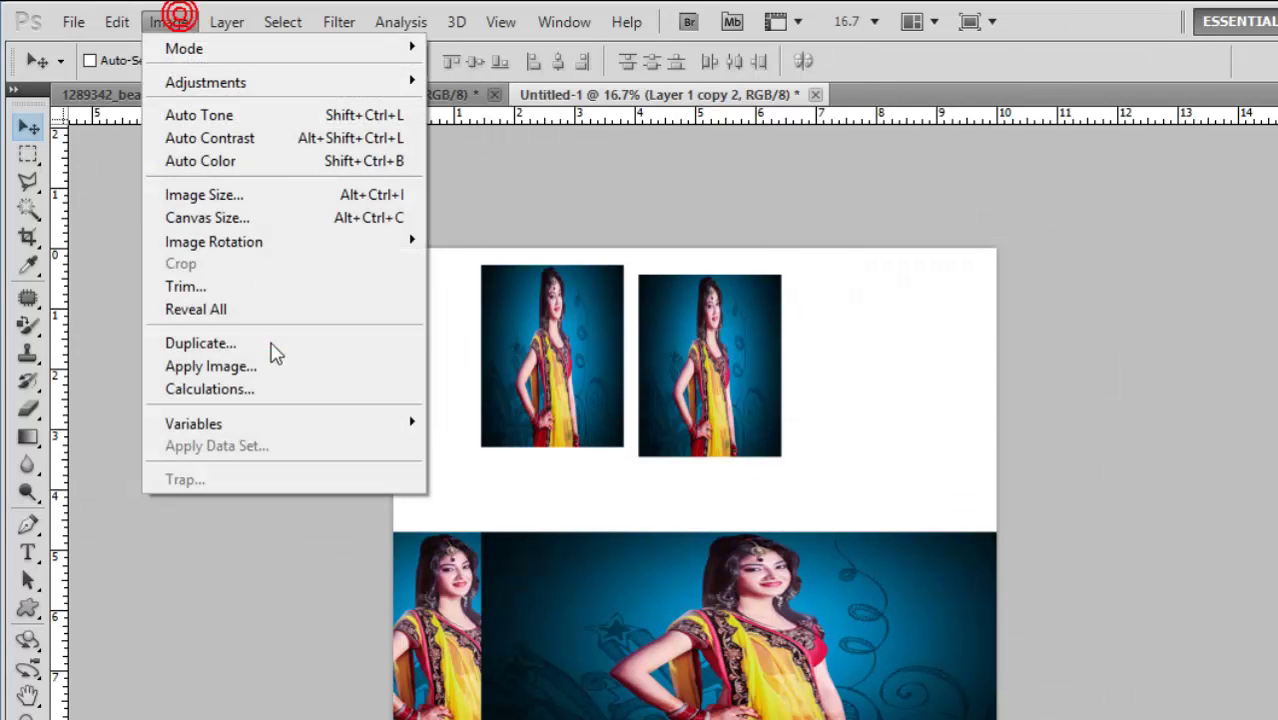
# - Trim the canvas by Top Left Pixel Color with all four sides checked
pyautogui.click(180, 286)
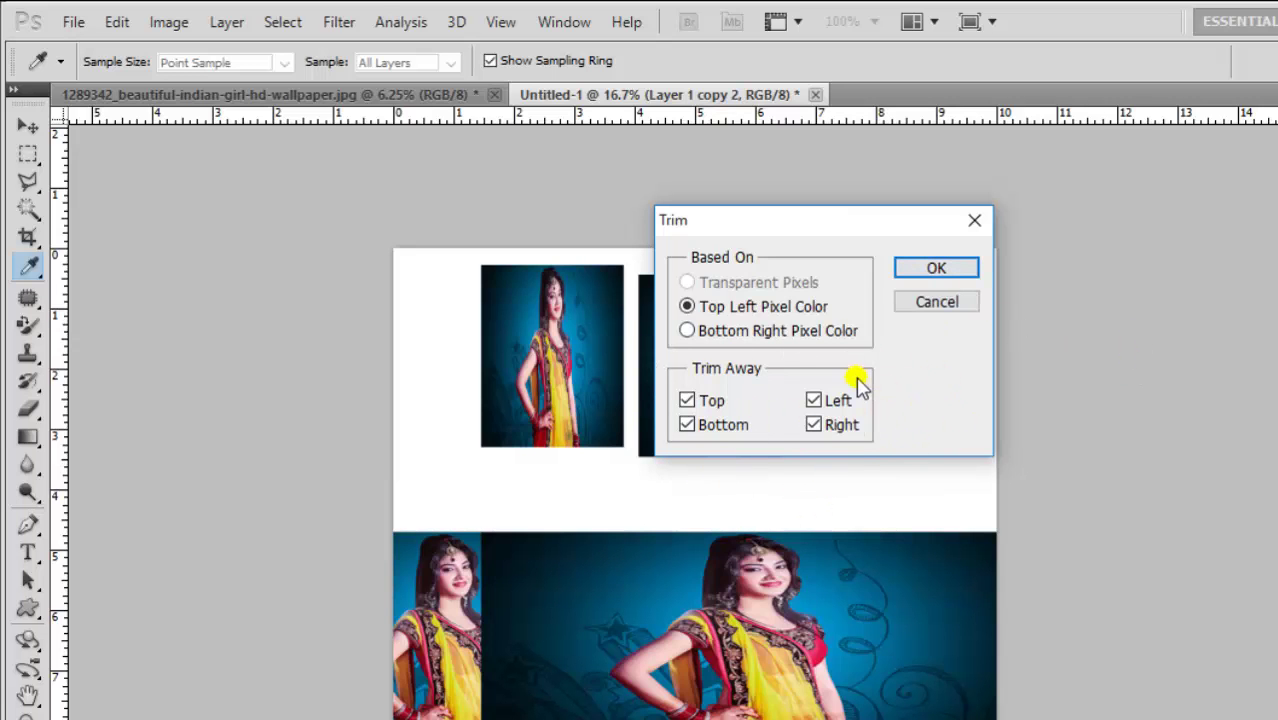
pyautogui.click(950, 272)
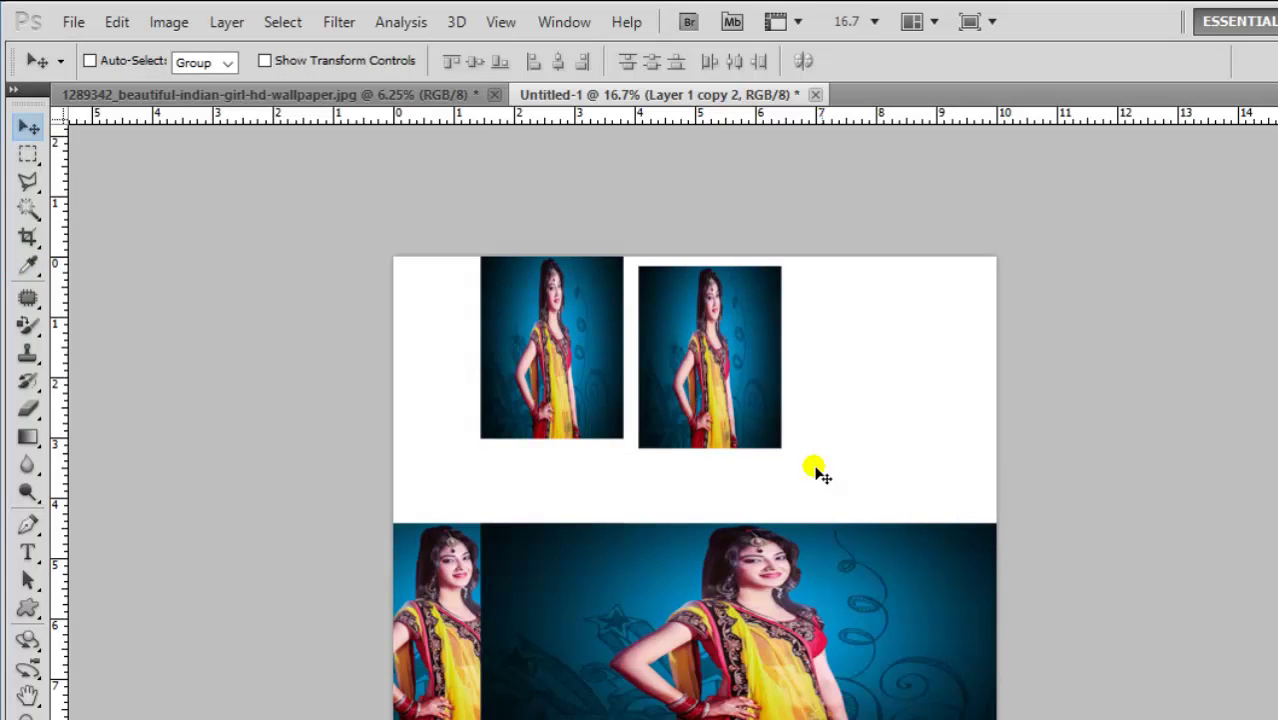
# - Rearrange the lower photos, moving the large bottom photo and the lower-left copy
pyautogui.moveTo(816, 470)
pyautogui.mouseDown()
pyautogui.moveTo(678, 667)
pyautogui.moveTo(676, 633)
pyautogui.mouseUp()
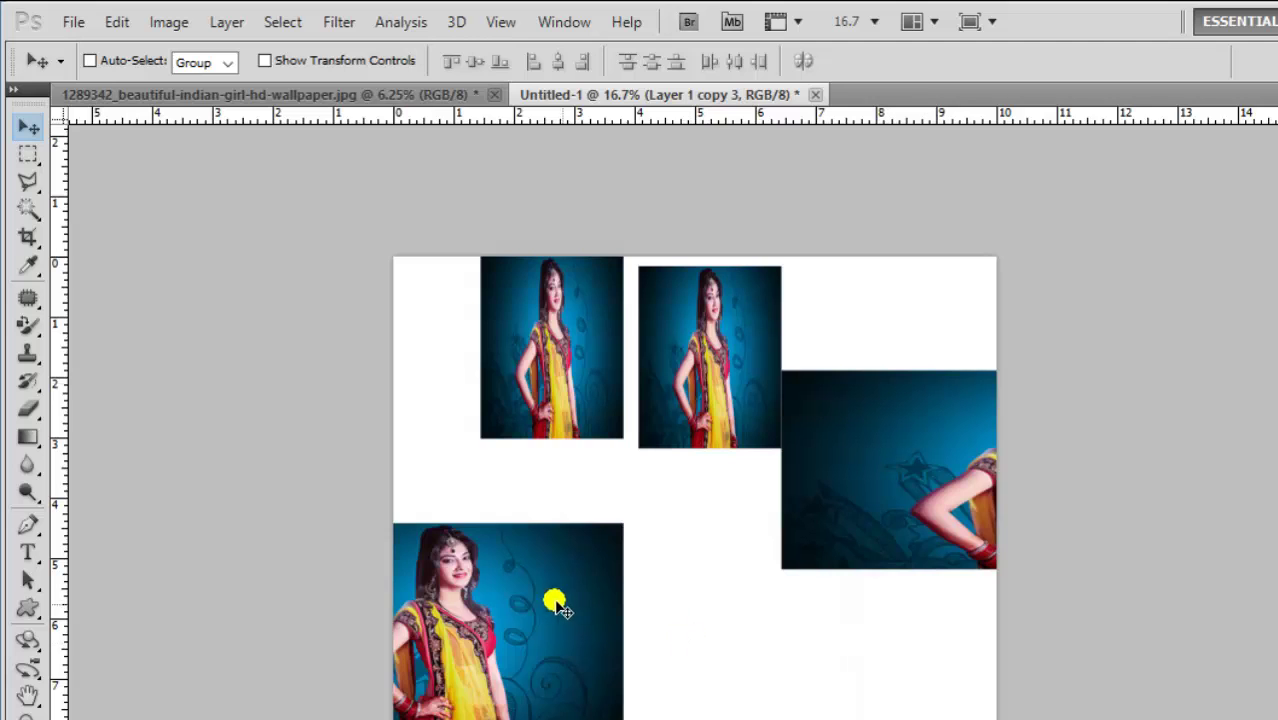
pyautogui.moveTo(556, 597); pyautogui.dragTo(671, 582)
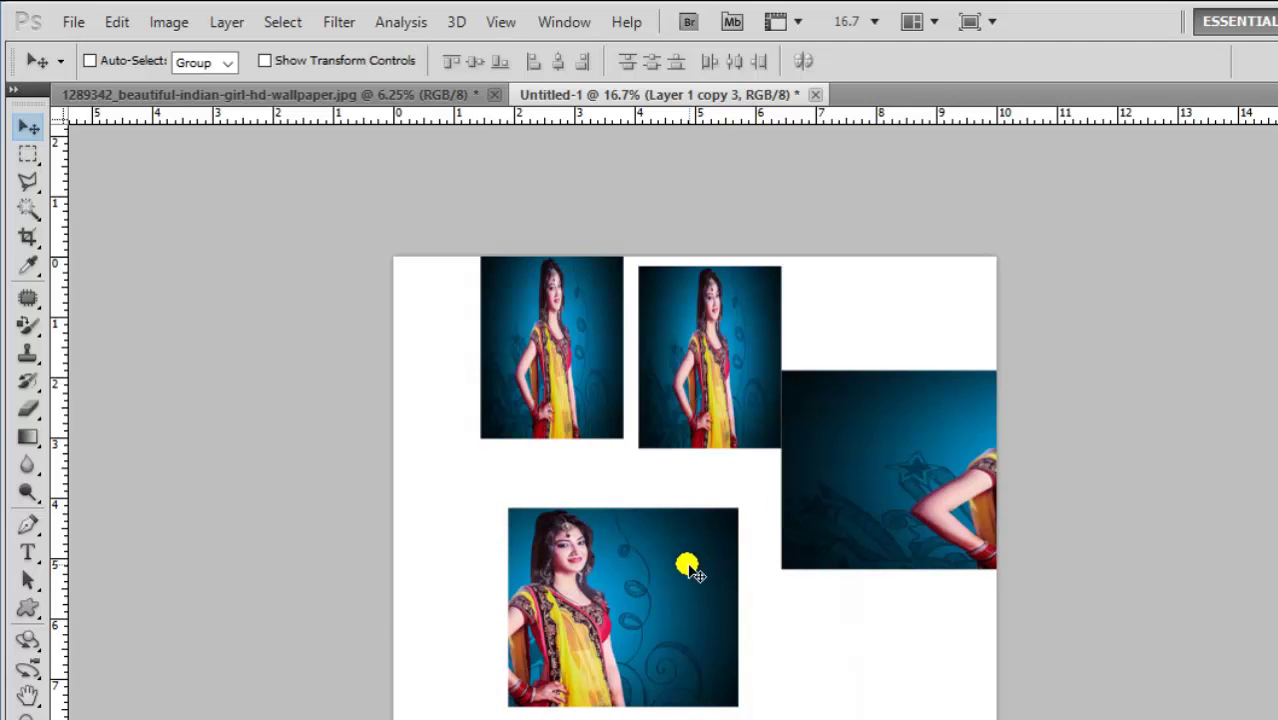
pyautogui.moveTo(645, 597); pyautogui.dragTo(594, 571)
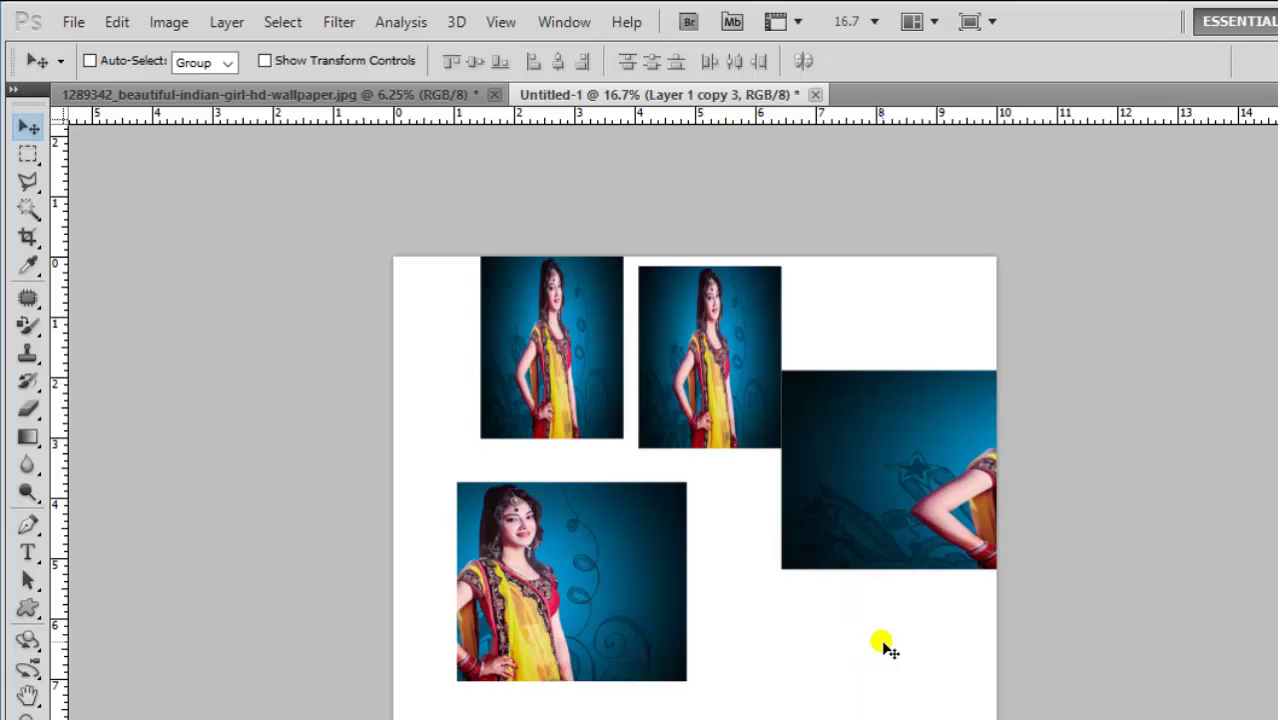
# - Step back through history and delete the last photo, leaving a blank white page
pyautogui.hotkey('ctrl', 'alt', 'z')
pyautogui.hotkey('ctrl', 'alt', 'z')
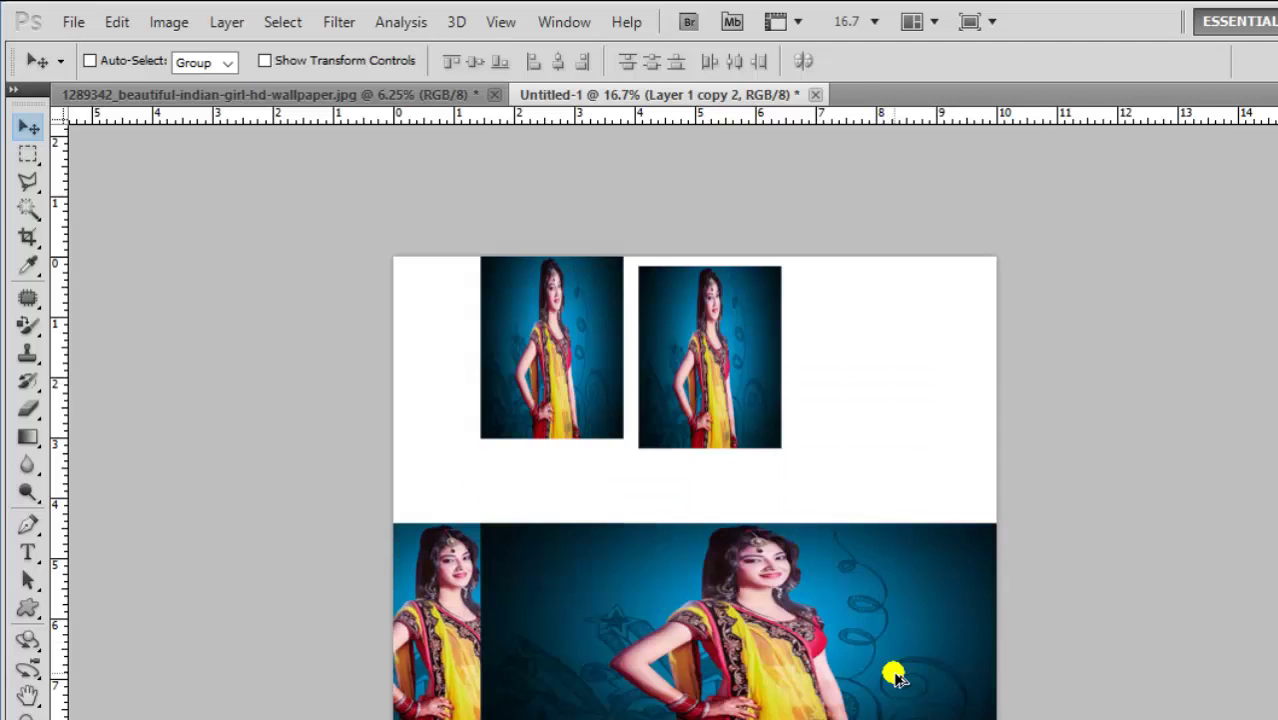
pyautogui.hotkey('ctrl', 'shift', 'z')
pyautogui.hotkey('ctrl', 'shift', 'z')
pyautogui.hotkey('ctrl', 'shift', 'z')
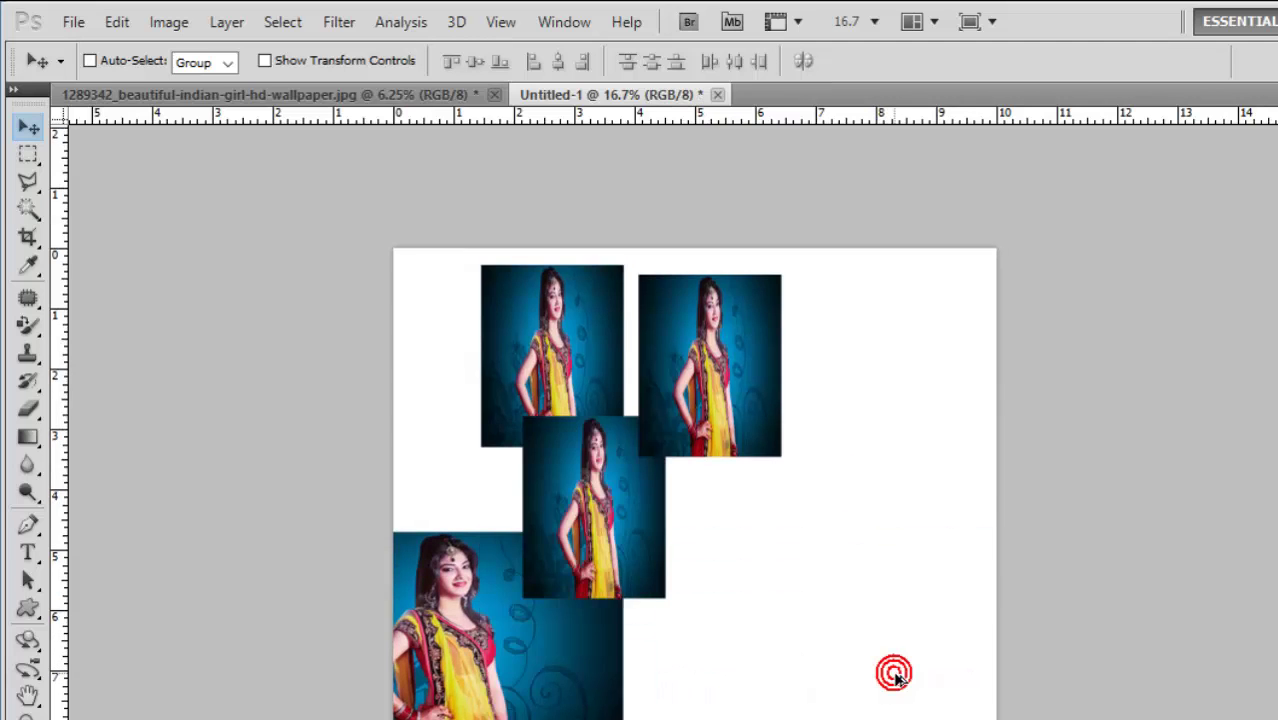
pyautogui.hotkey('ctrl', 'shift', 'z')
pyautogui.hotkey('ctrl', 'alt', 'z')
pyautogui.hotkey('ctrl', 'alt', 'z')
pyautogui.hotkey('ctrl', 'alt', 'z')
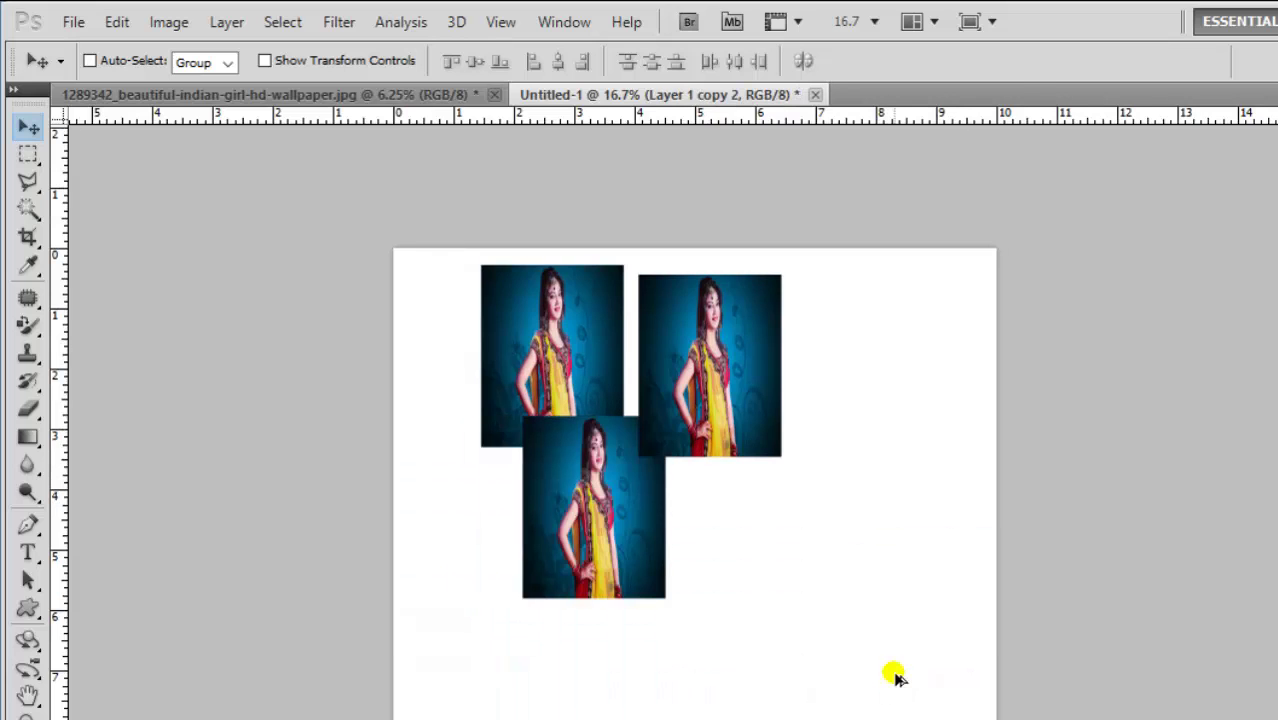
pyautogui.hotkey('ctrl', 'alt', 'z')
pyautogui.hotkey('ctrl', 'alt', 'z')
pyautogui.hotkey('ctrl', 'alt', 'z')
pyautogui.press('Delete')
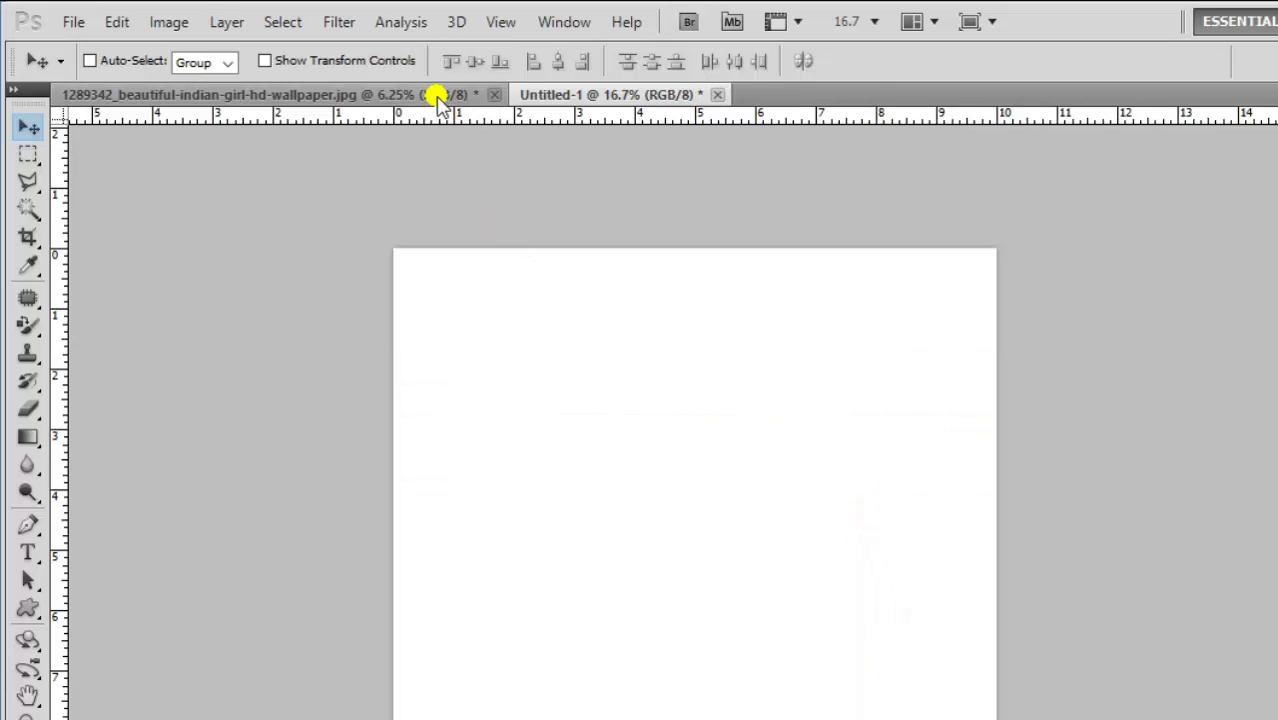
# - Drag the woman photo from the wallpaper document into Untitled-1
pyautogui.click(160, 22)
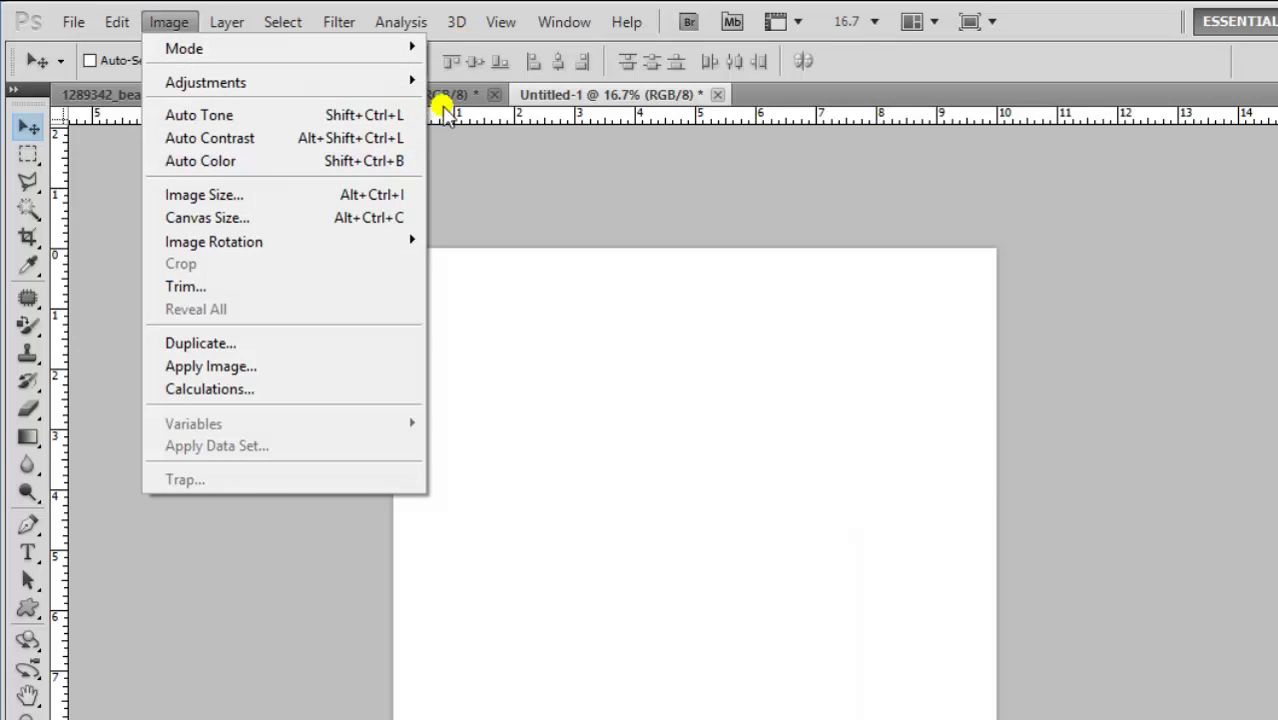
pyautogui.click(450, 100)
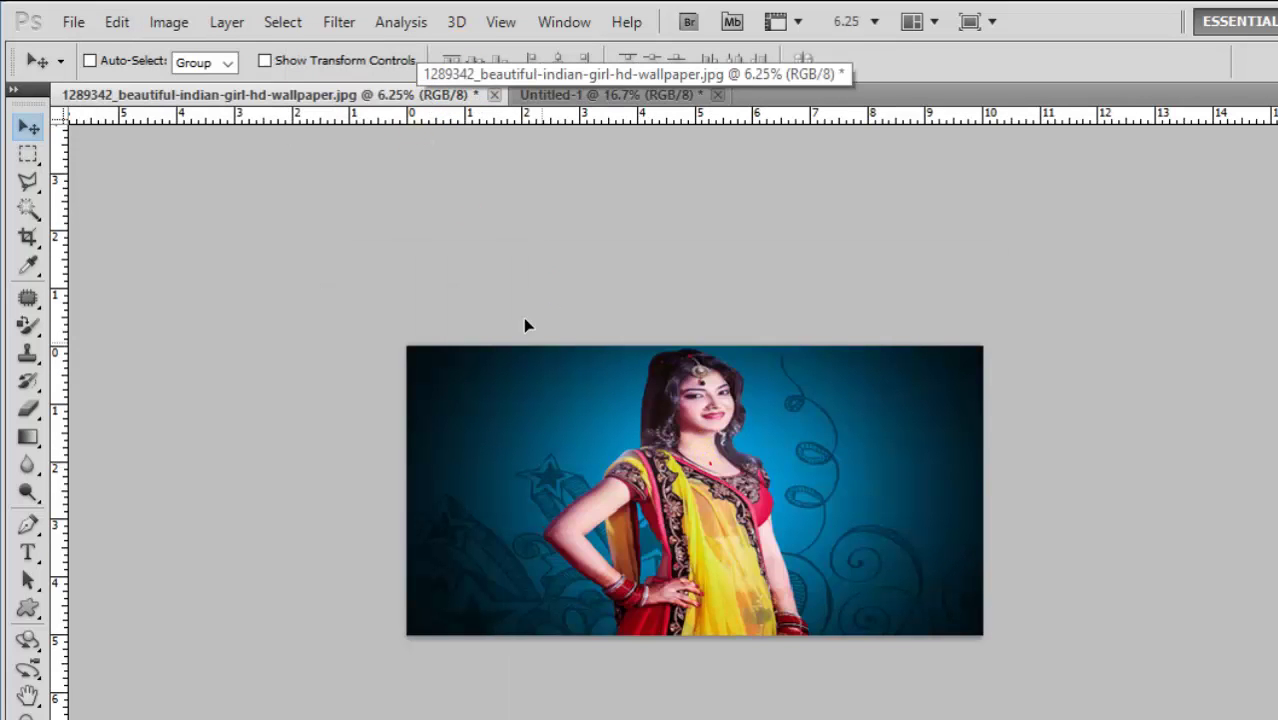
pyautogui.moveTo(527, 325)
pyautogui.mouseDown()
pyautogui.moveTo(632, 379)
pyautogui.moveTo(703, 543)
pyautogui.mouseUp()
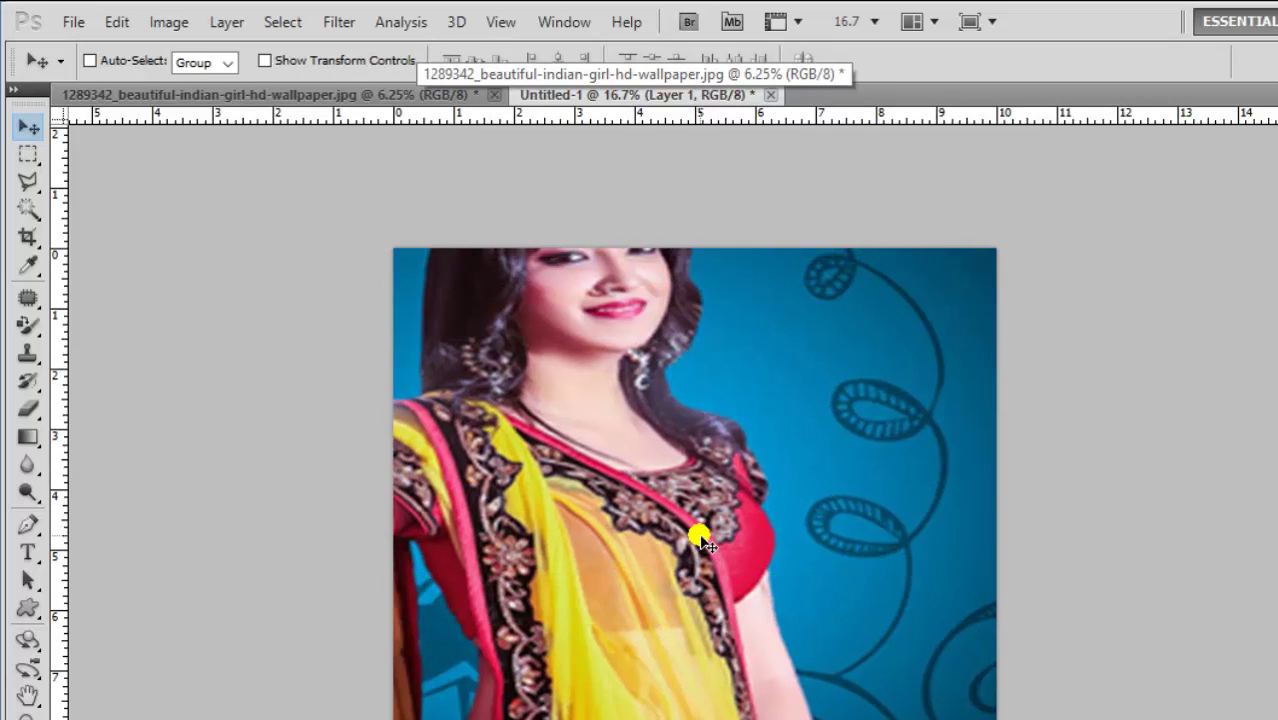
# - Scale the photo down into a tall narrow portrait on the page's right
pyautogui.hotkey('ctrl', 't')
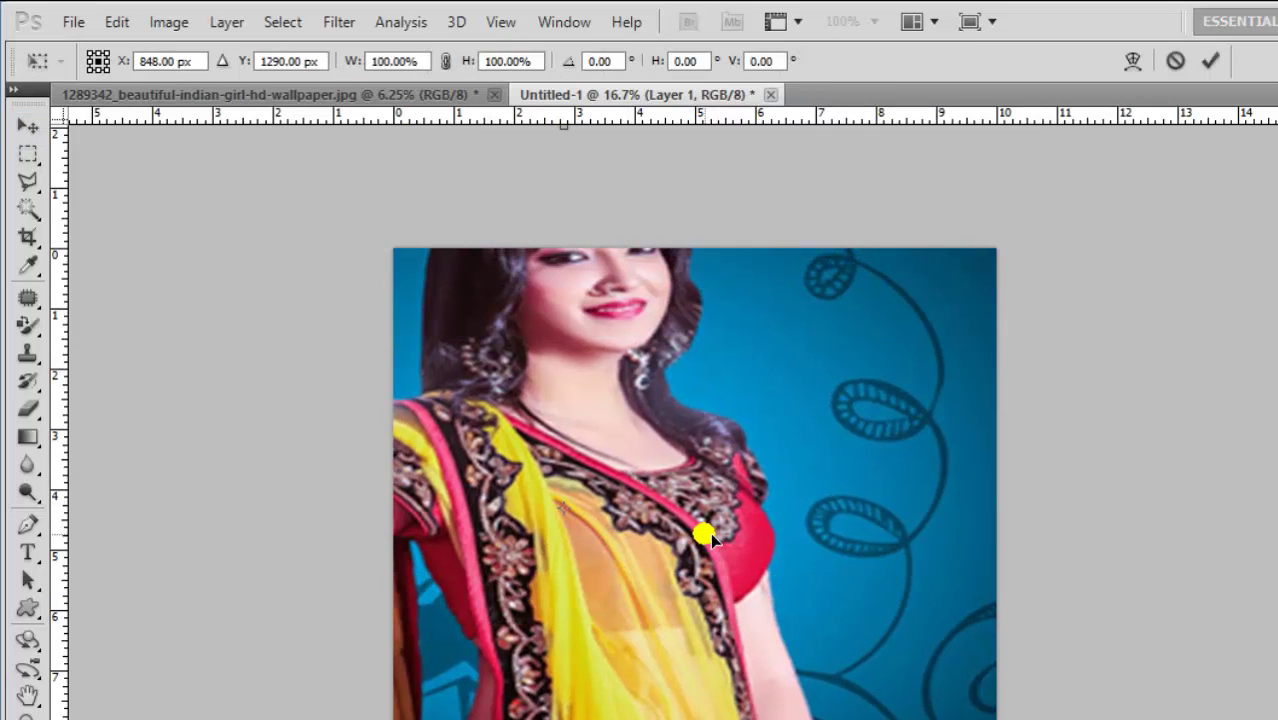
pyautogui.hotkey('ctrl', '-')
pyautogui.hotkey('ctrl', '-')
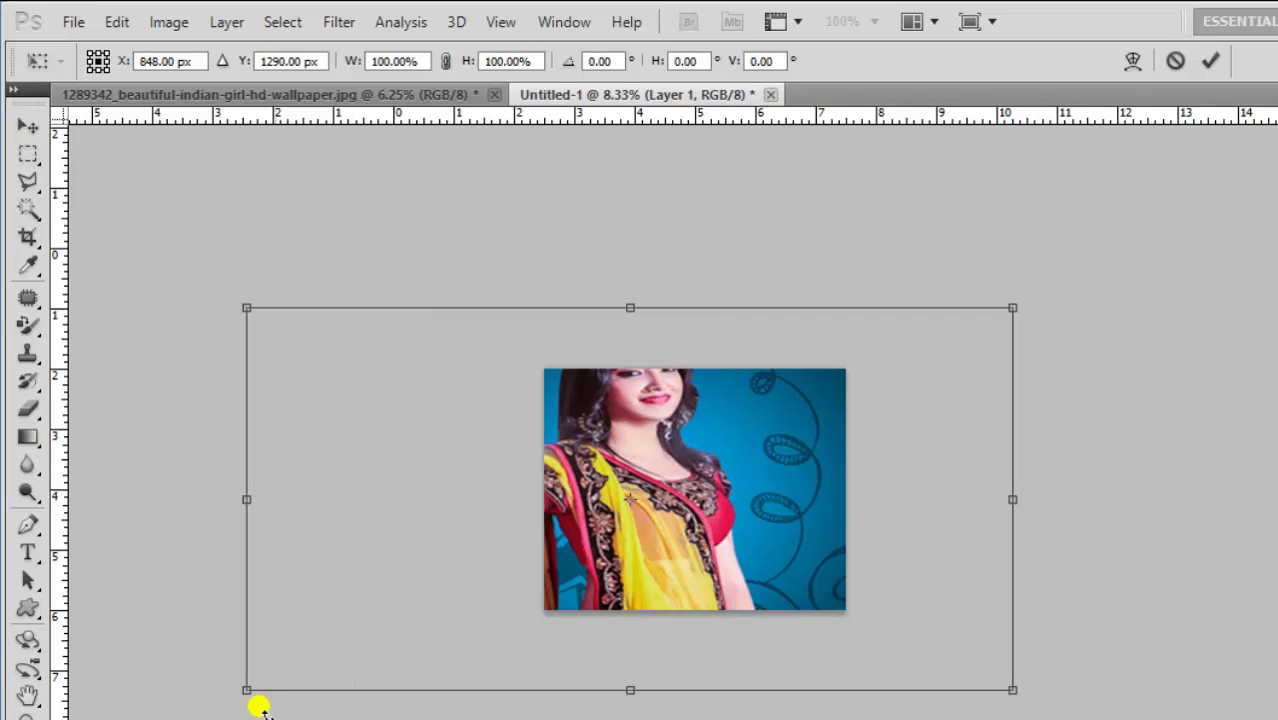
pyautogui.moveTo(246, 689)
pyautogui.mouseDown()
pyautogui.moveTo(735, 697)
pyautogui.moveTo(712, 547)
pyautogui.mouseUp()
pyautogui.moveTo(1012, 428); pyautogui.dragTo(817, 430)
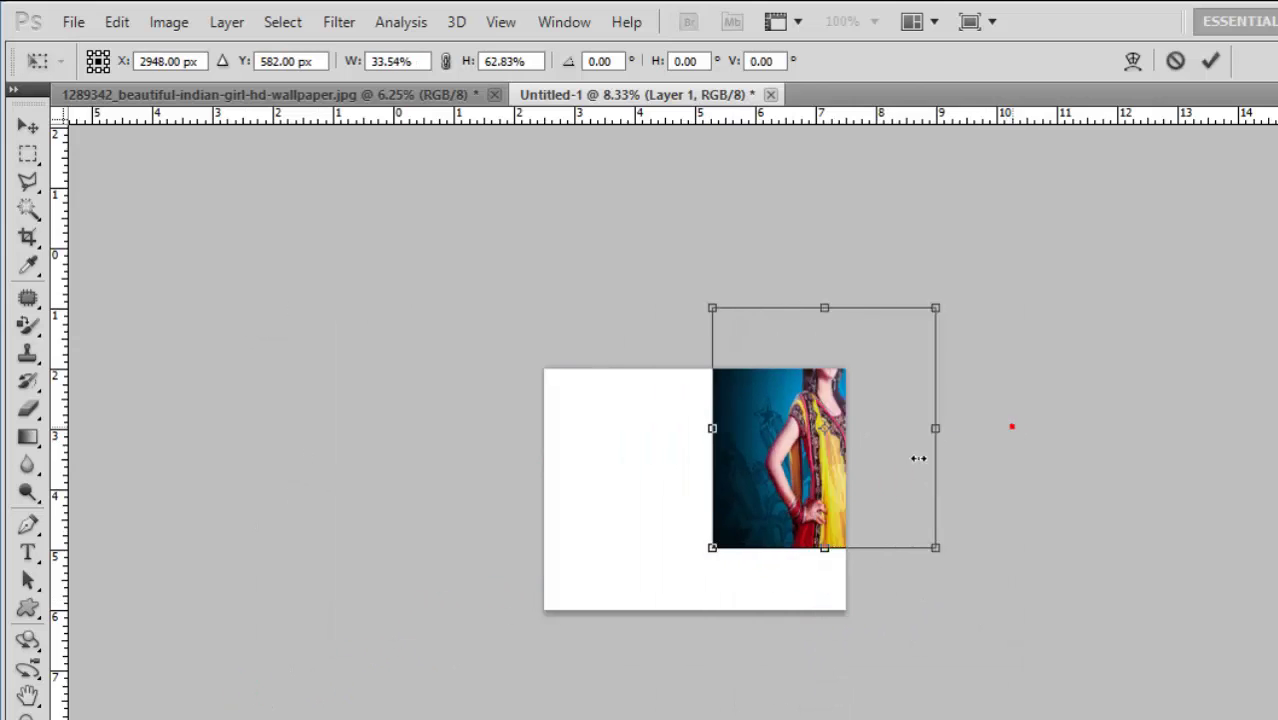
pyautogui.moveTo(766, 308); pyautogui.dragTo(762, 390)
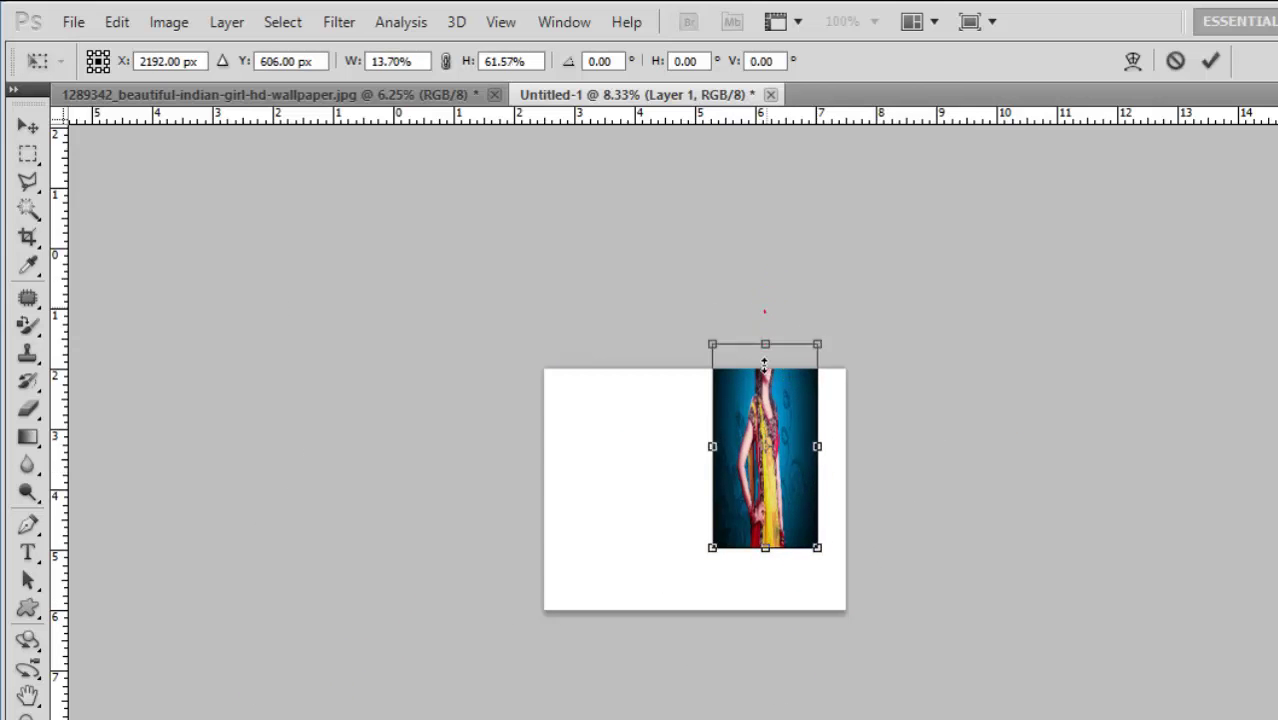
pyautogui.doubleClick(770, 407)
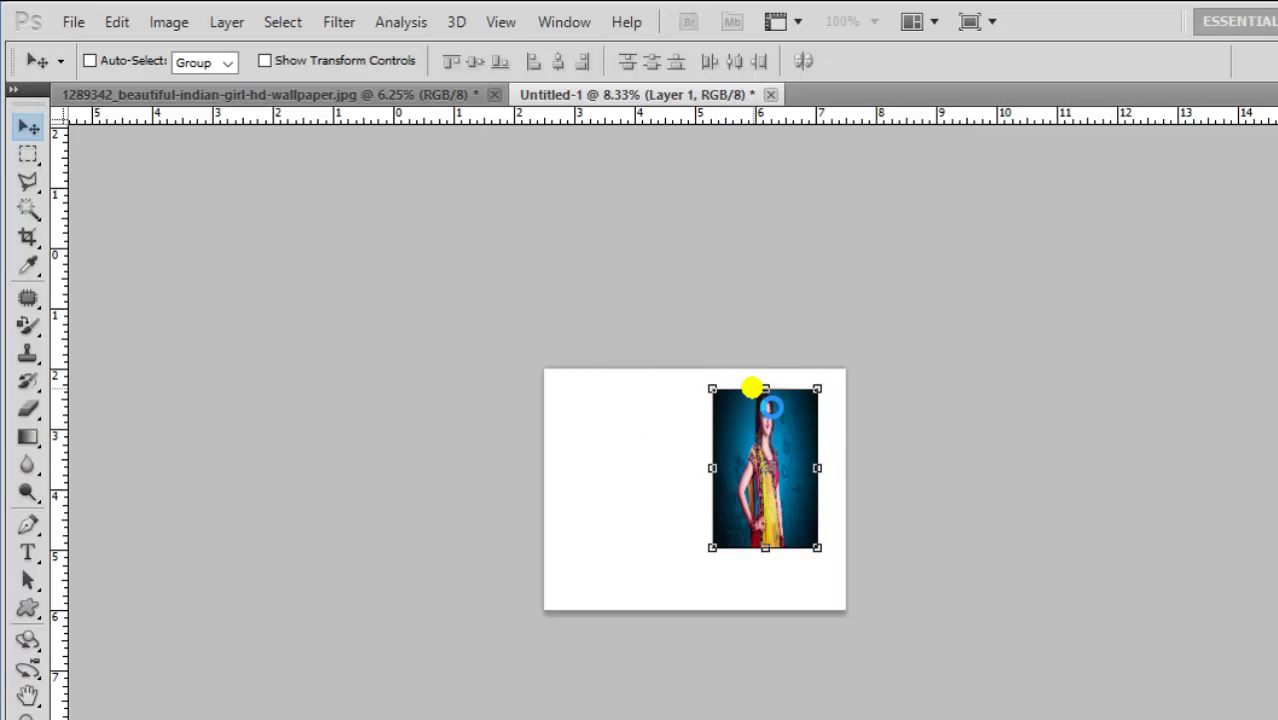
pyautogui.hotkey('ctrl', '+')
# - Alt-drag a copy of the portrait to its left and remove an extra lower-left copy
pyautogui.hotkey('ctrl', '+')
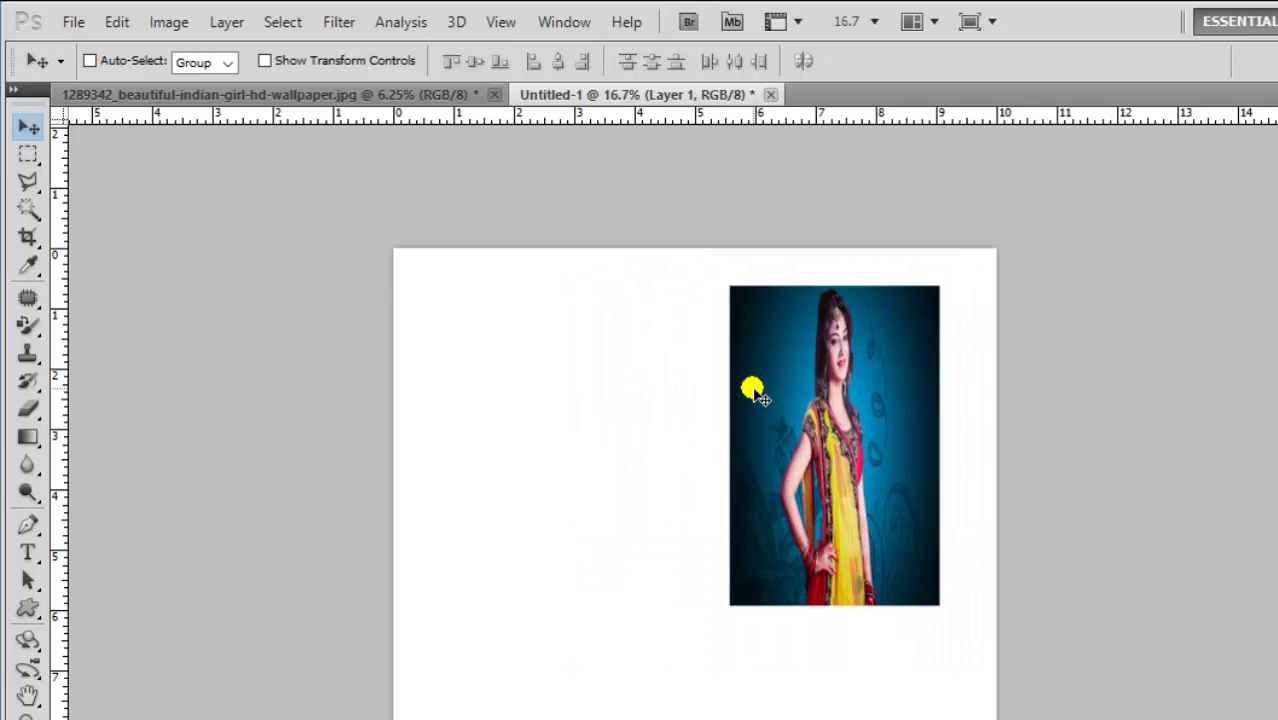
pyautogui.hotkey('ctrl', '+')
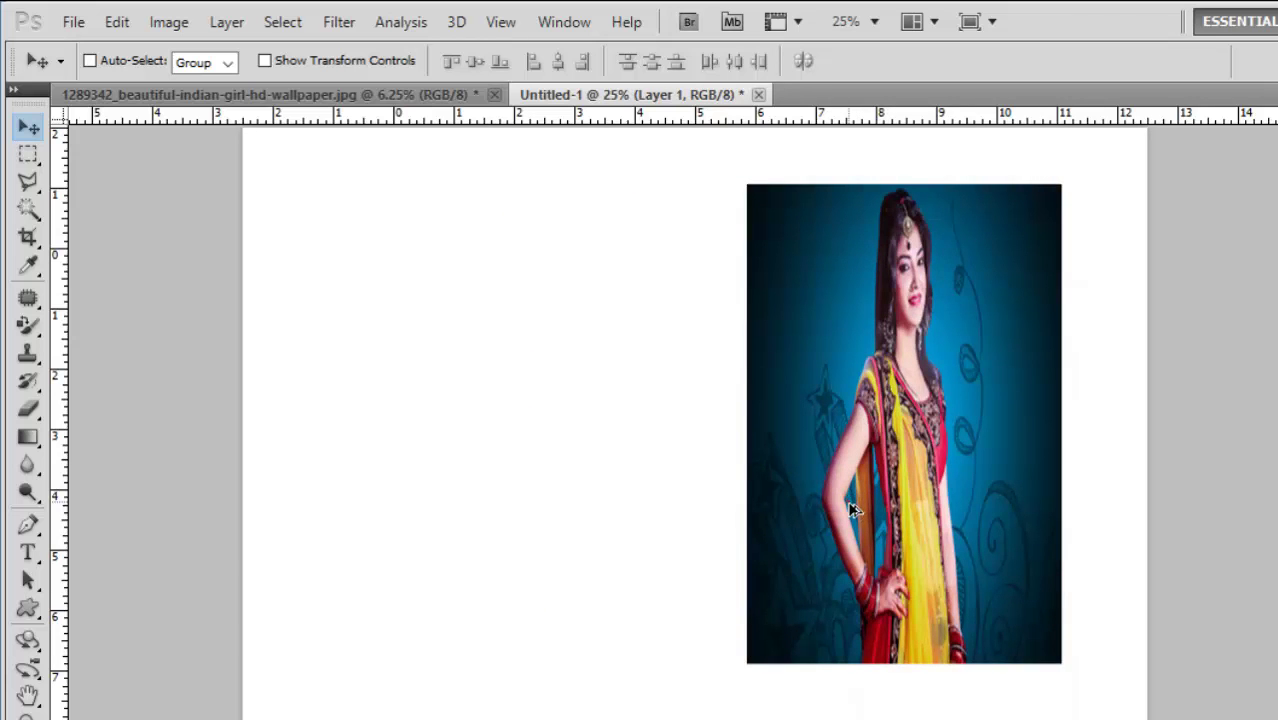
pyautogui.moveTo(853, 511); pyautogui.dragTo(503, 521)
pyautogui.moveTo(861, 371)
pyautogui.mouseDown()
pyautogui.moveTo(322, 510)
pyautogui.moveTo(356, 533)
pyautogui.mouseUp()
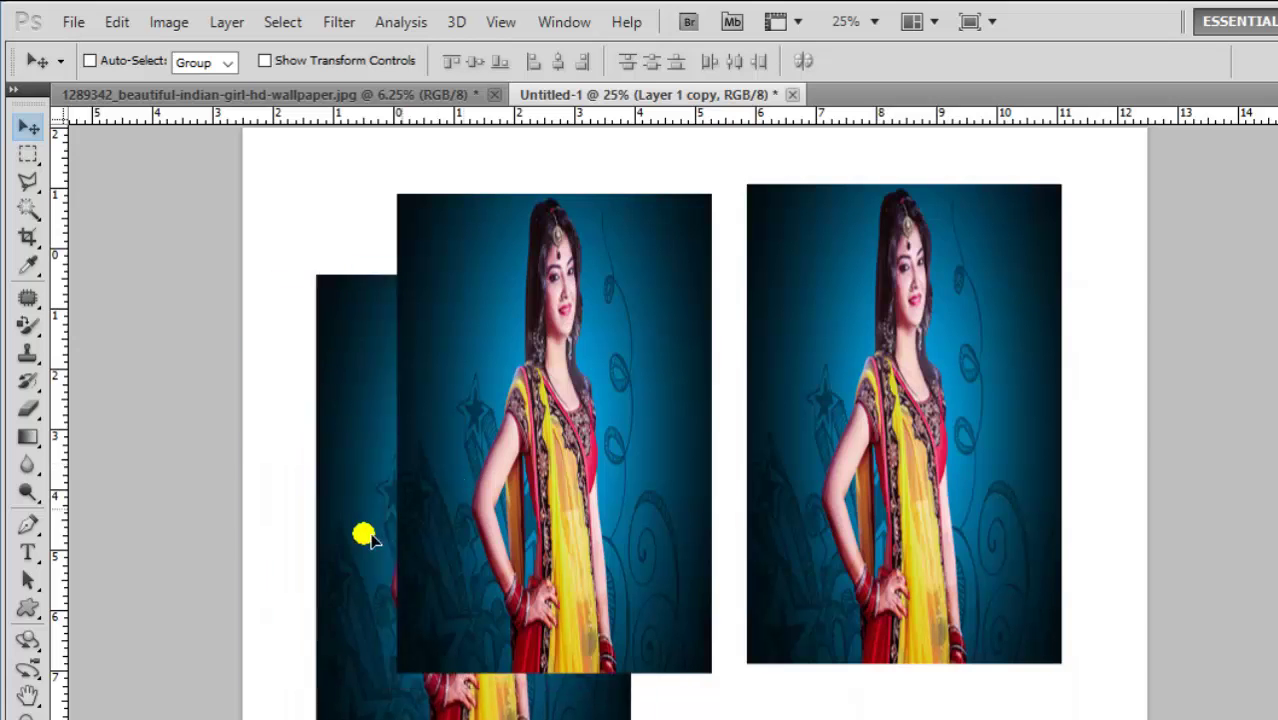
pyautogui.hotkey('ctrl', '-')
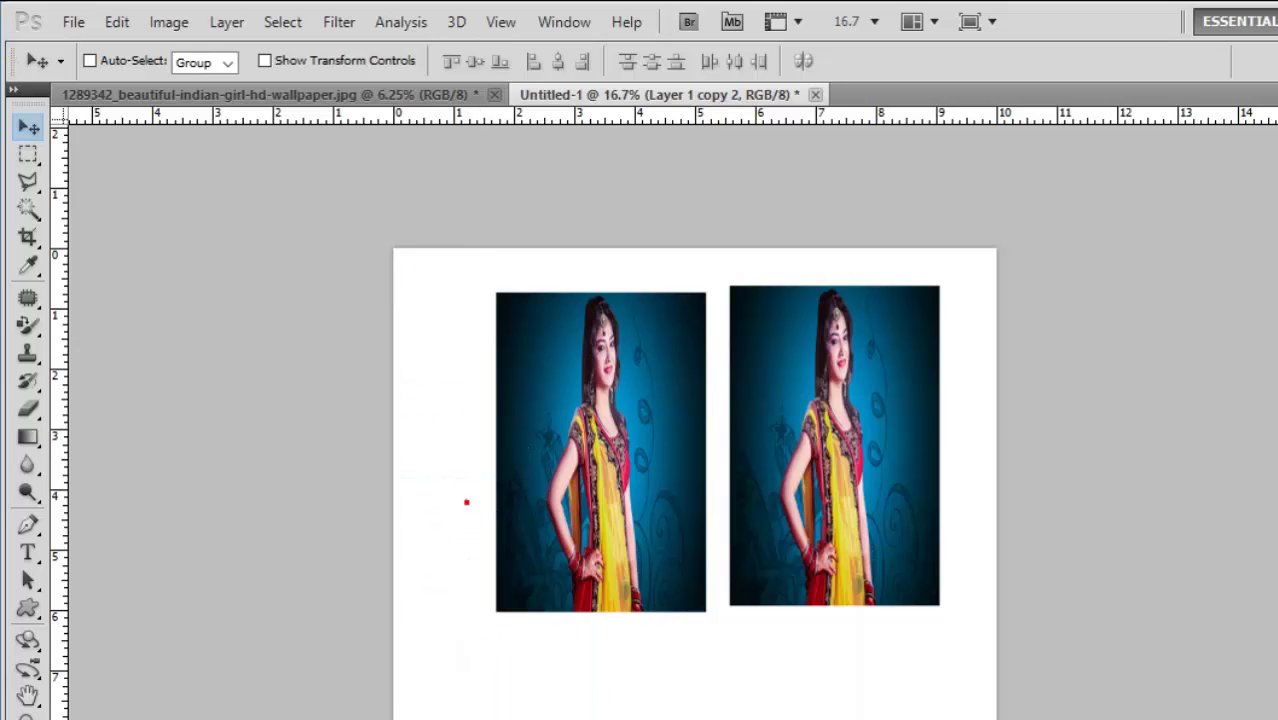
pyautogui.moveTo(449, 563); pyautogui.dragTo(466, 663)
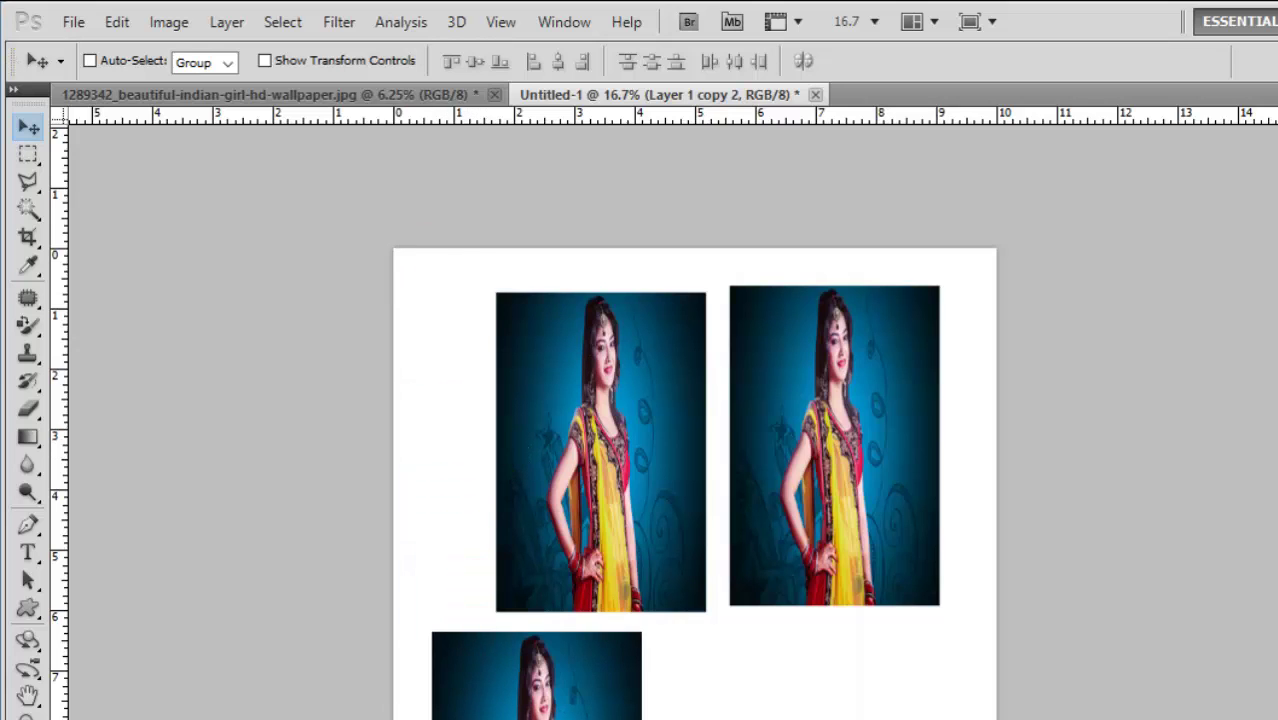
pyautogui.hotkey('ctrl', 'alt', 'z')
pyautogui.hotkey('ctrl', 'alt', 'z')
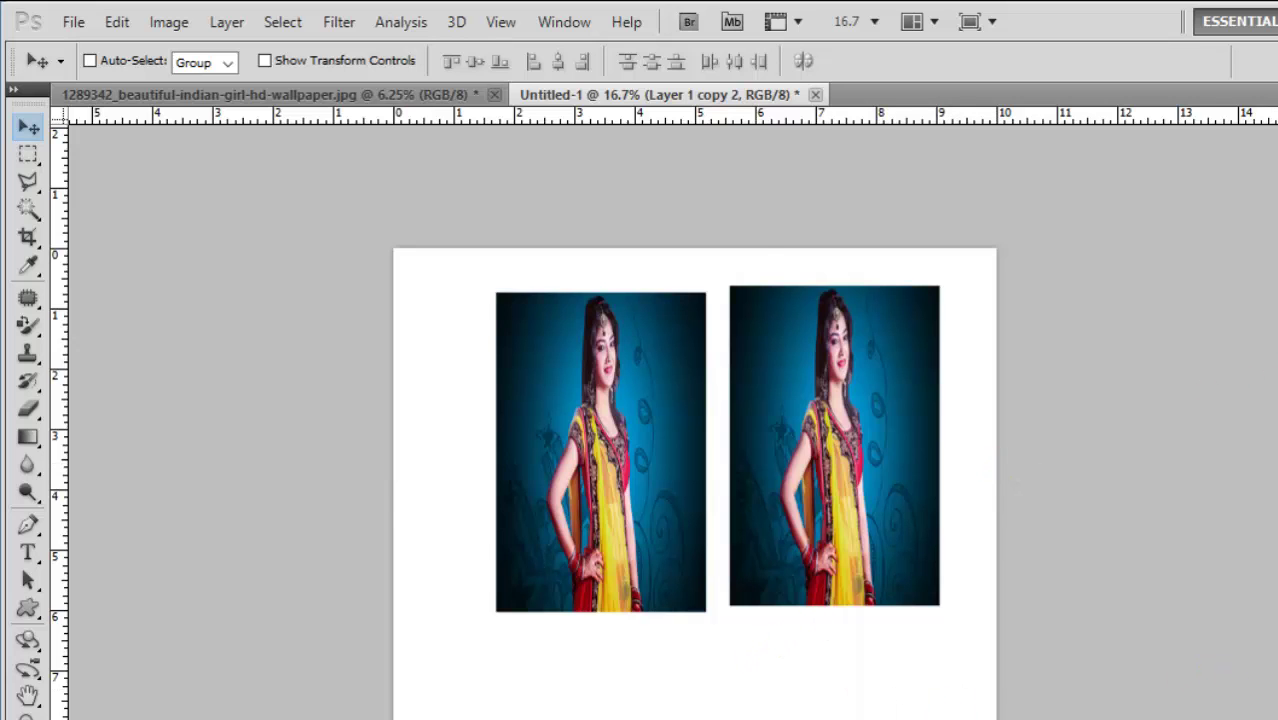
pyautogui.click(845, 670)
# - Reveal All to expand the canvas, then move the third portrait copy to overlap the second
pyautogui.click(182, 20)
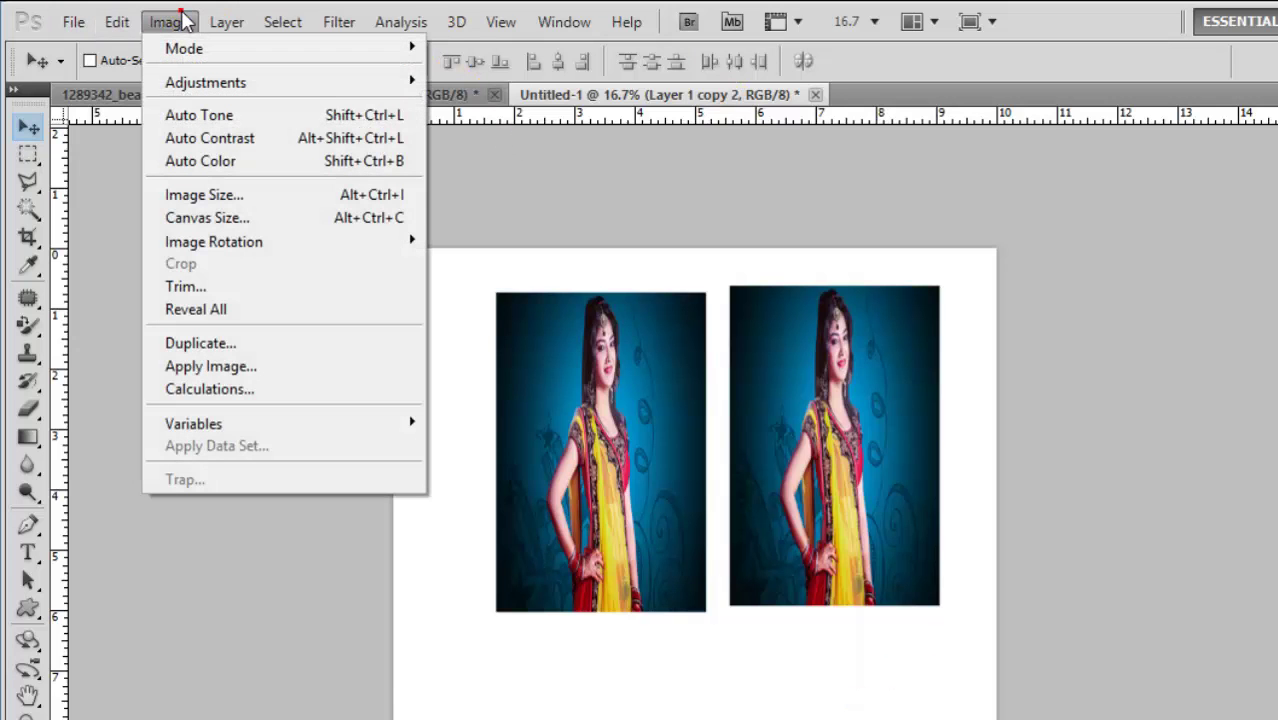
pyautogui.click(205, 312)
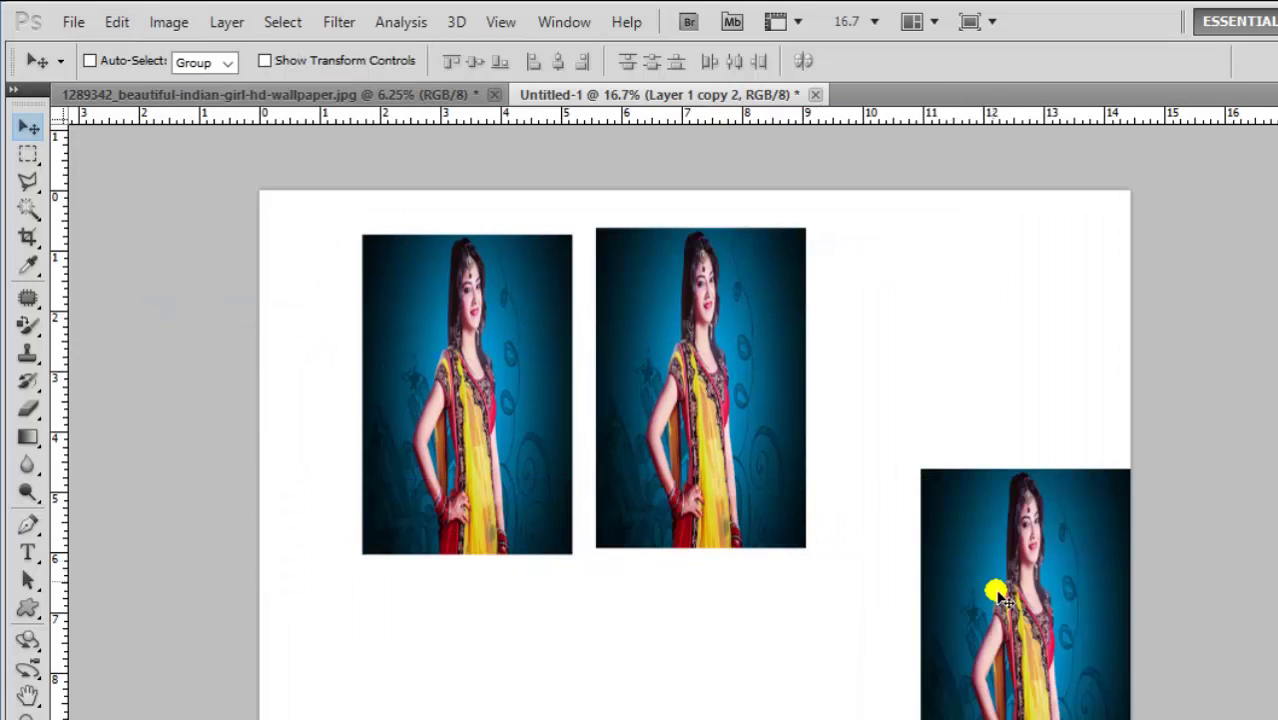
pyautogui.moveTo(993, 590)
pyautogui.mouseDown()
pyautogui.moveTo(979, 590)
pyautogui.moveTo(866, 396)
pyautogui.mouseUp()
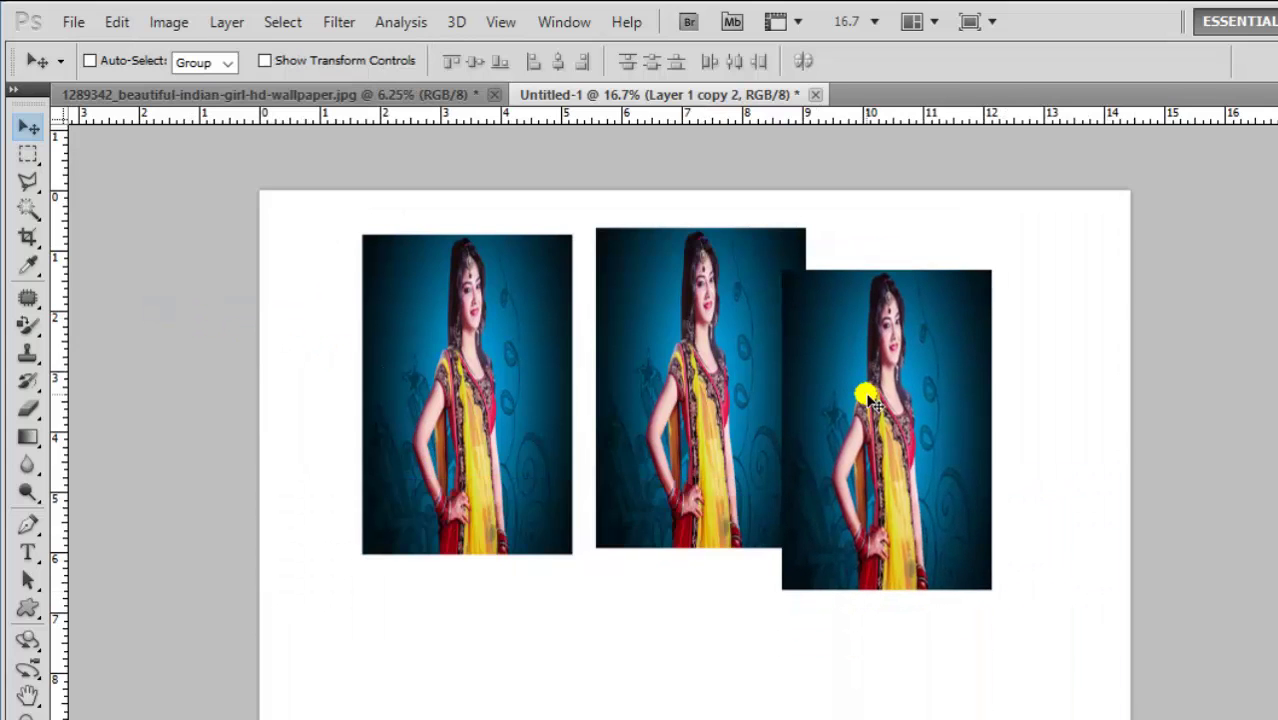